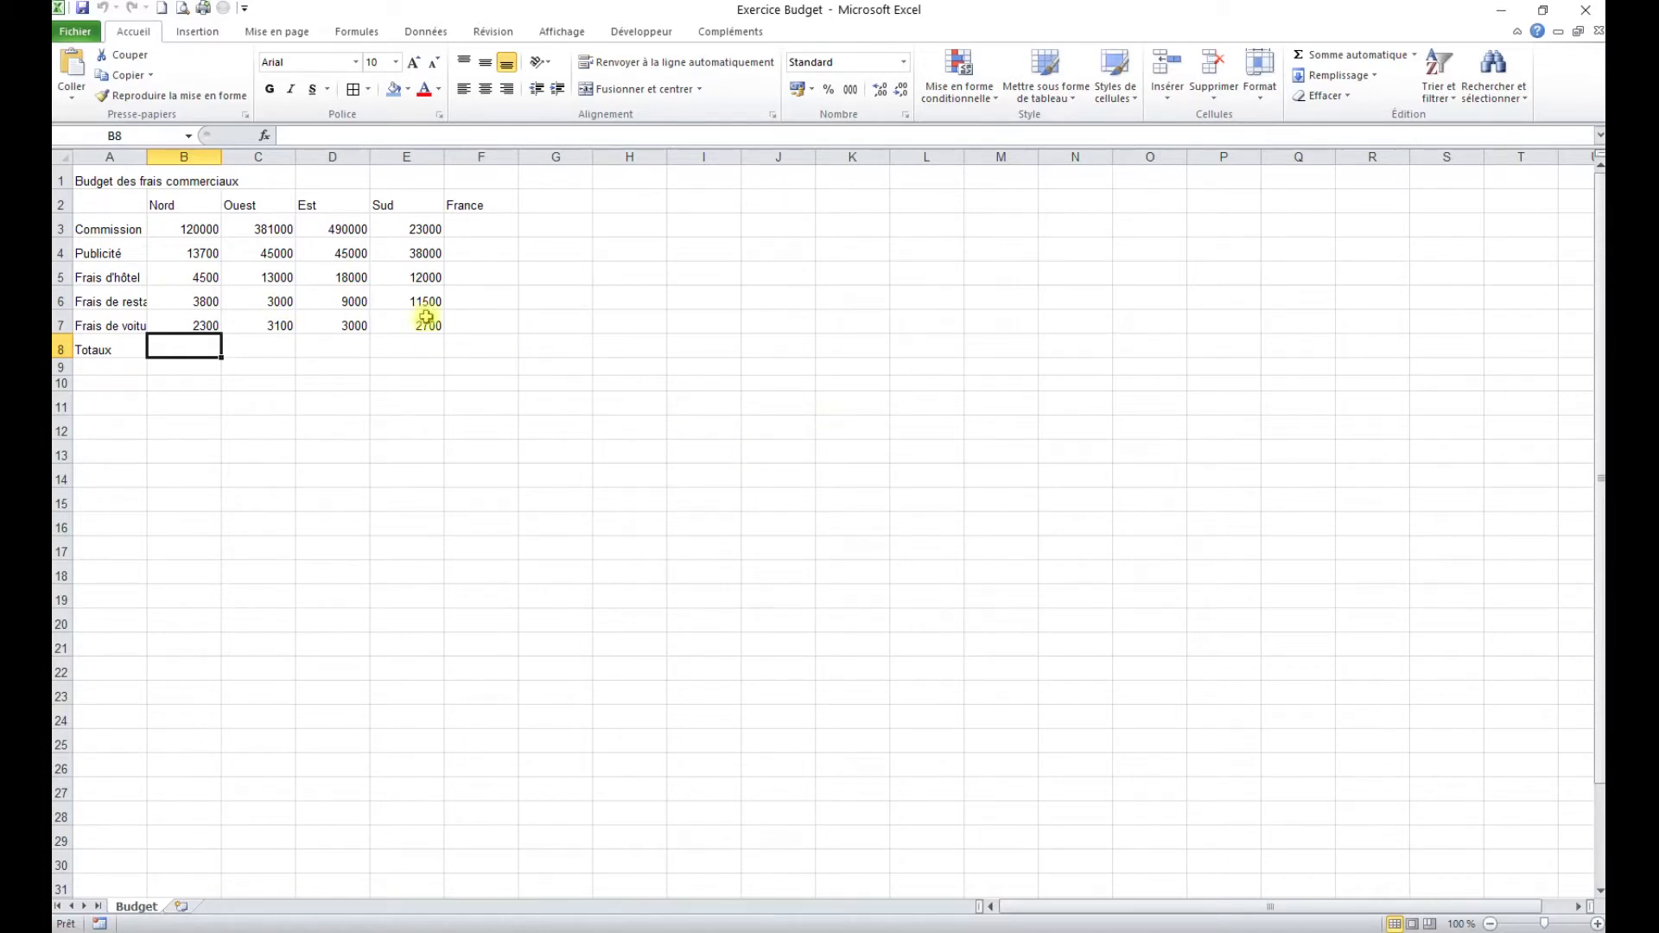
Step: Sum the Nord column in B8 with AutoSum over B3:B7 and fill the formula across to E8
left_click(1342, 56)
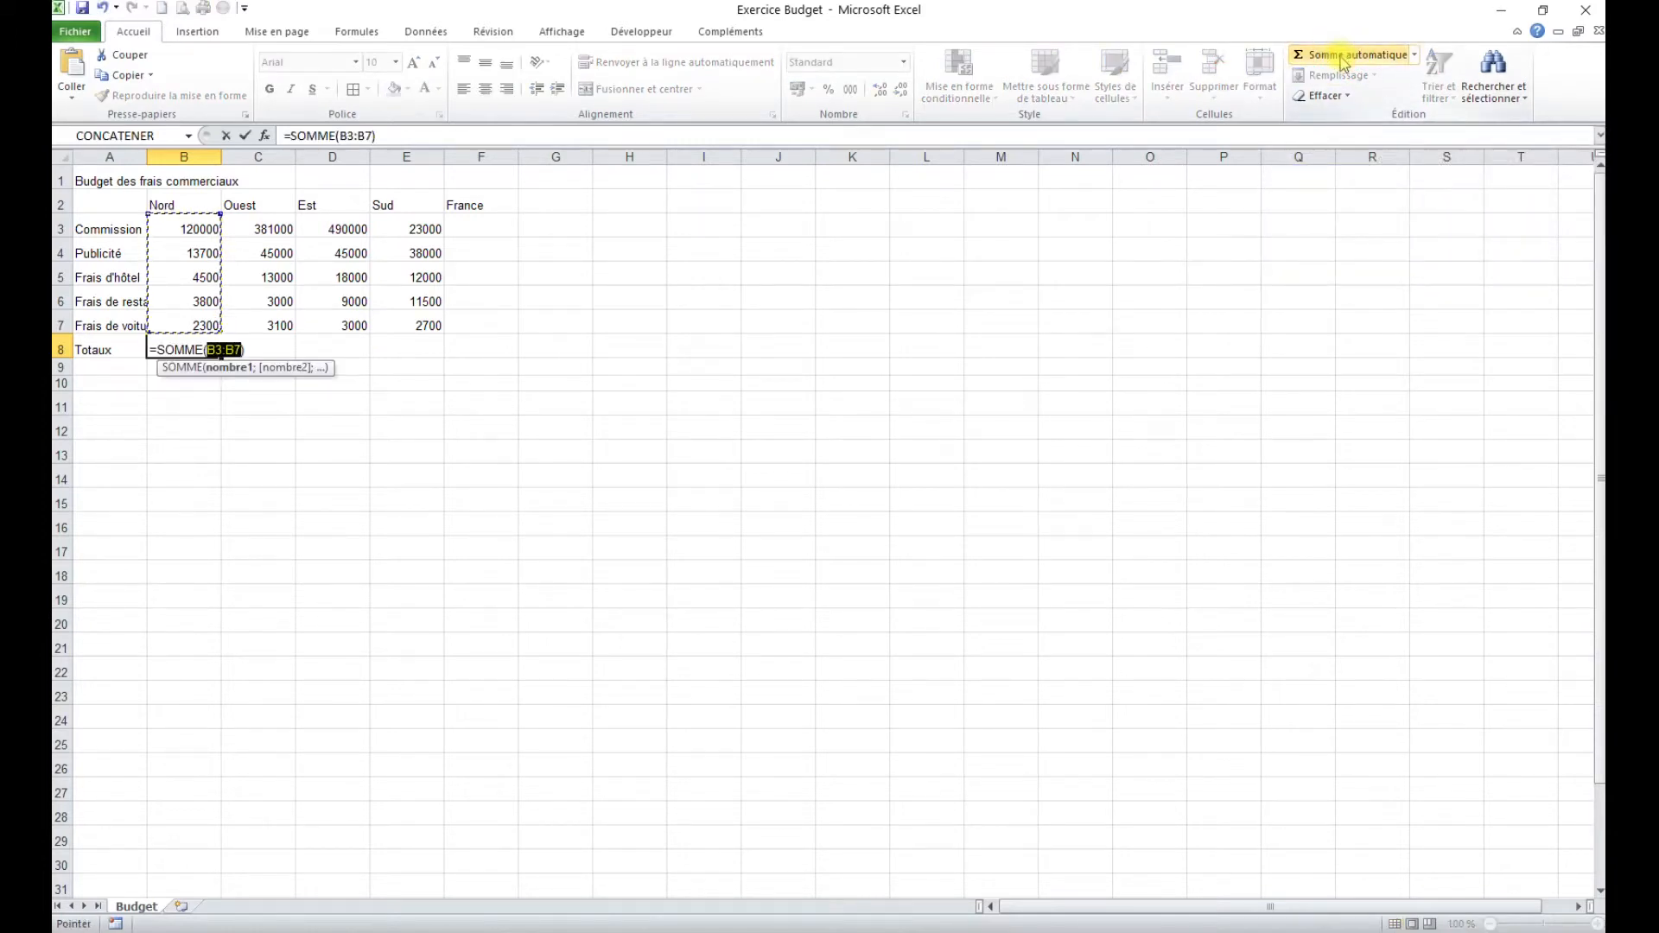
key("Return")
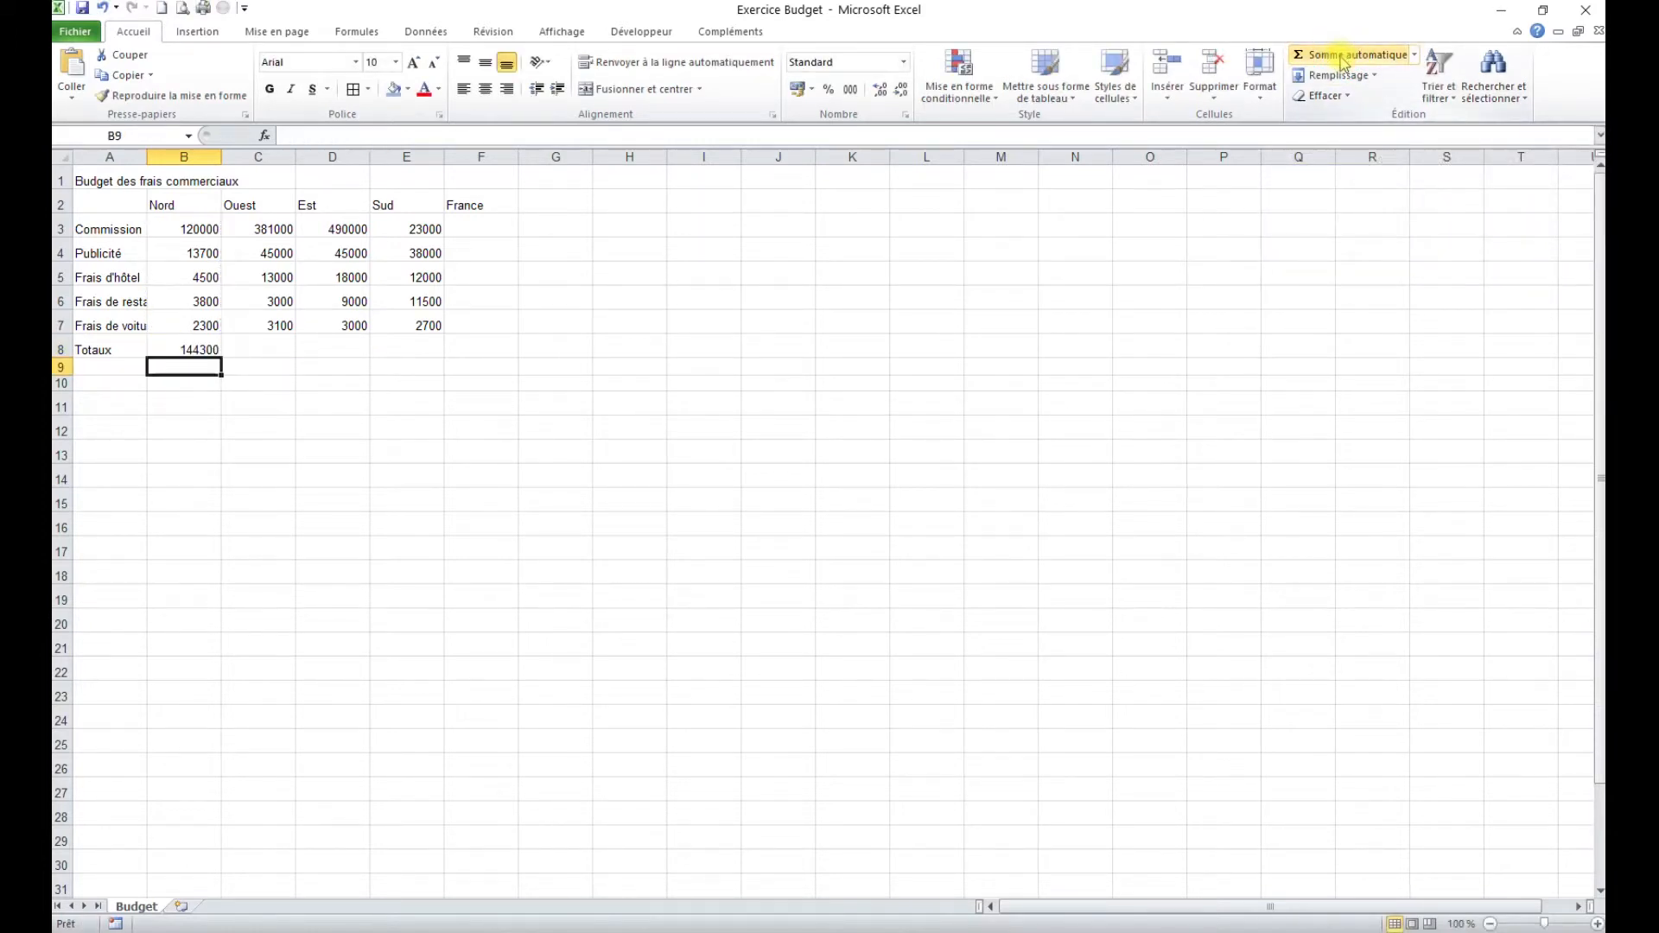
left_click(206, 349)
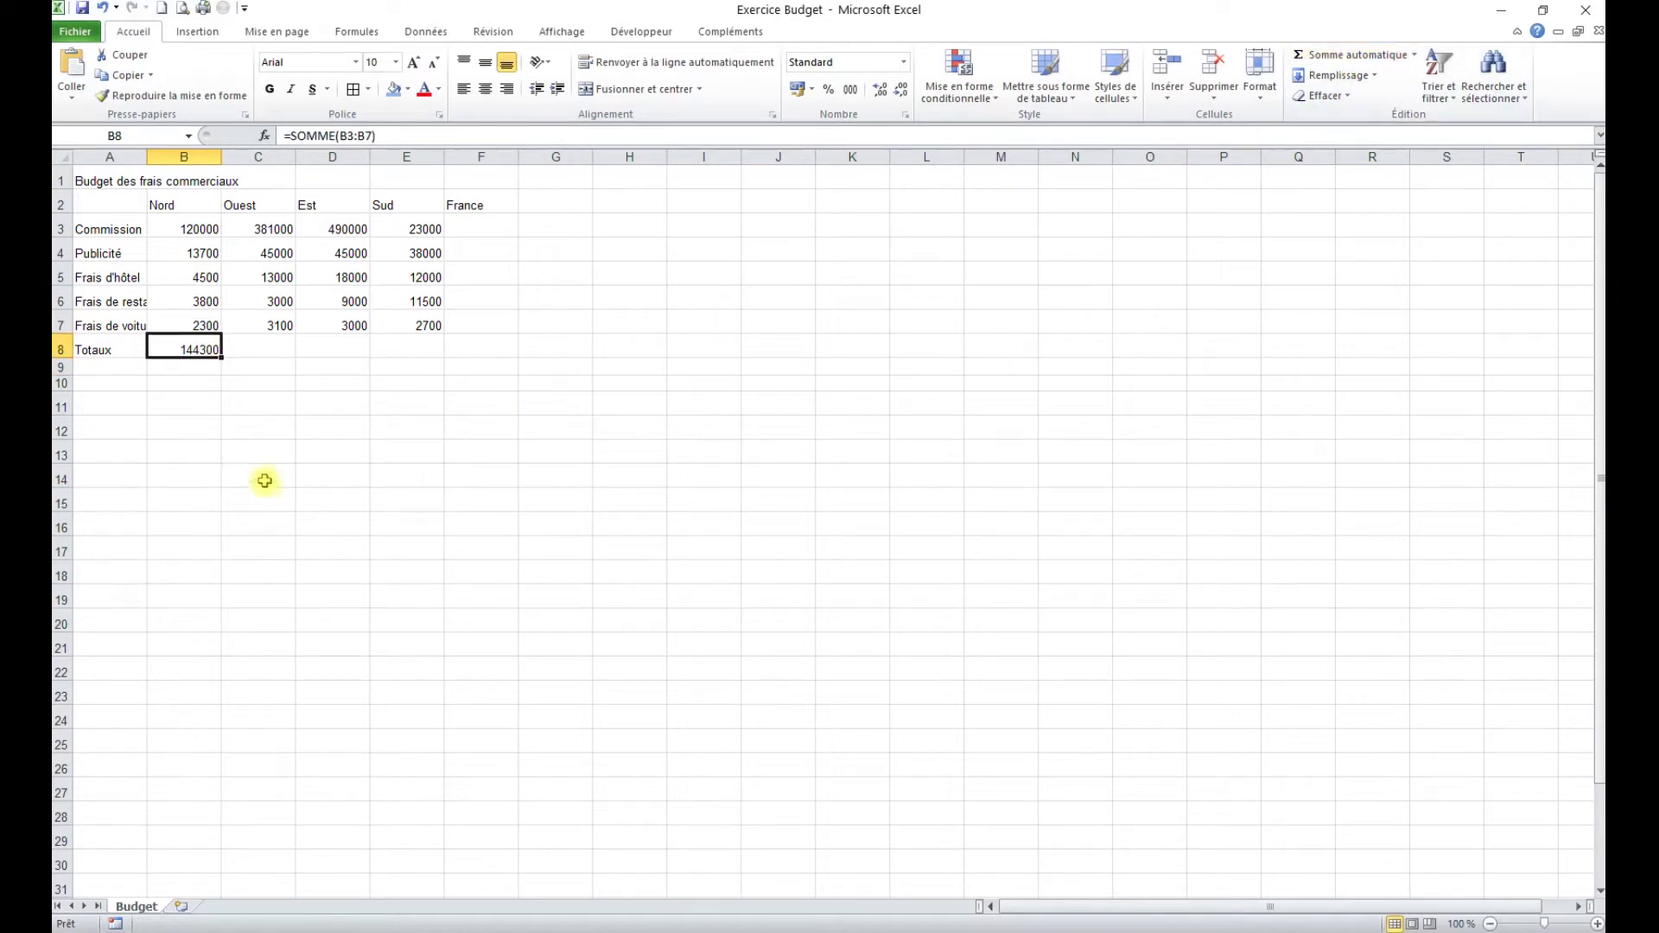
left_click_drag(219, 355, 439, 356)
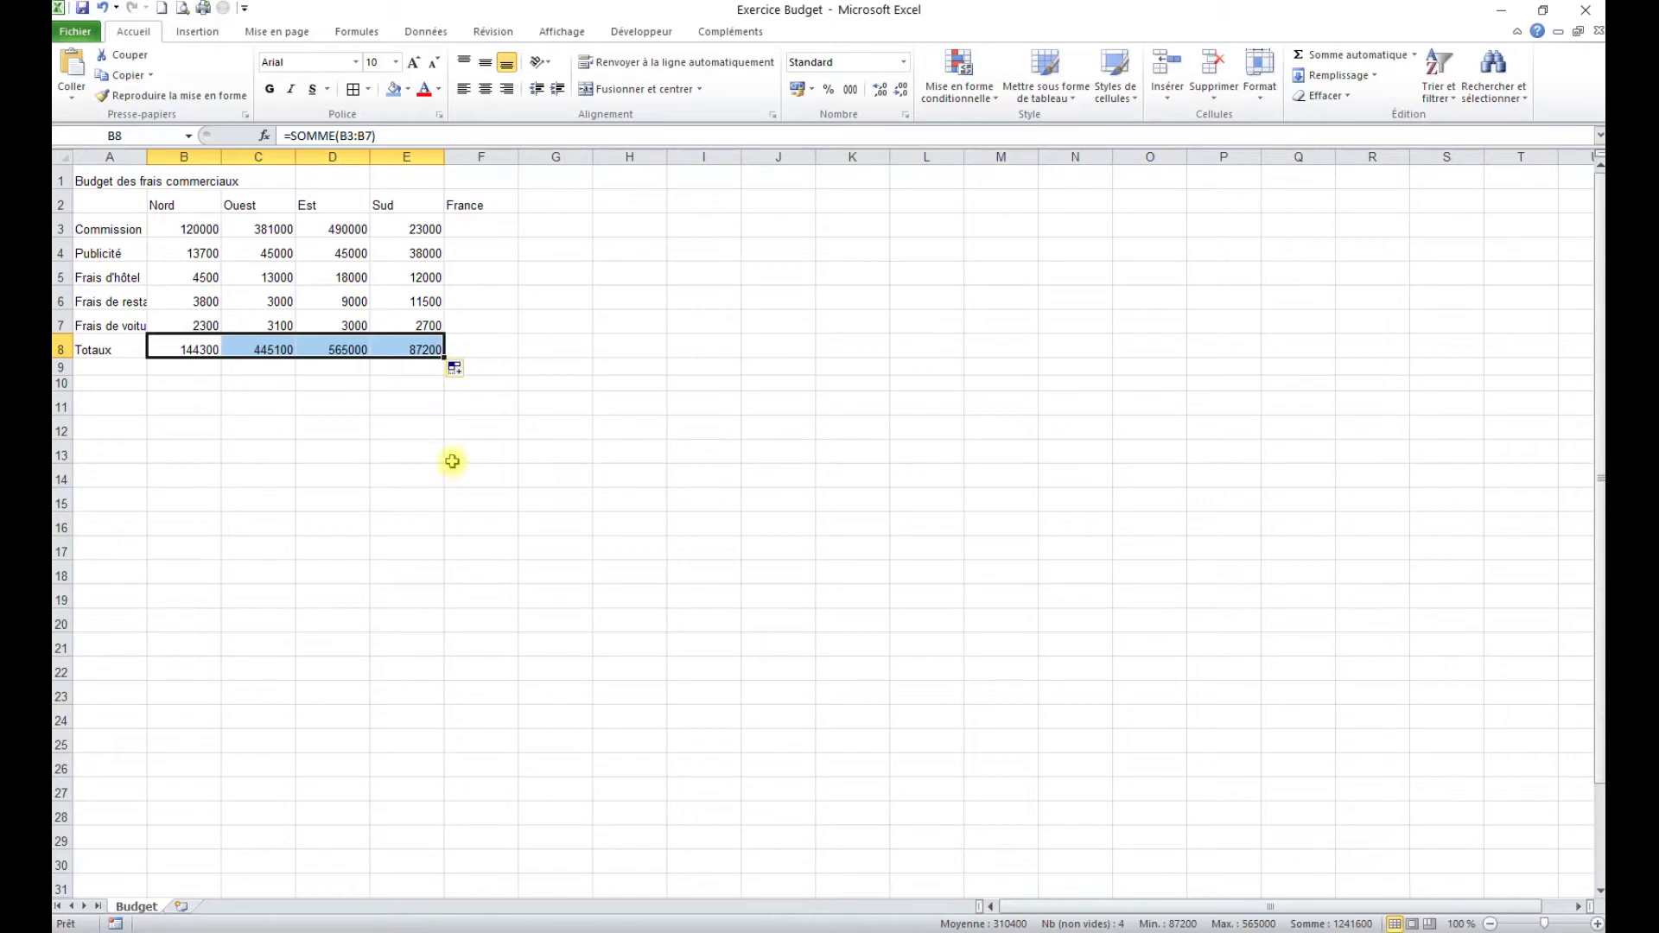
Step: Sum B3:E3 in the France cell F3 with AutoSum and fill the formula down to F8
left_click(484, 222)
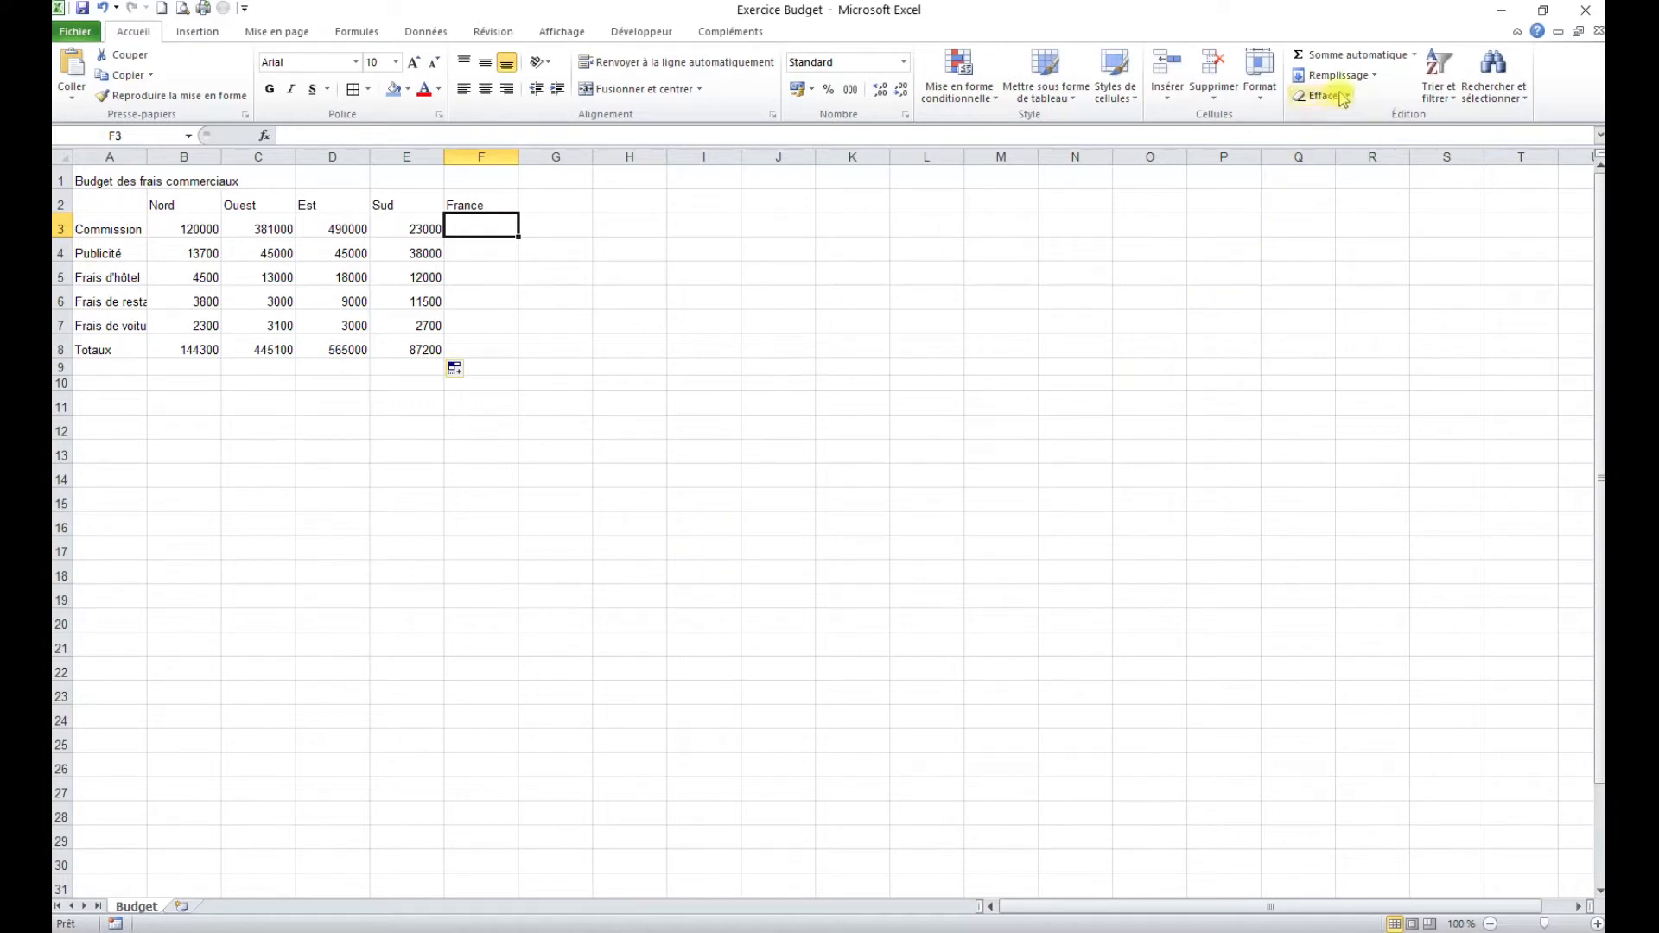
left_click(1357, 57)
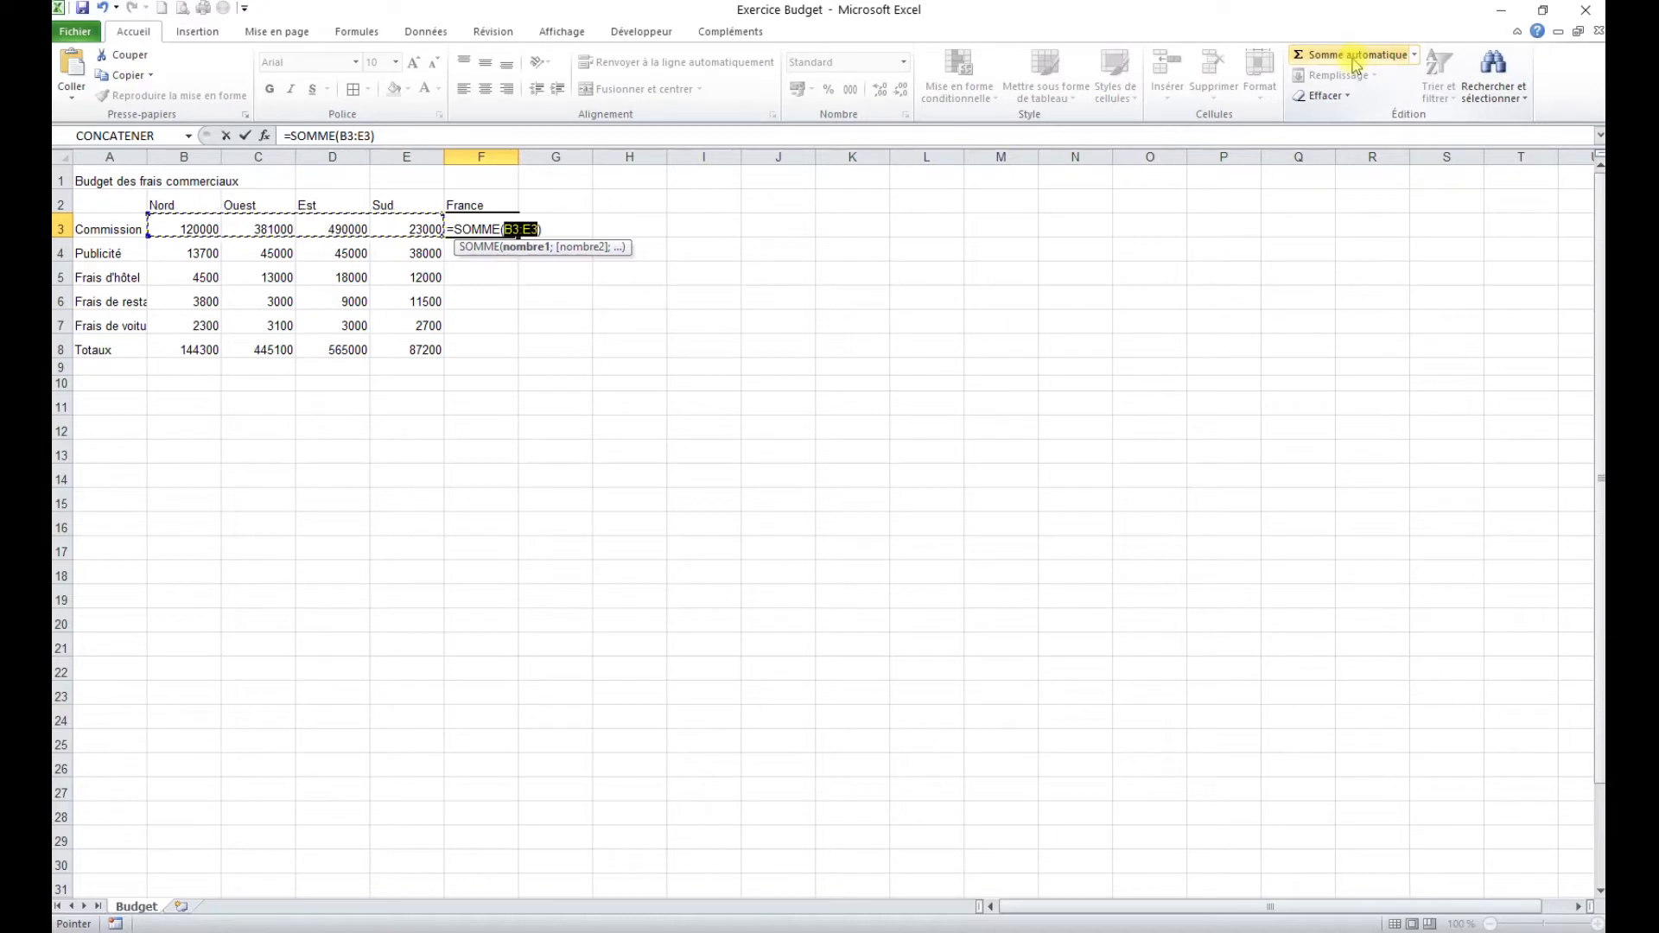
key("Return")
left_click(497, 229)
left_click_drag(519, 236, 525, 355)
Step: Delete all the total formulas in the Totaux row (B8:F8) and the France column (F3:F7)
scroll(838, 500, "up", 5, "ctrl")
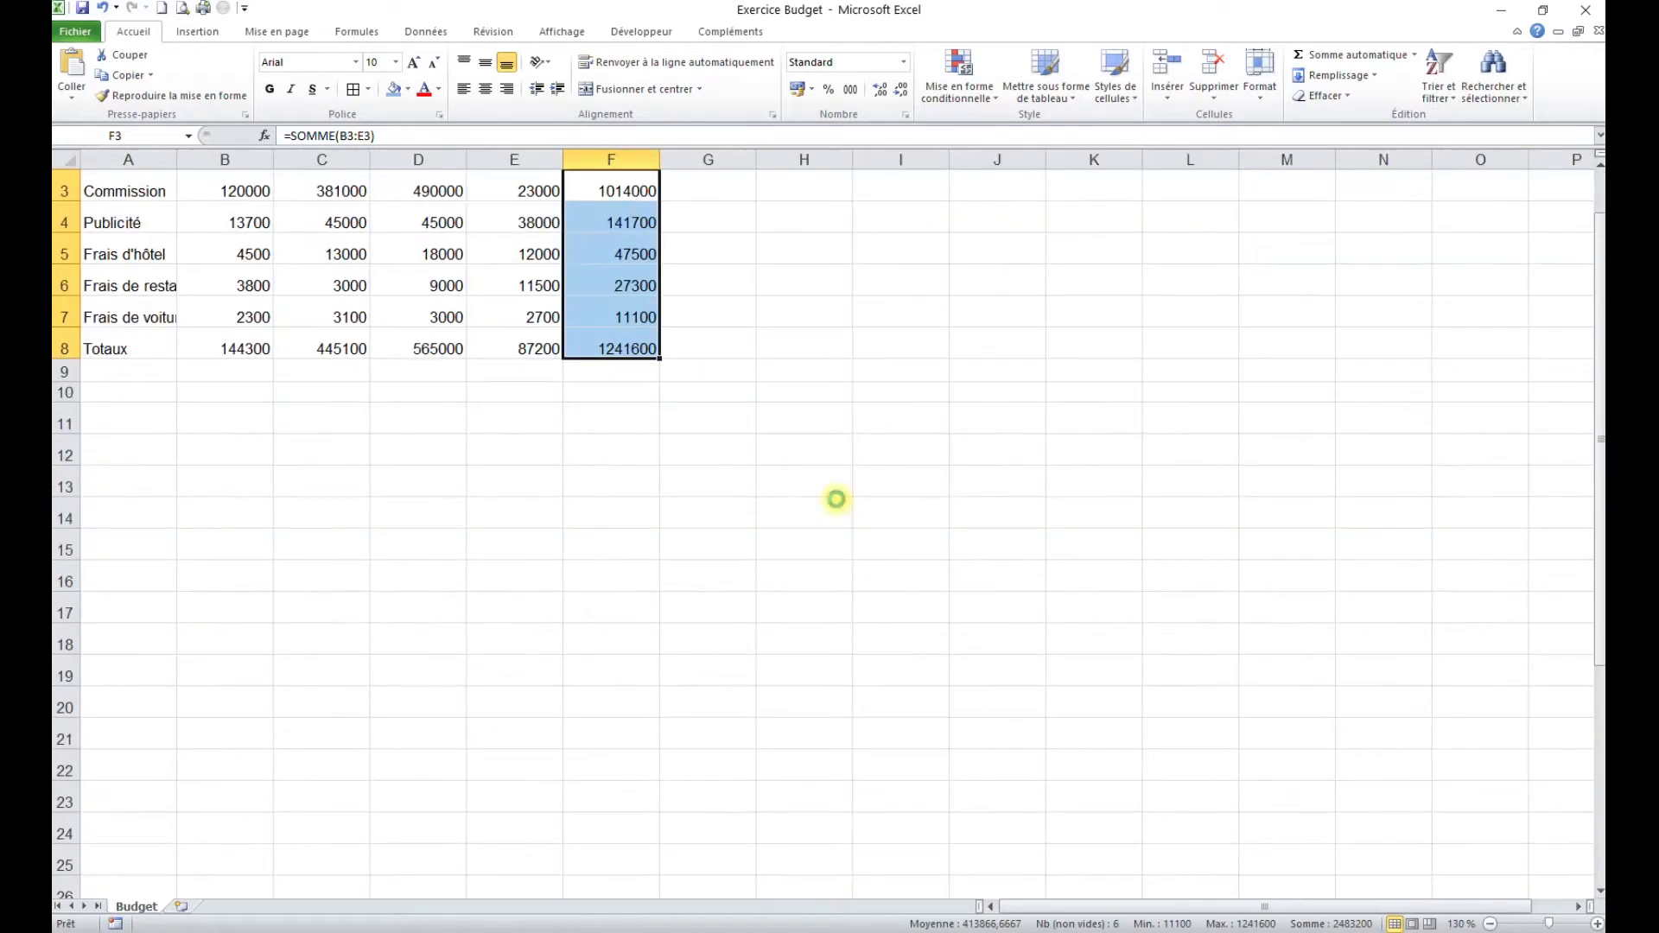
scroll(804, 523, "up", 1)
left_click(768, 599)
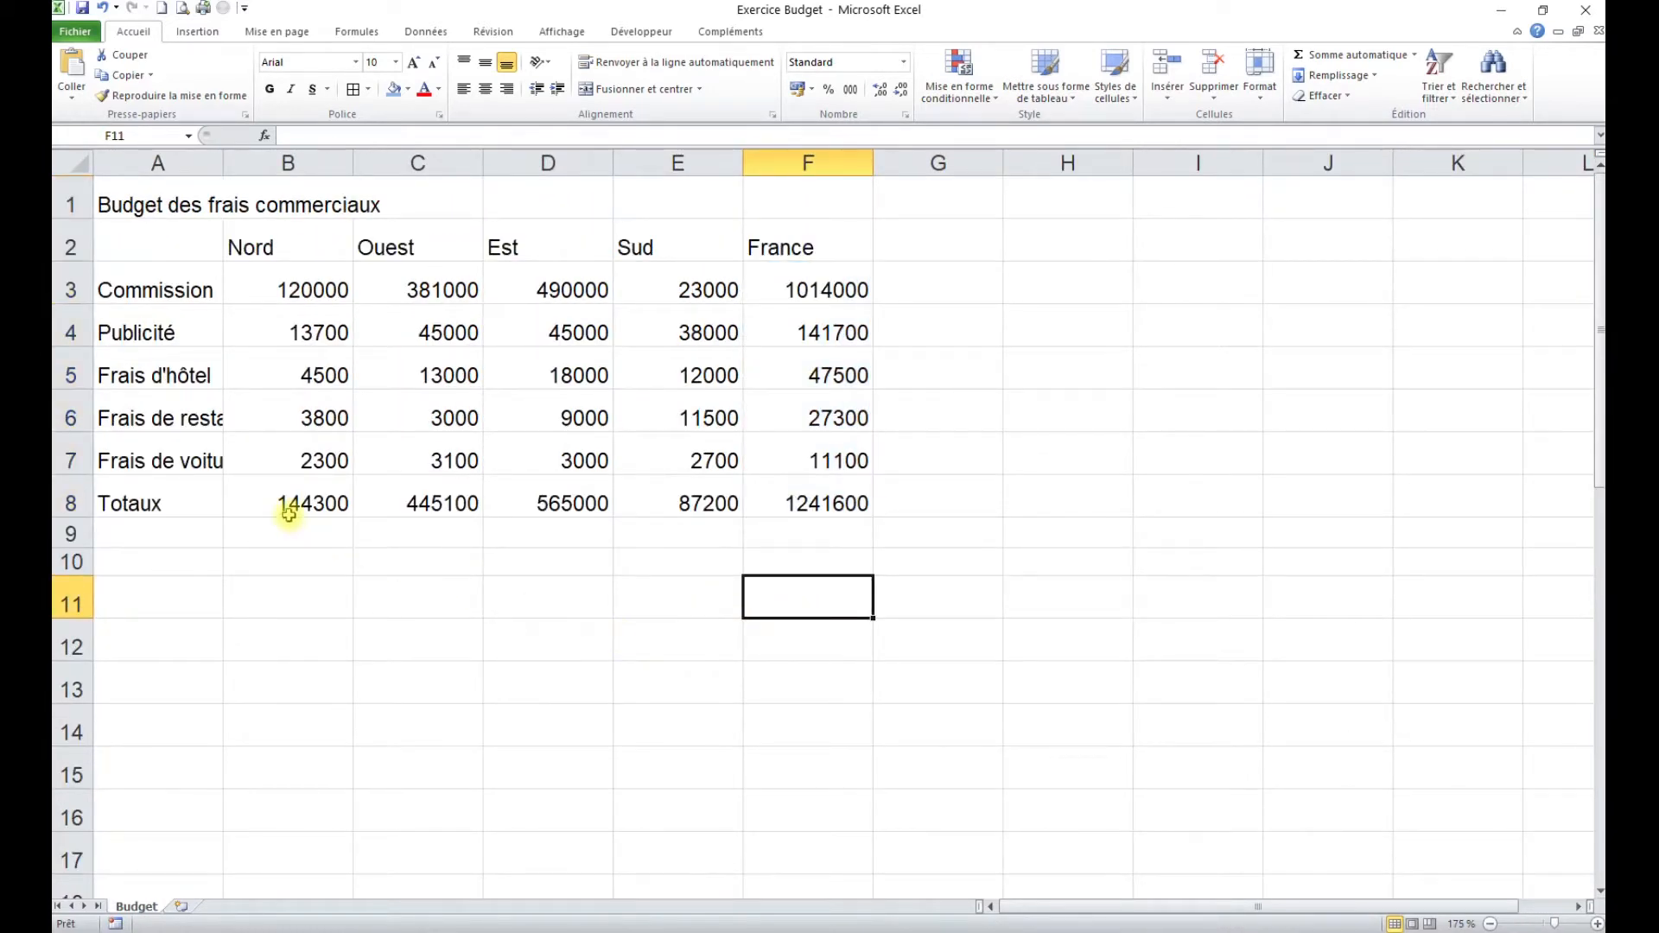
left_click_drag(288, 503, 770, 503)
key("Delete")
left_click_drag(807, 291, 838, 455)
key("Delete")
left_click(815, 530)
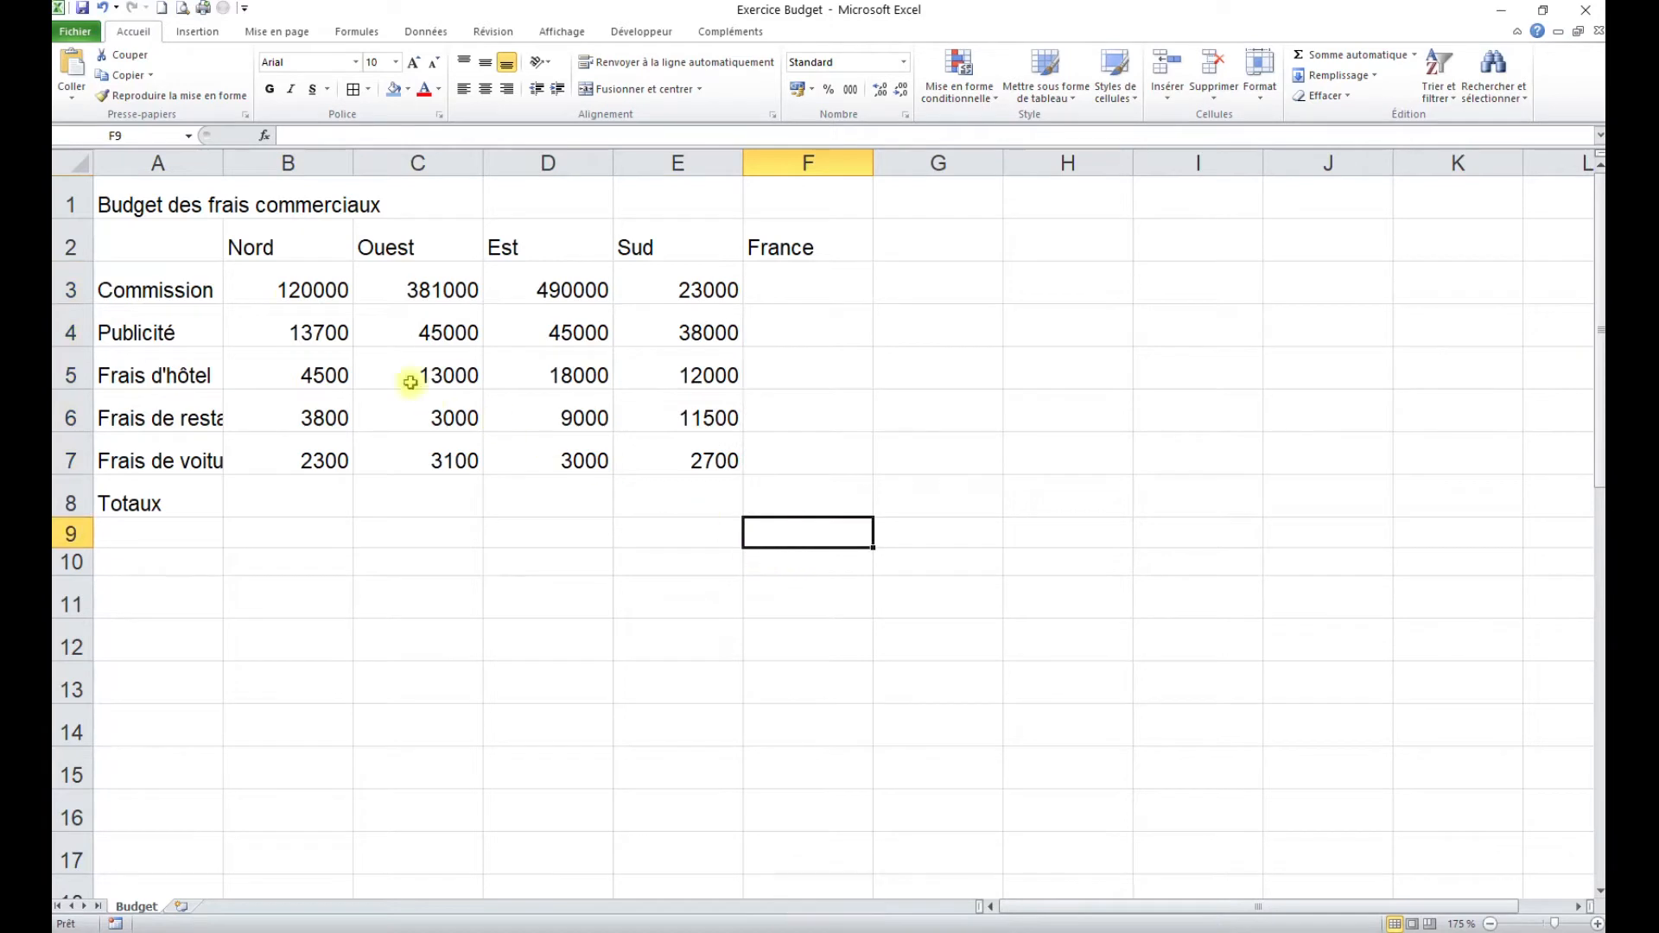
Step: Calculate all row and column totals at once by applying AutoSum to the range B3:F8
left_click_drag(288, 291, 663, 444)
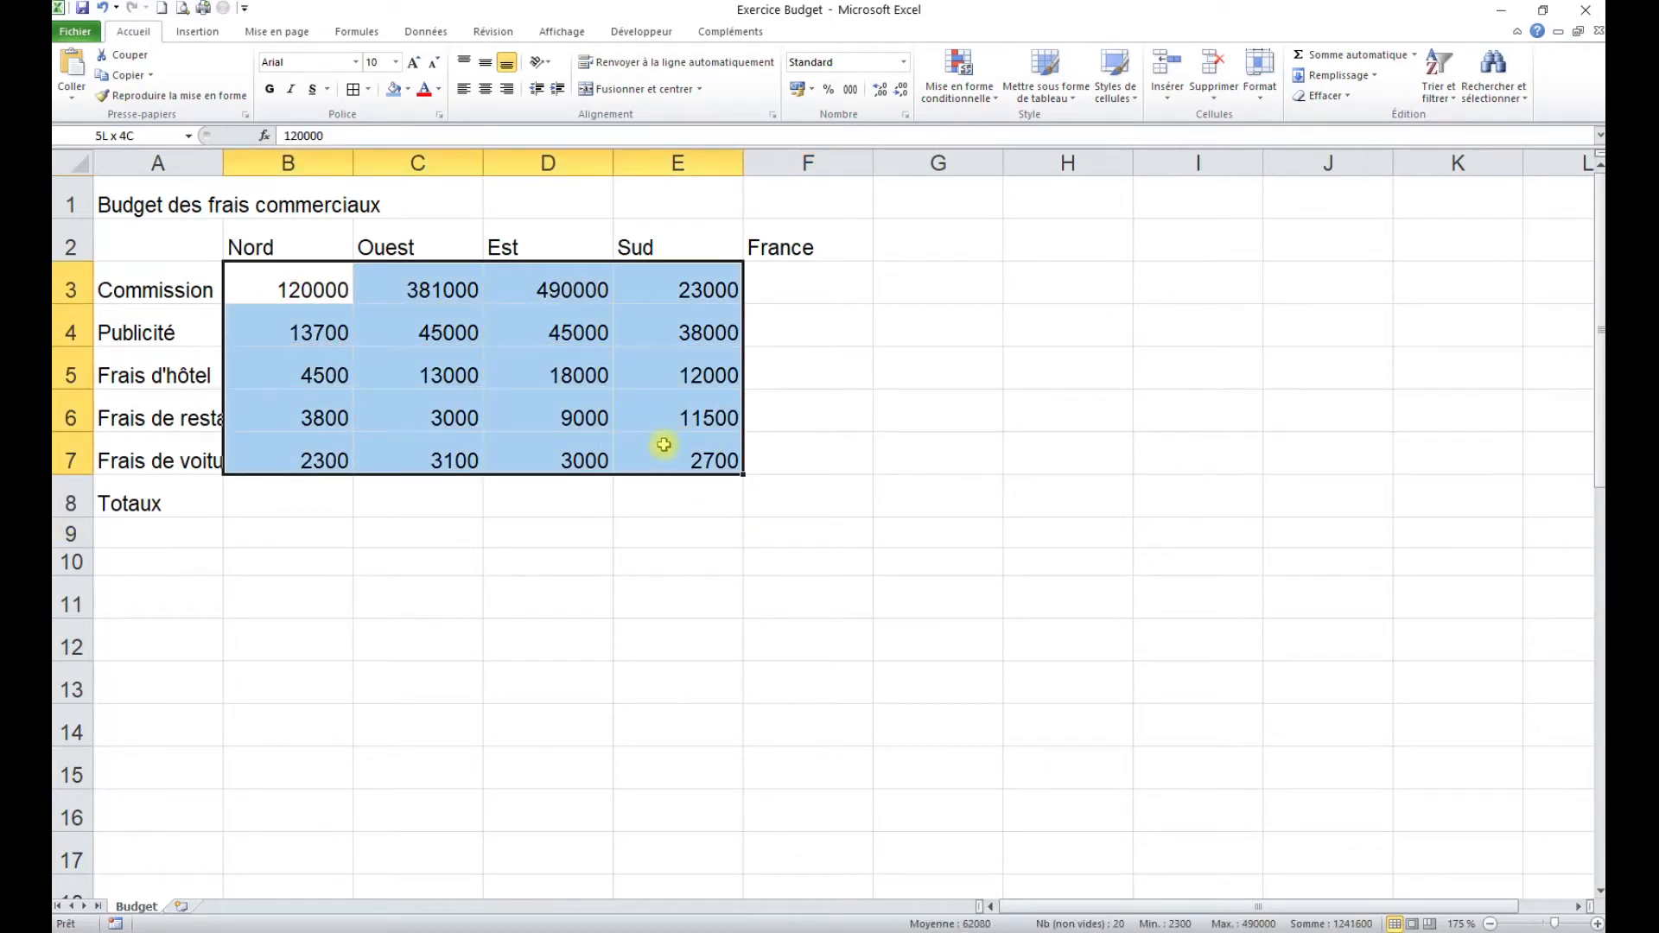
left_click_drag(663, 444, 774, 499)
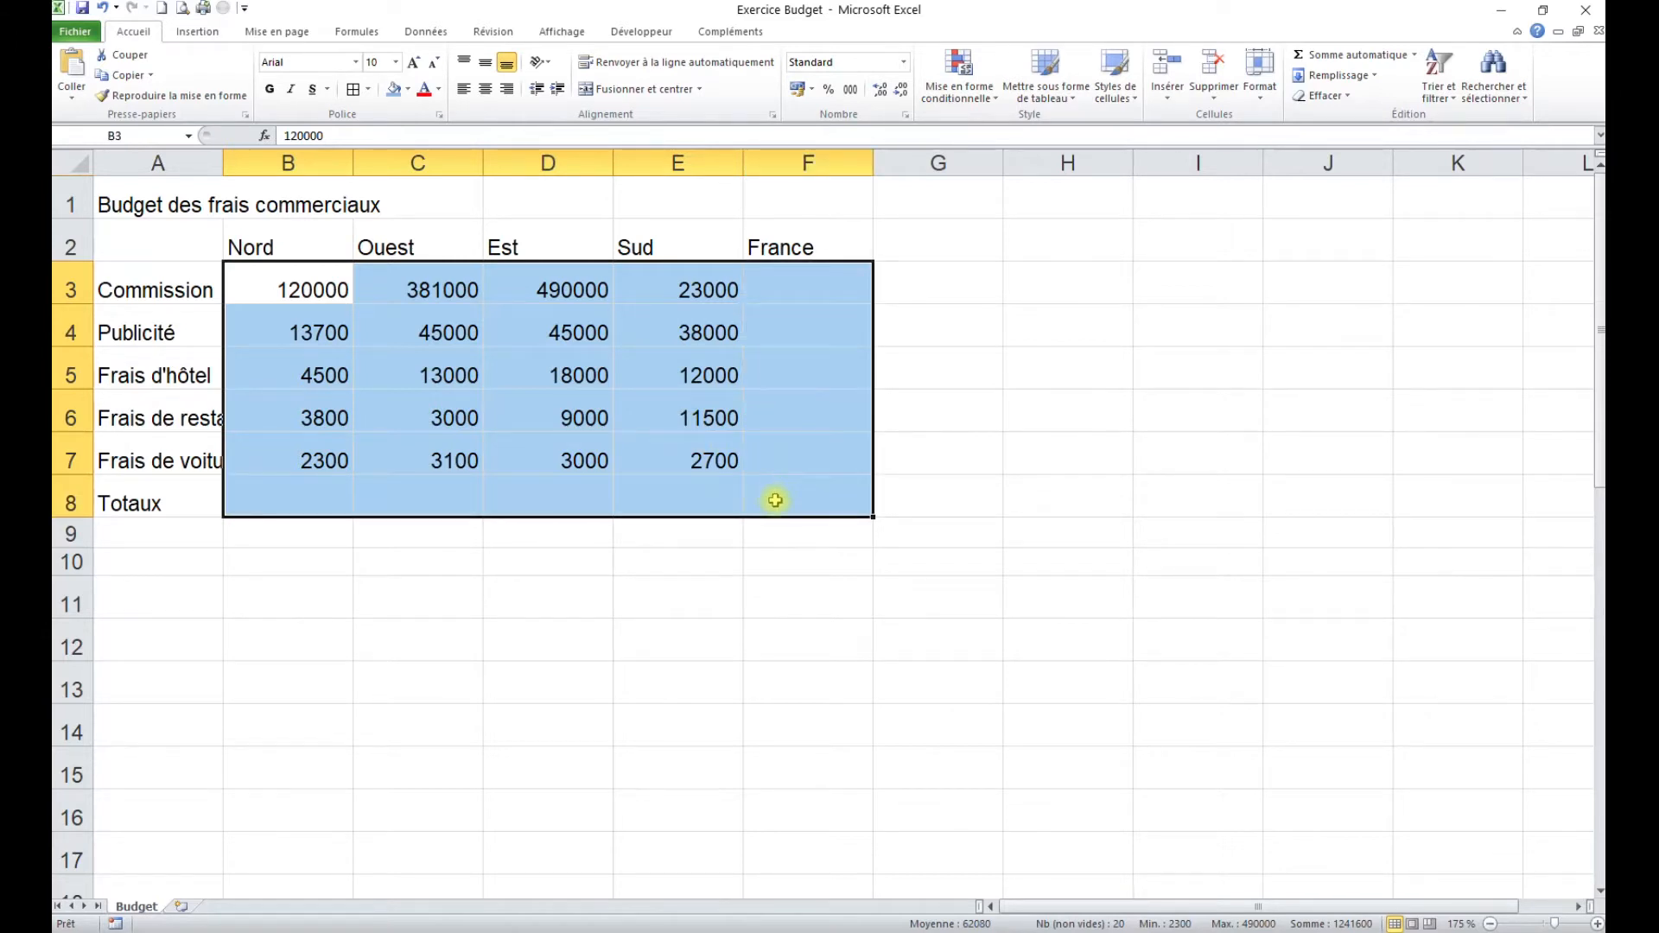
left_click(1335, 59)
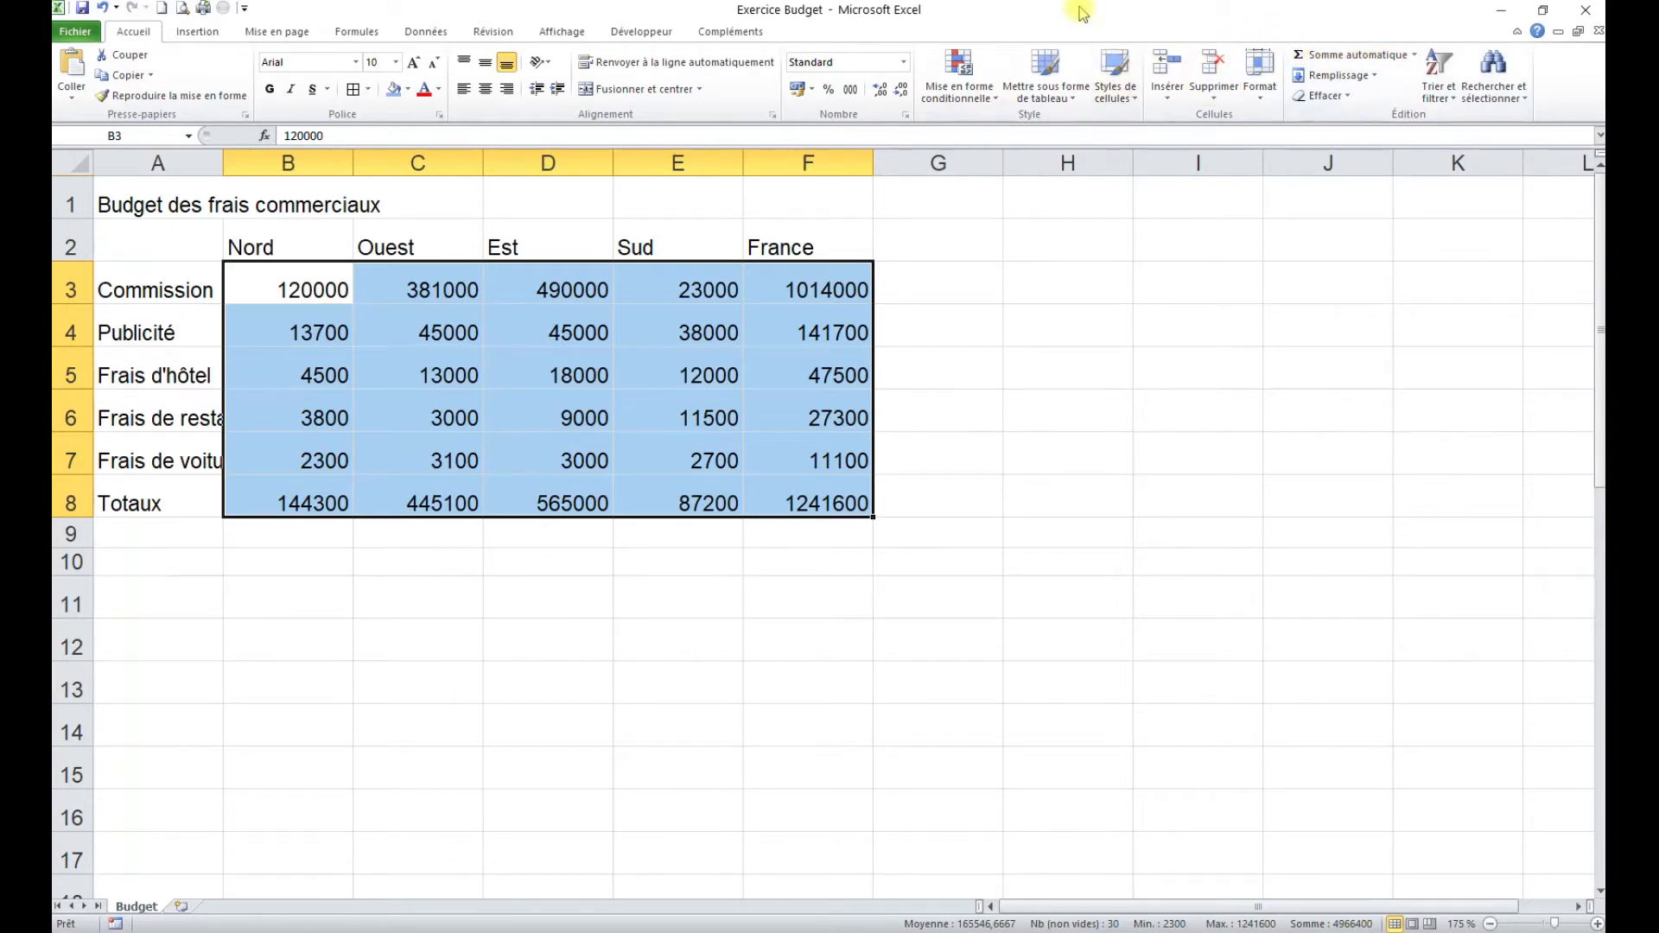
Step: Set the font size of the title "Budget des frais commerciaux" in A1 to 14
left_click(134, 208)
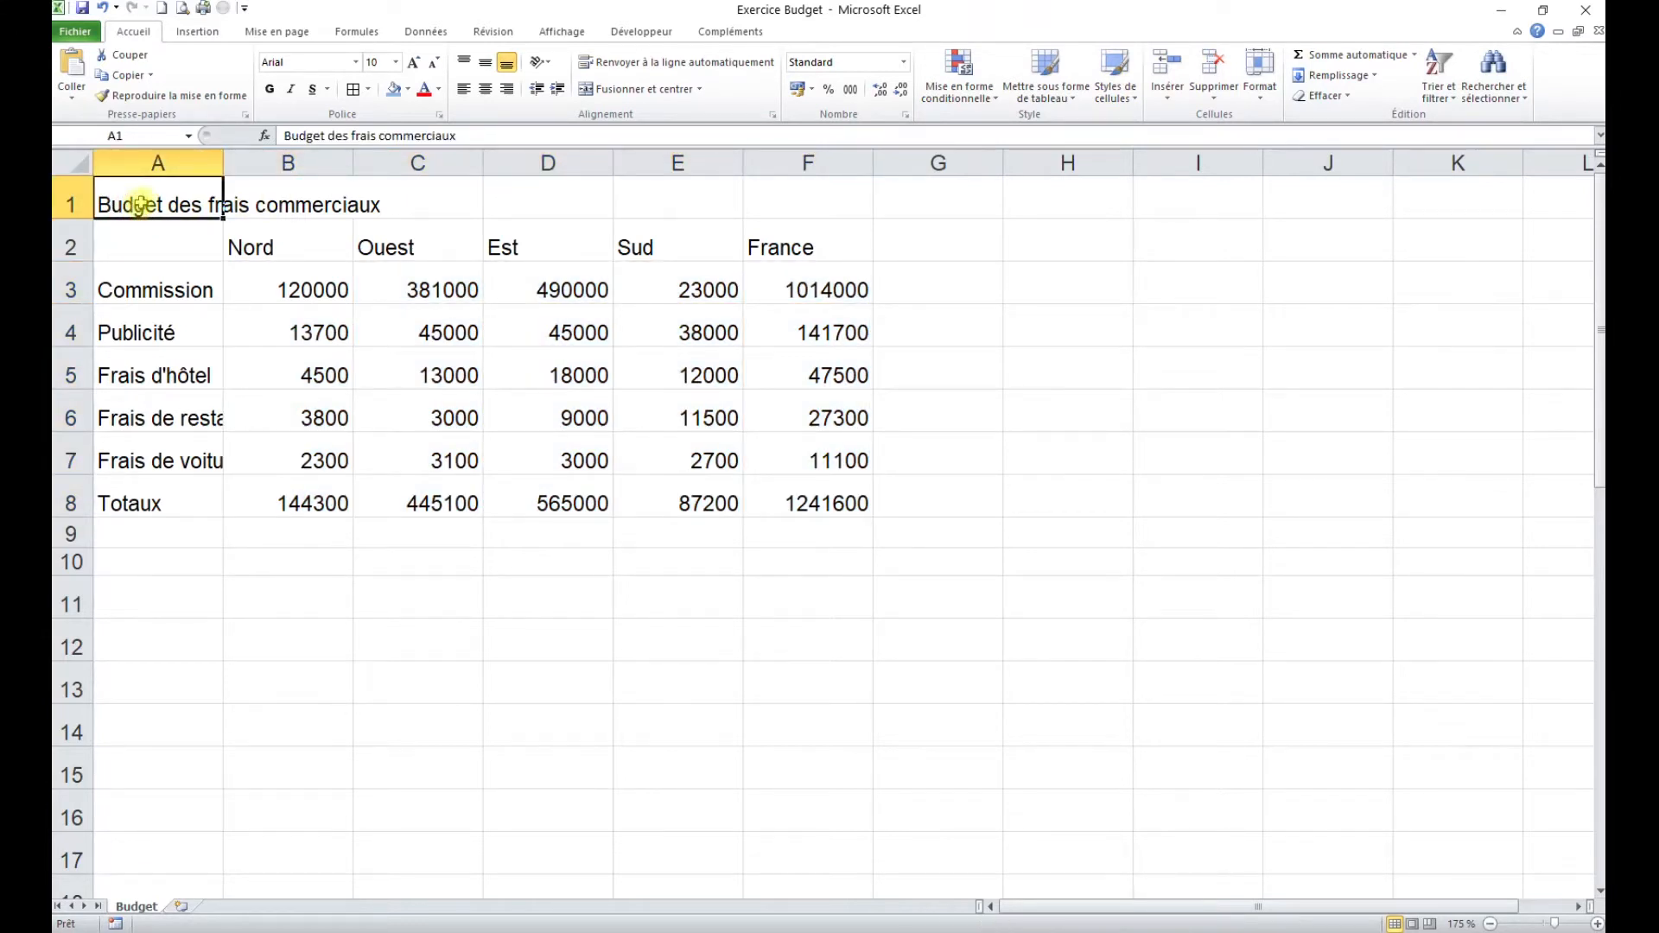
left_click(395, 62)
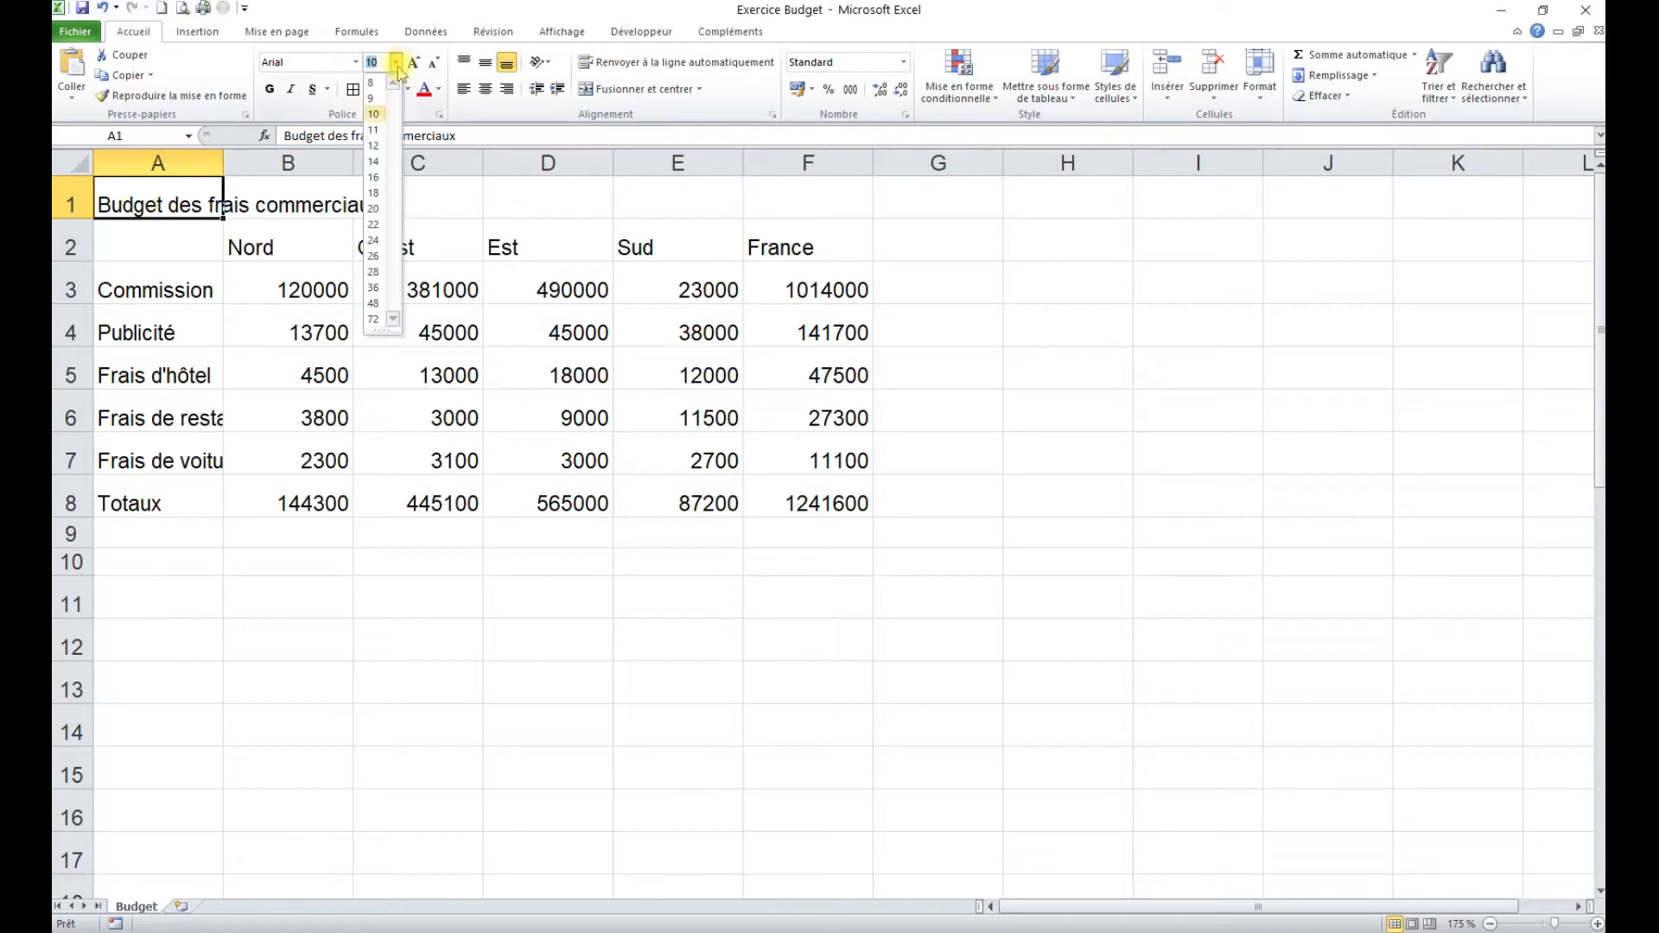
left_click(376, 161)
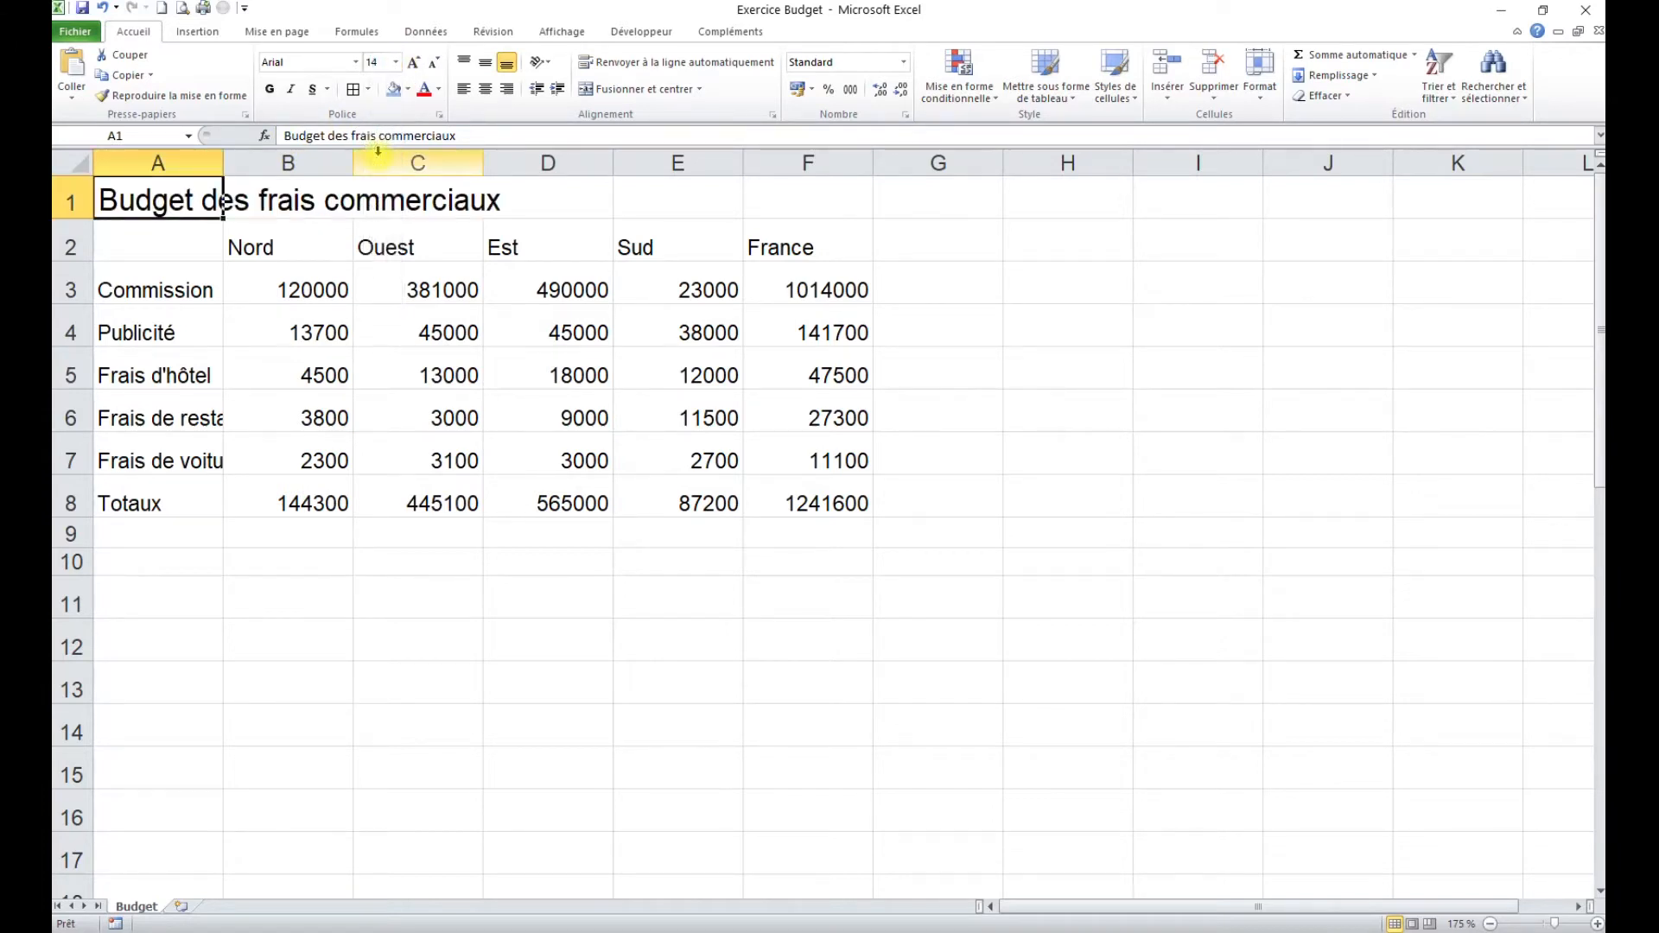
Step: Centre the title over A1:F1 without merging cells, using the horizontal alignment "Centré sur plusieurs colonnes", and check the individual cells in row 1
left_click_drag(138, 248, 800, 510)
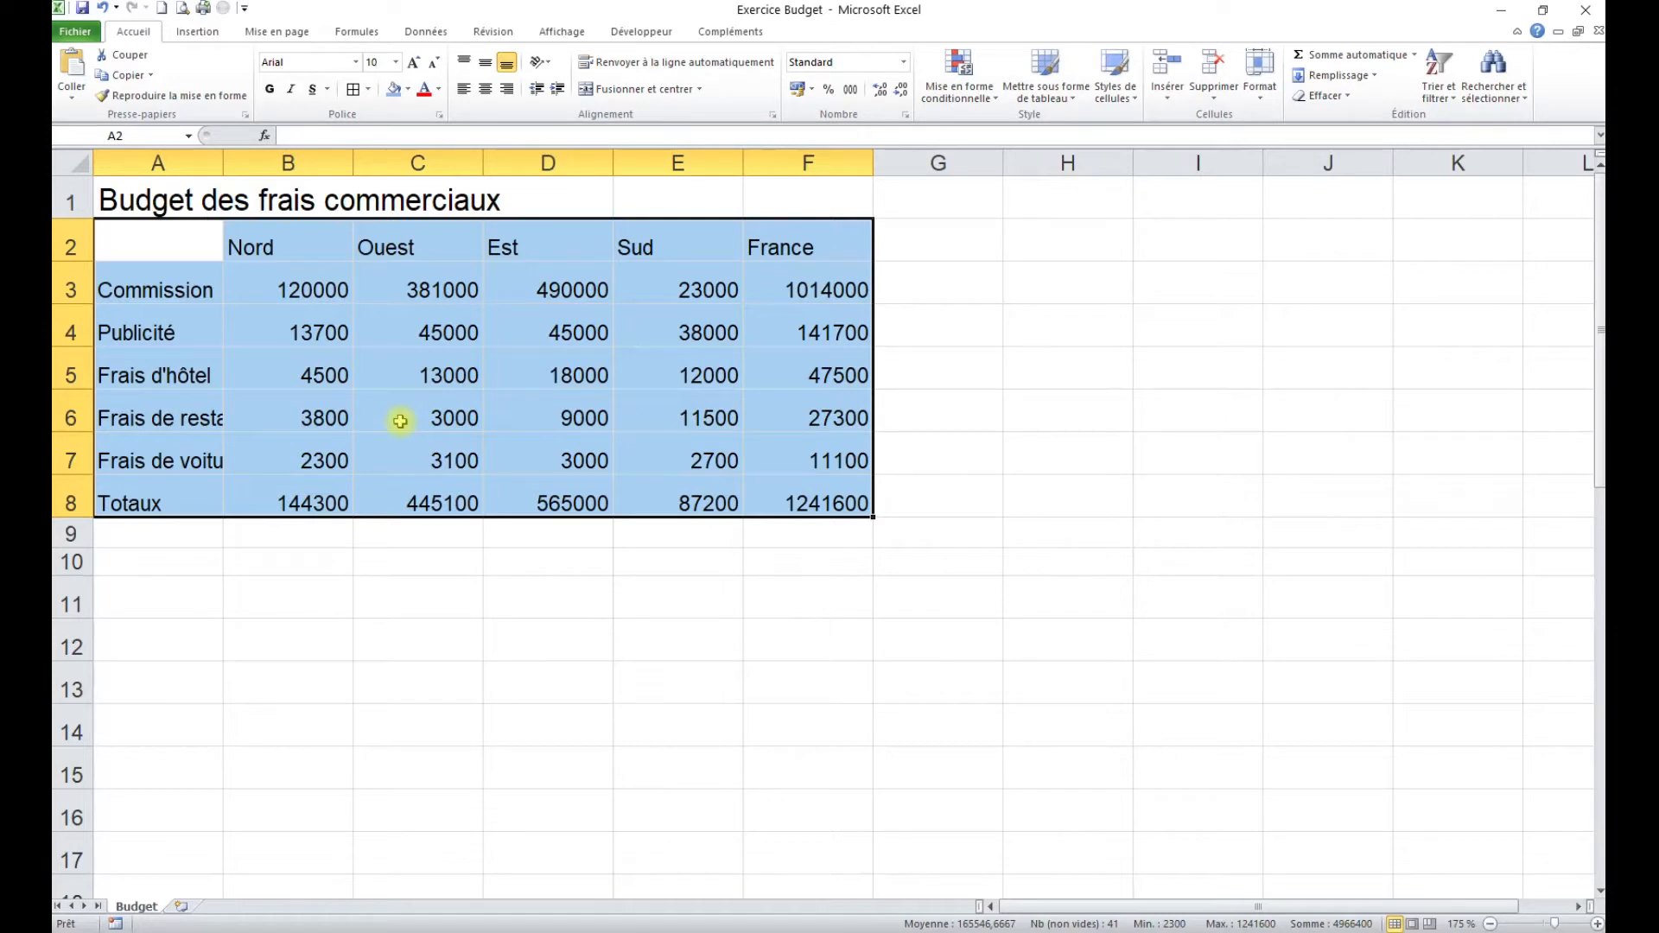
left_click(400, 421)
left_click(162, 201)
left_click_drag(161, 200, 779, 208)
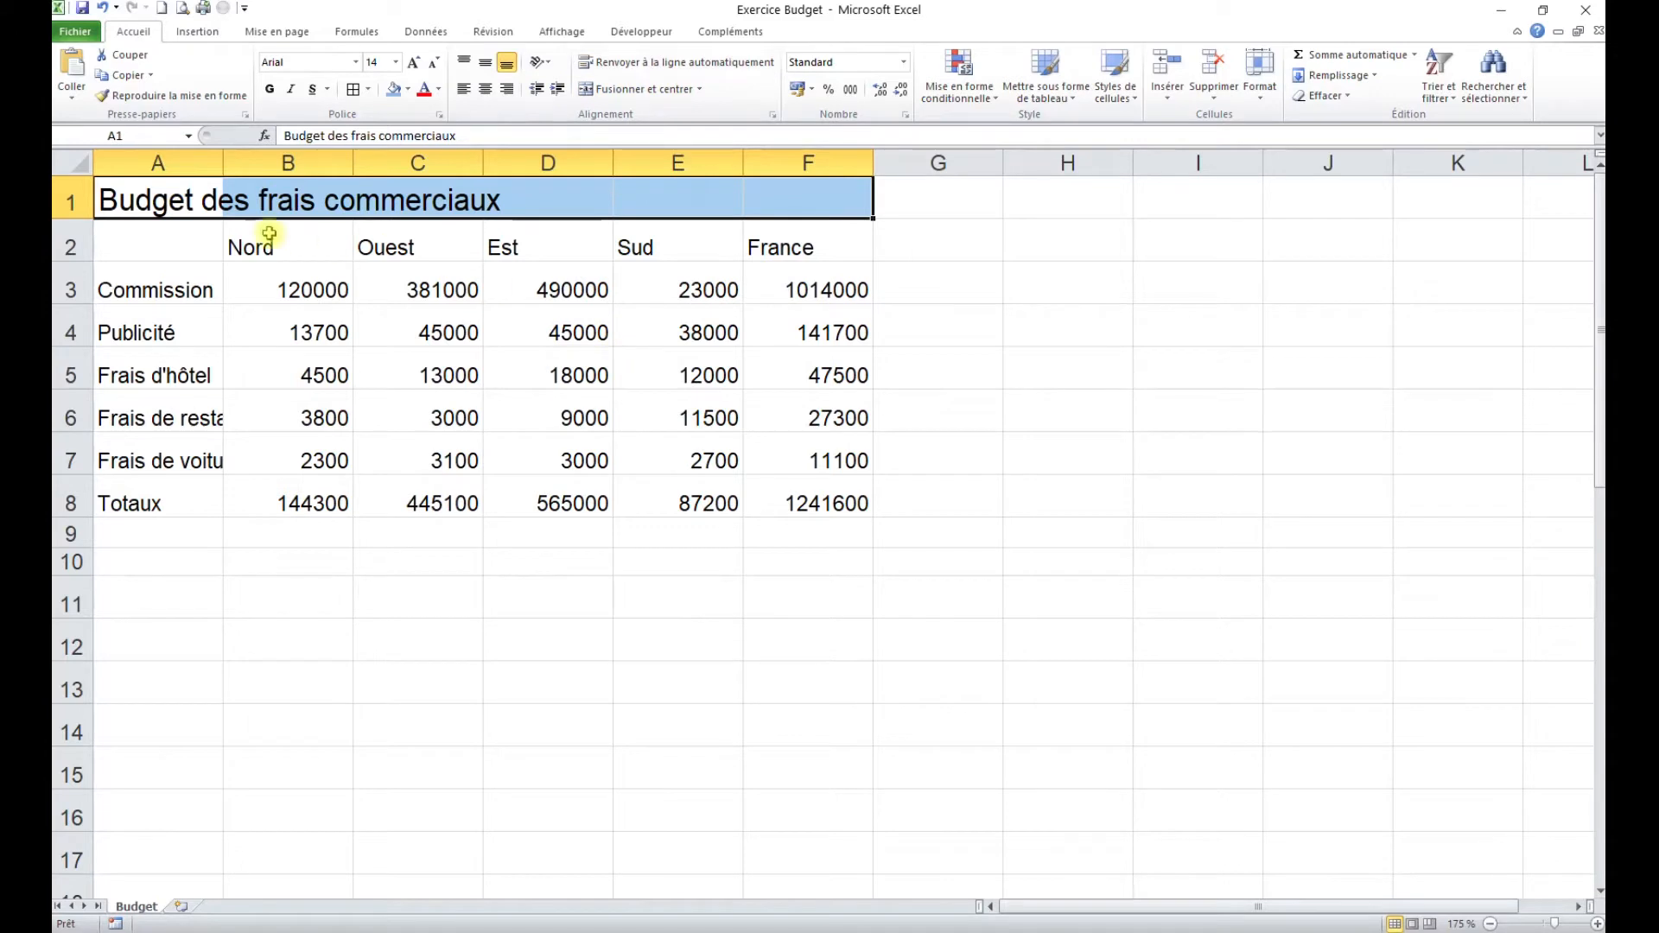
left_click_drag(147, 200, 785, 204)
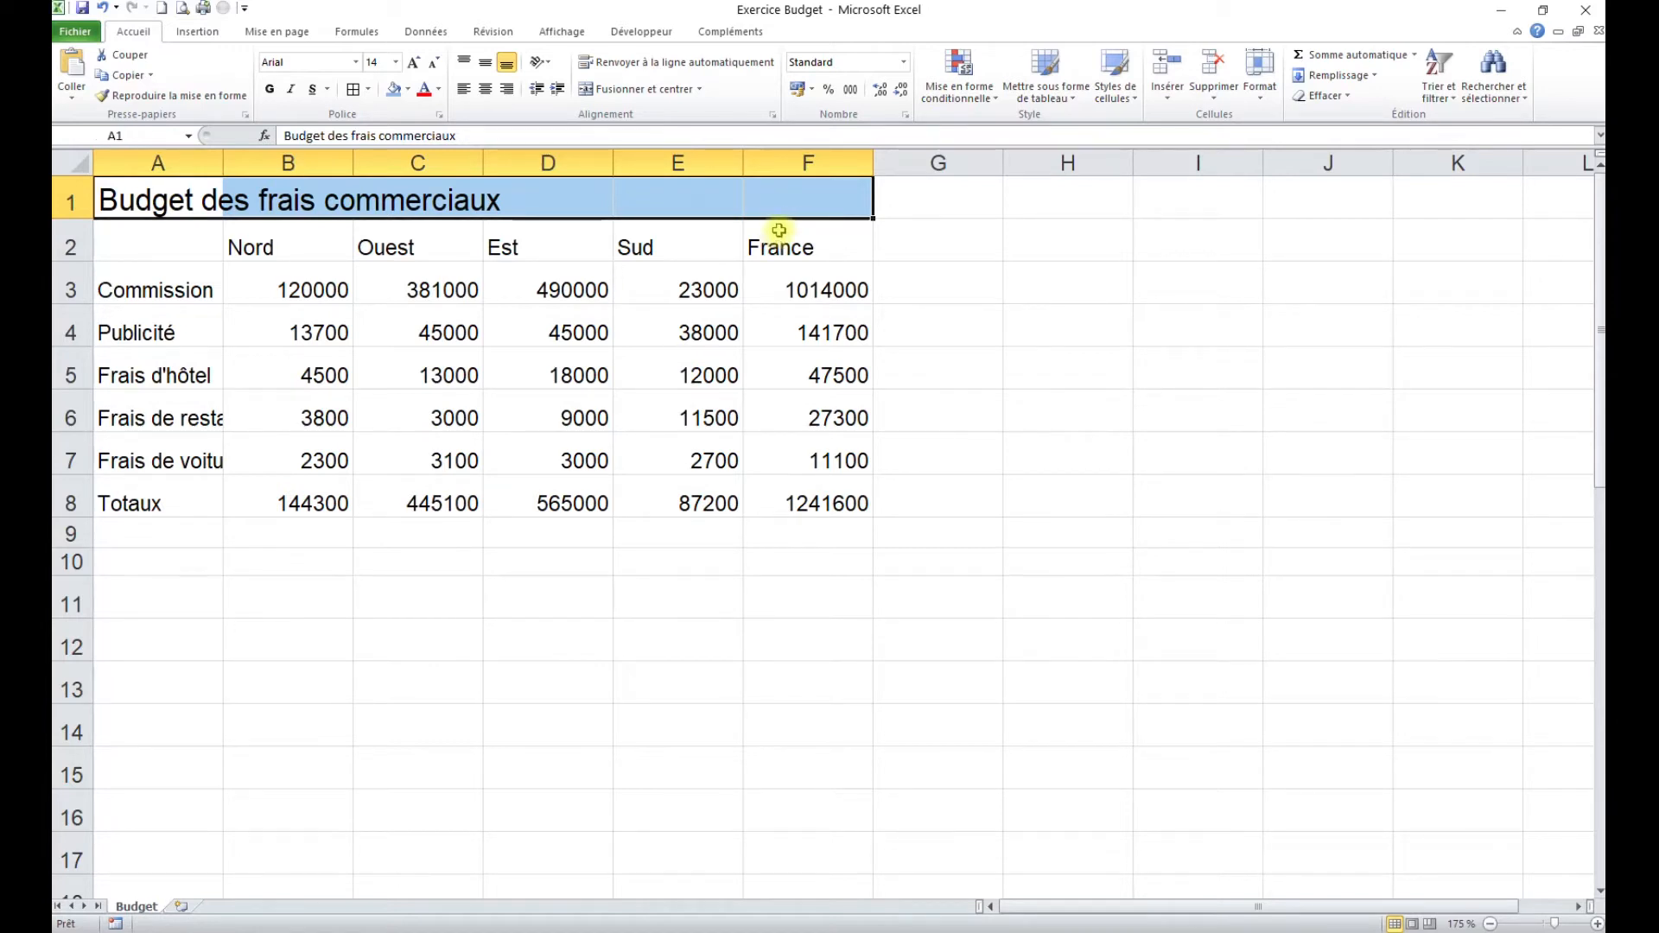
left_click(774, 116)
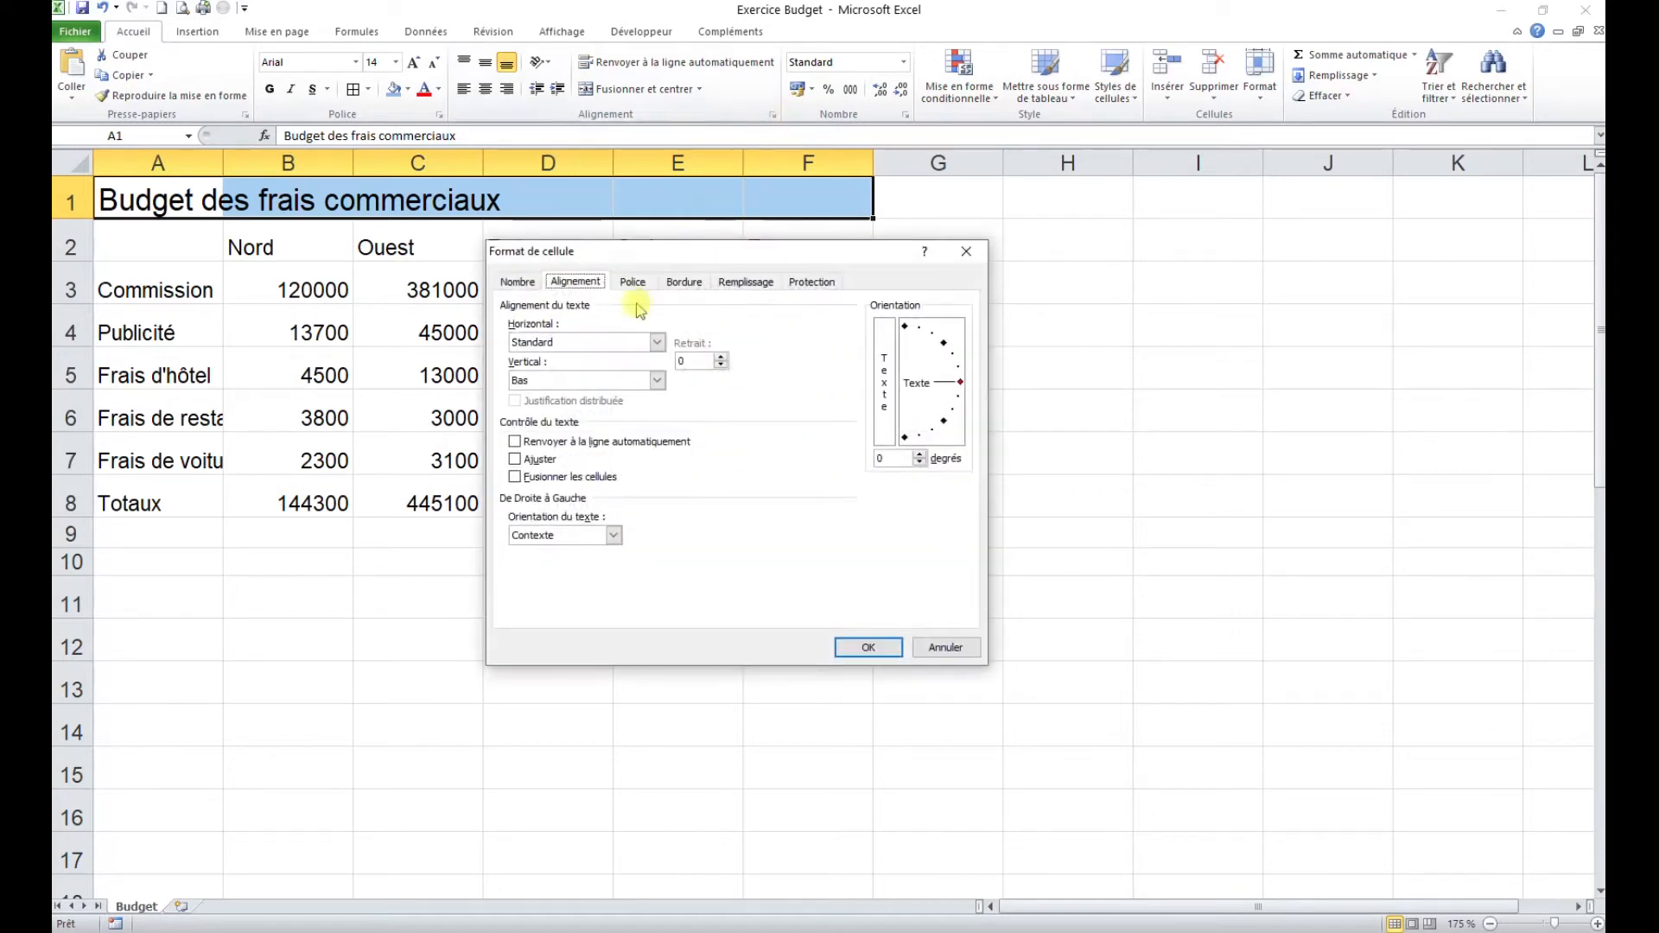
left_click(602, 342)
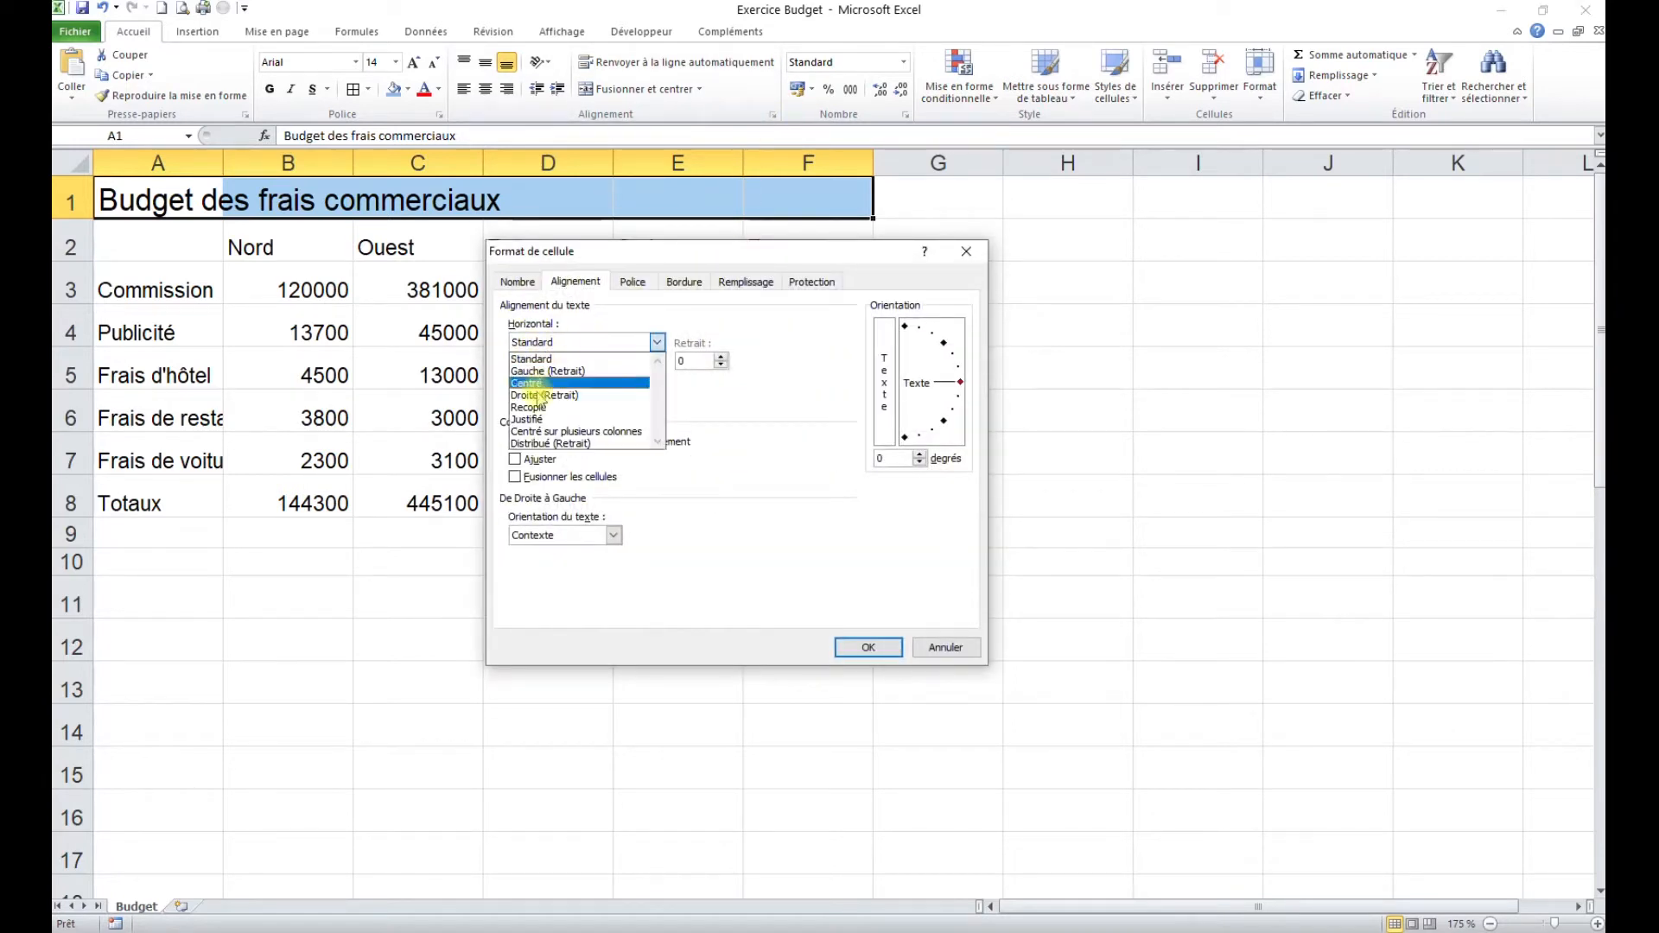
left_click(554, 433)
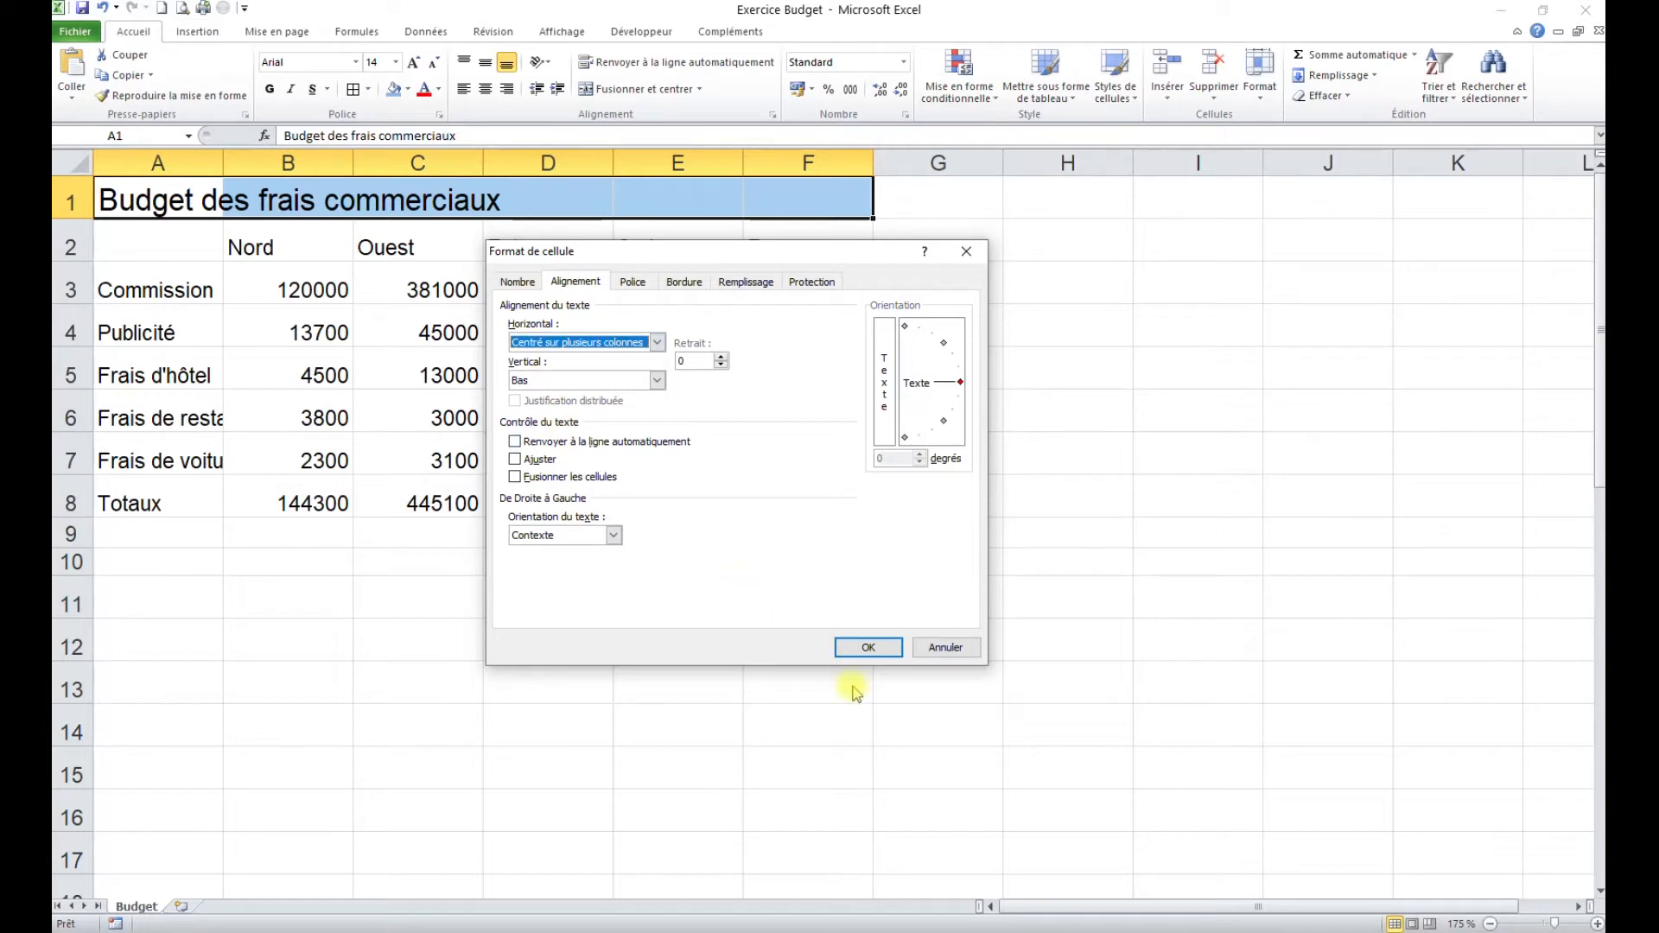
left_click(868, 648)
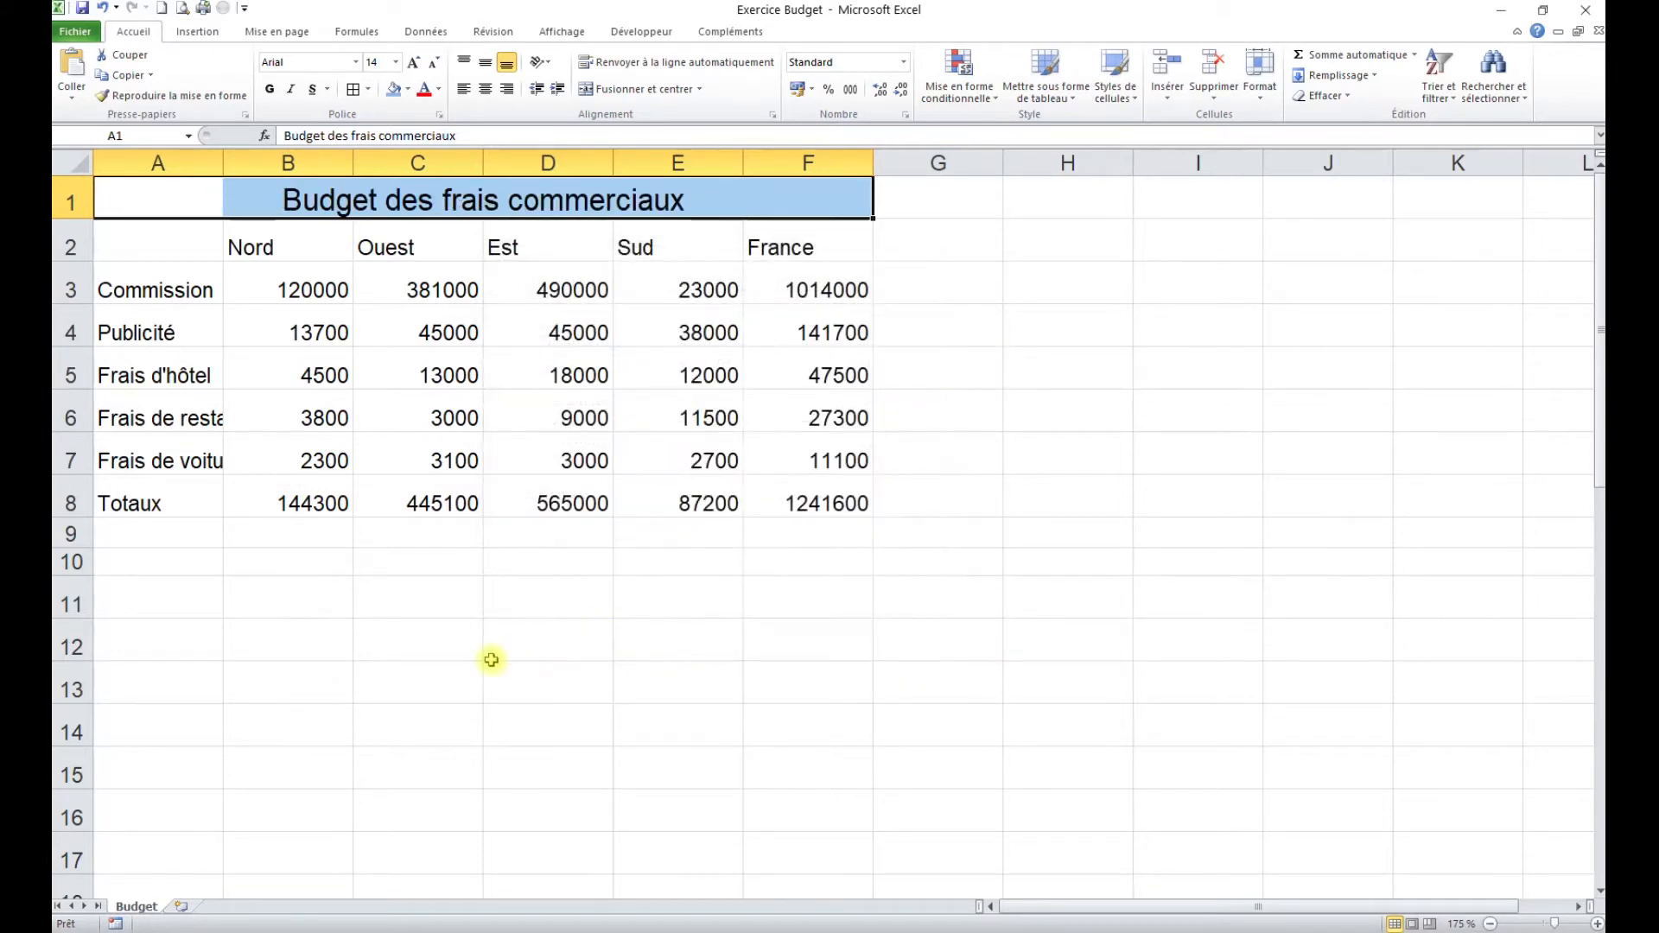
left_click(183, 205)
left_click(299, 201)
left_click(419, 202)
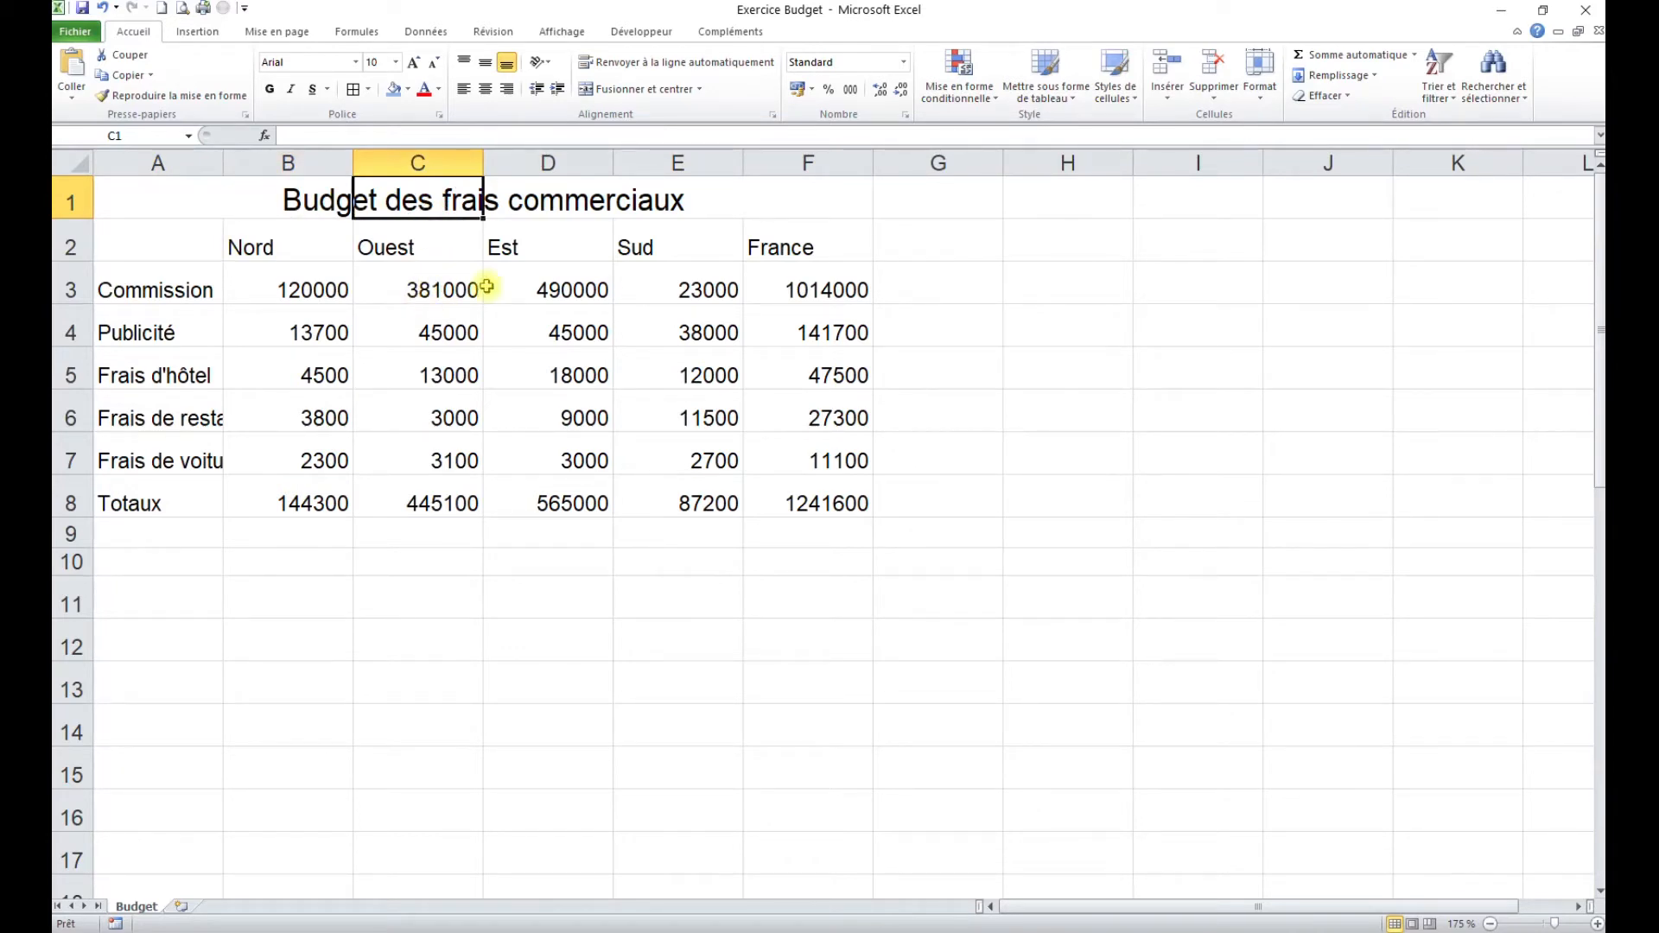
Step: Centre the column headings Nord to France in B2:F2 and make them bold
left_click_drag(290, 246, 753, 246)
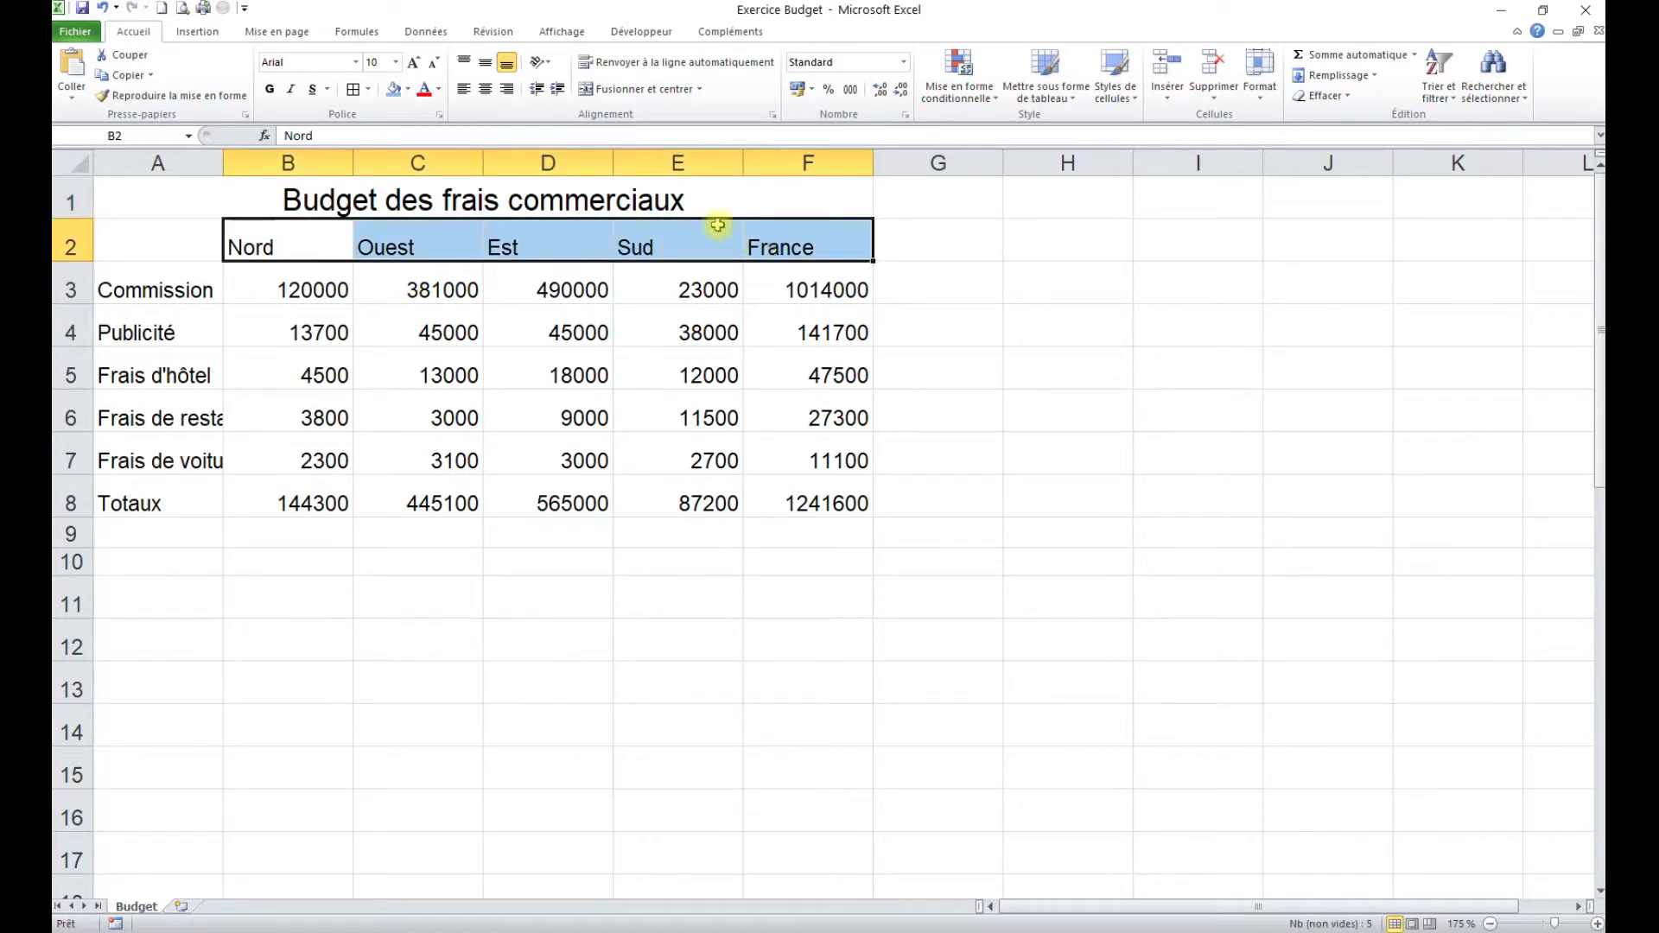
left_click(486, 90)
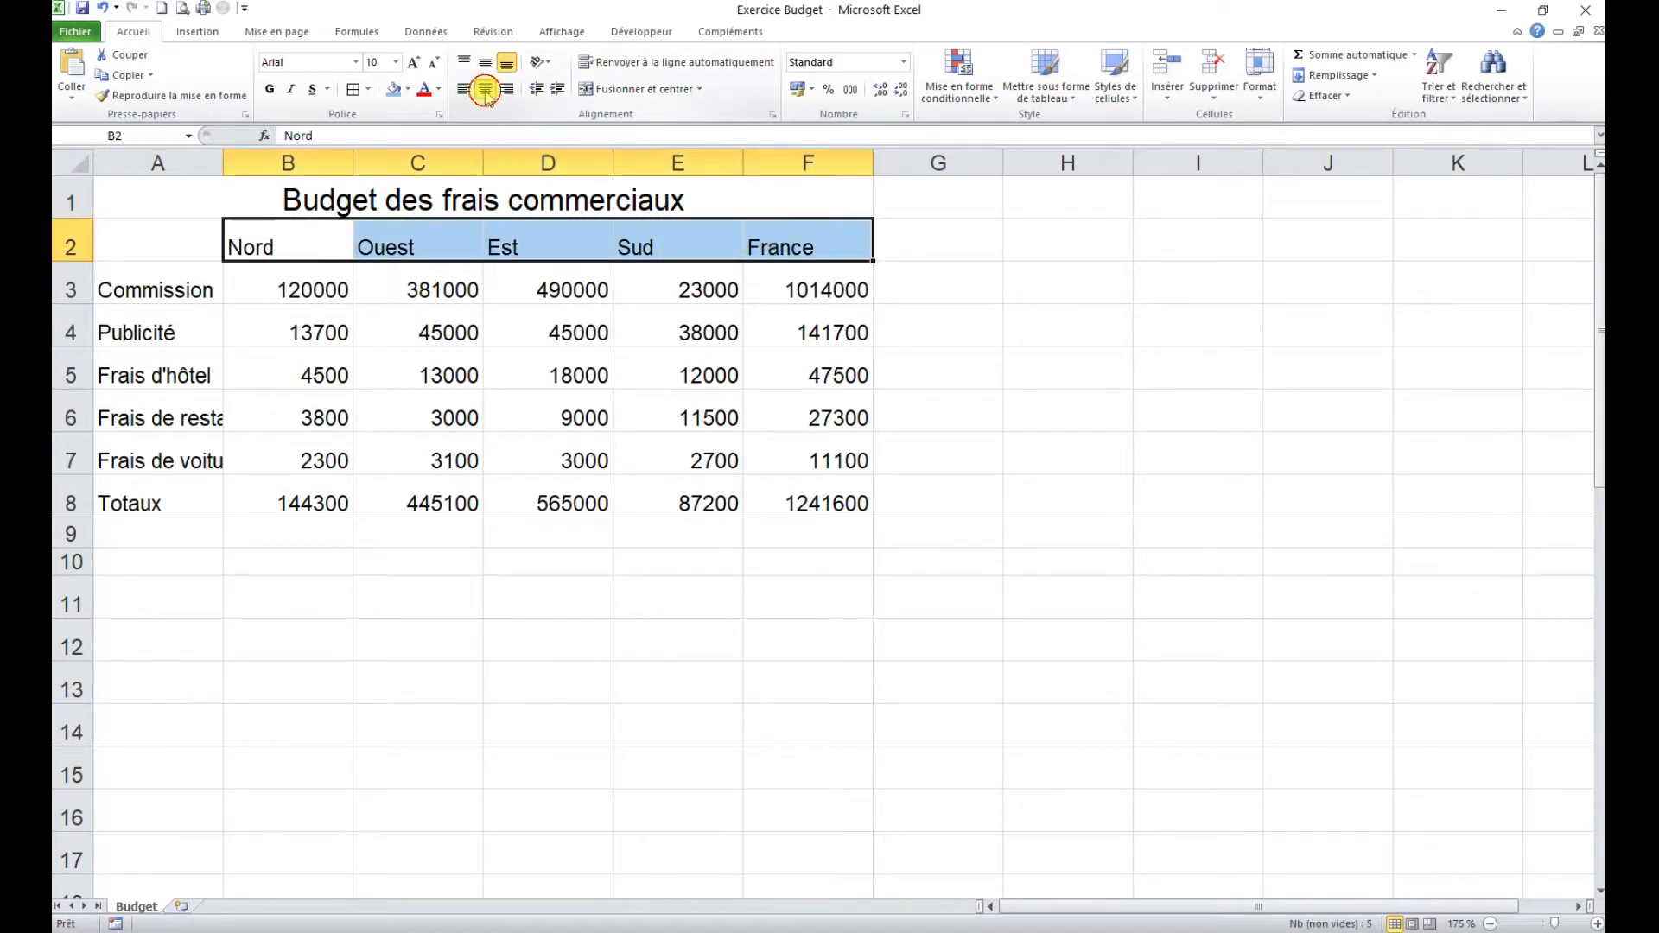
left_click(270, 90)
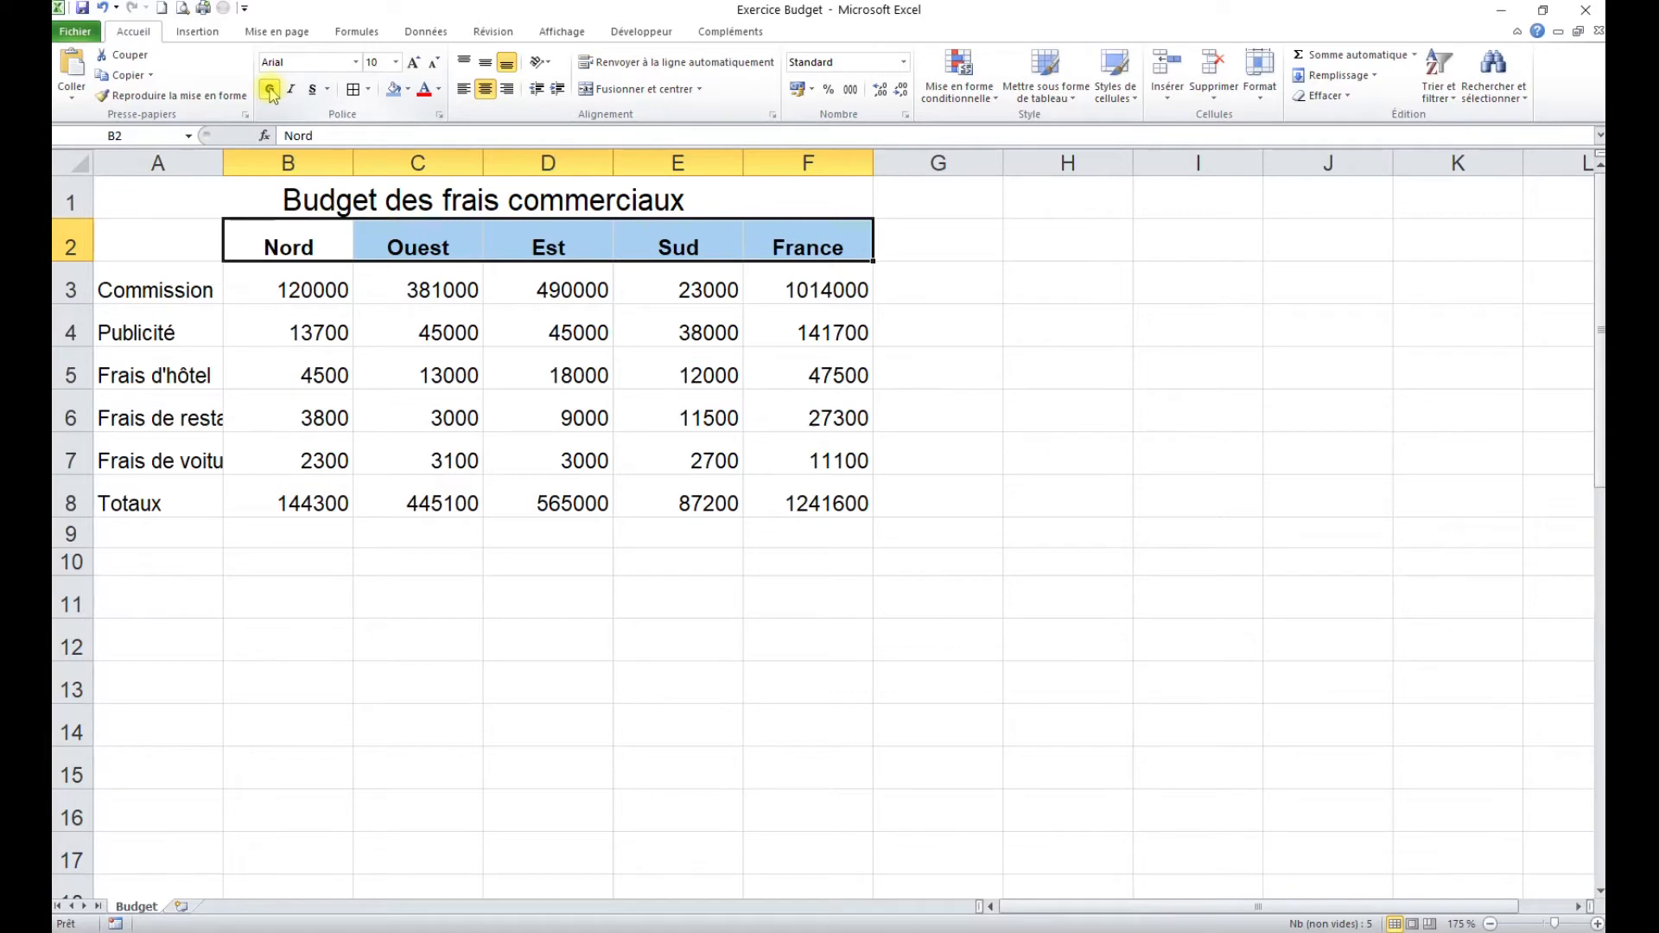
Step: Italicise the expense labels in A3:A7 and make the Totaux row A8:F8 bold
left_click_drag(141, 287, 146, 458)
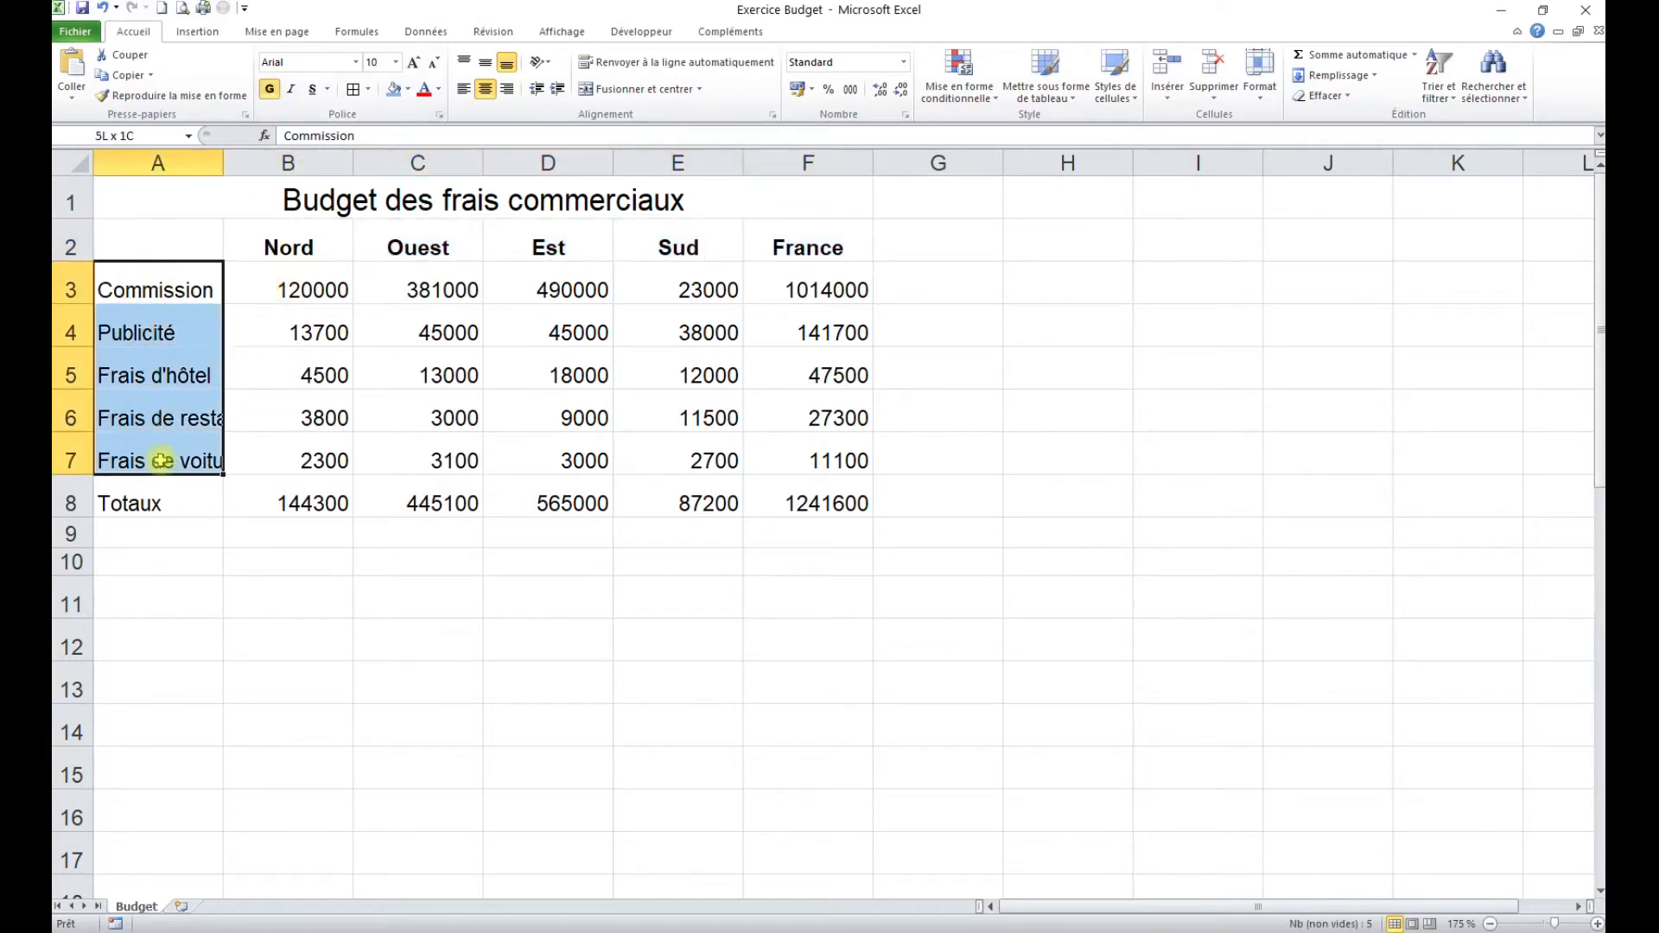
left_click(292, 90)
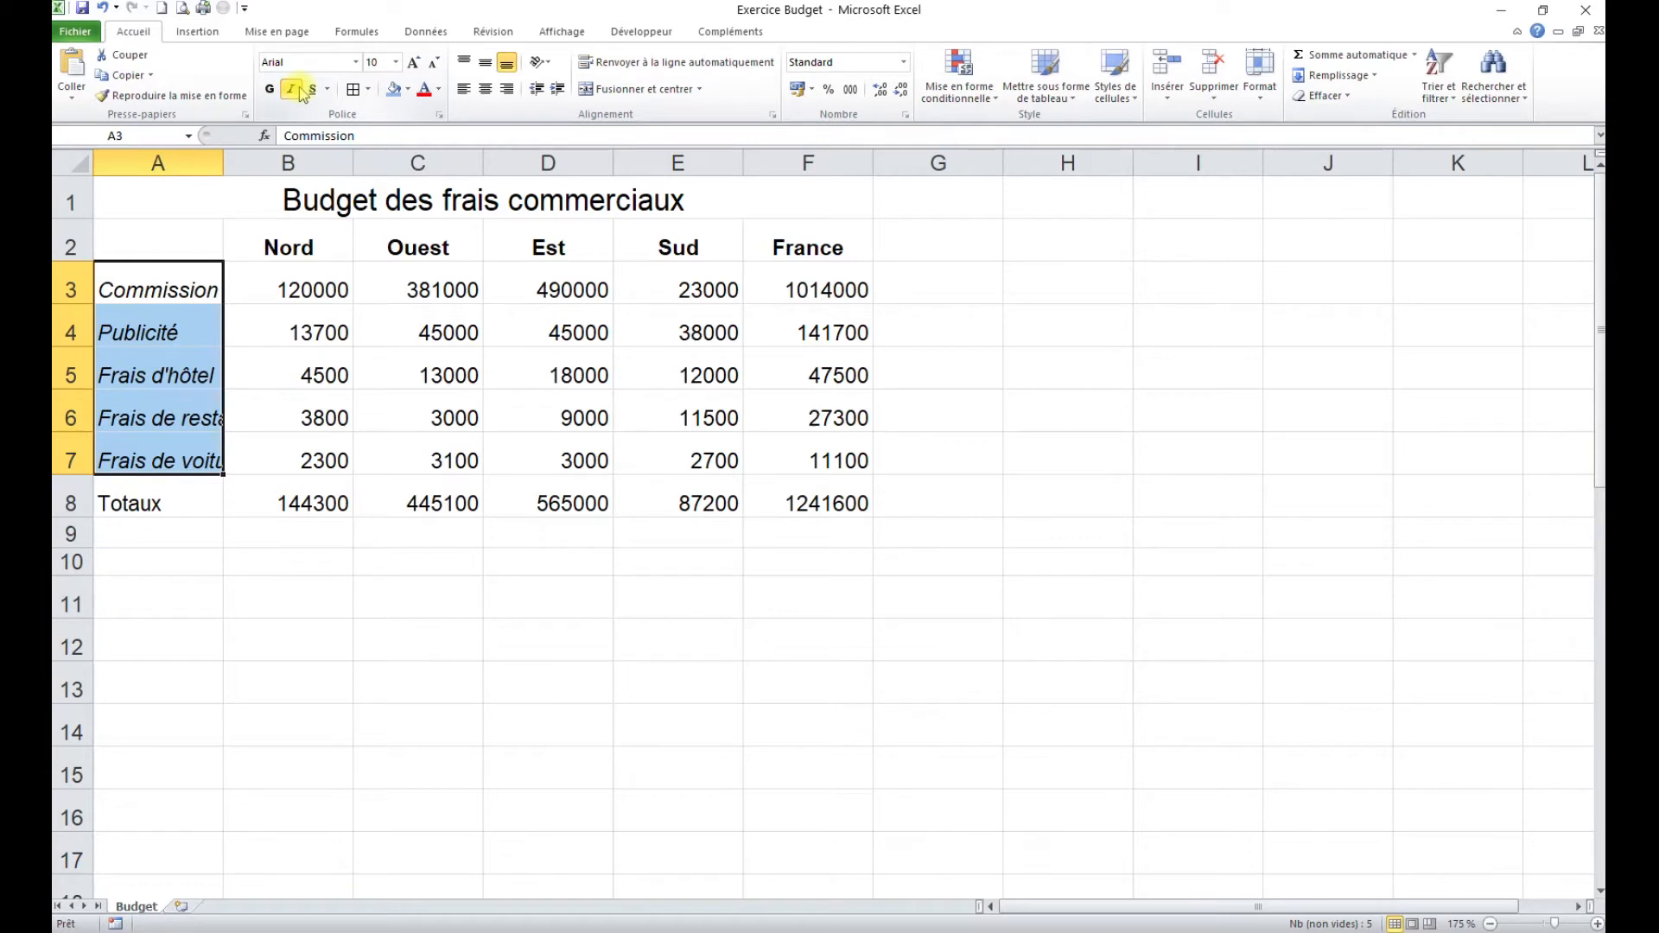
left_click_drag(181, 500, 835, 503)
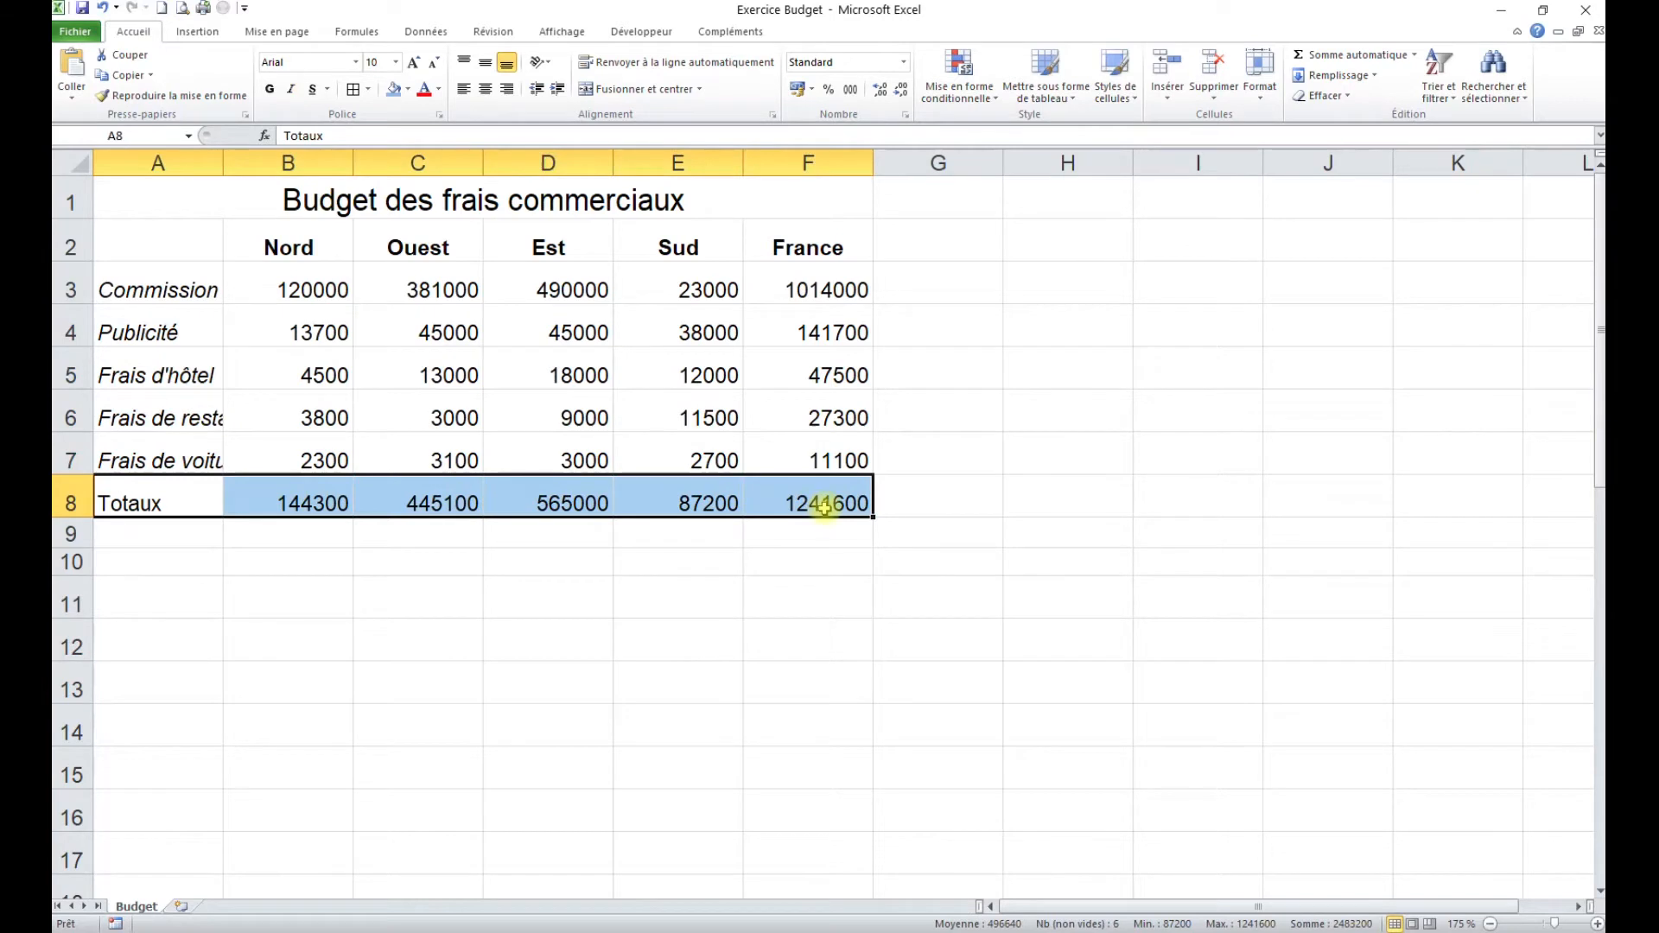
left_click(270, 90)
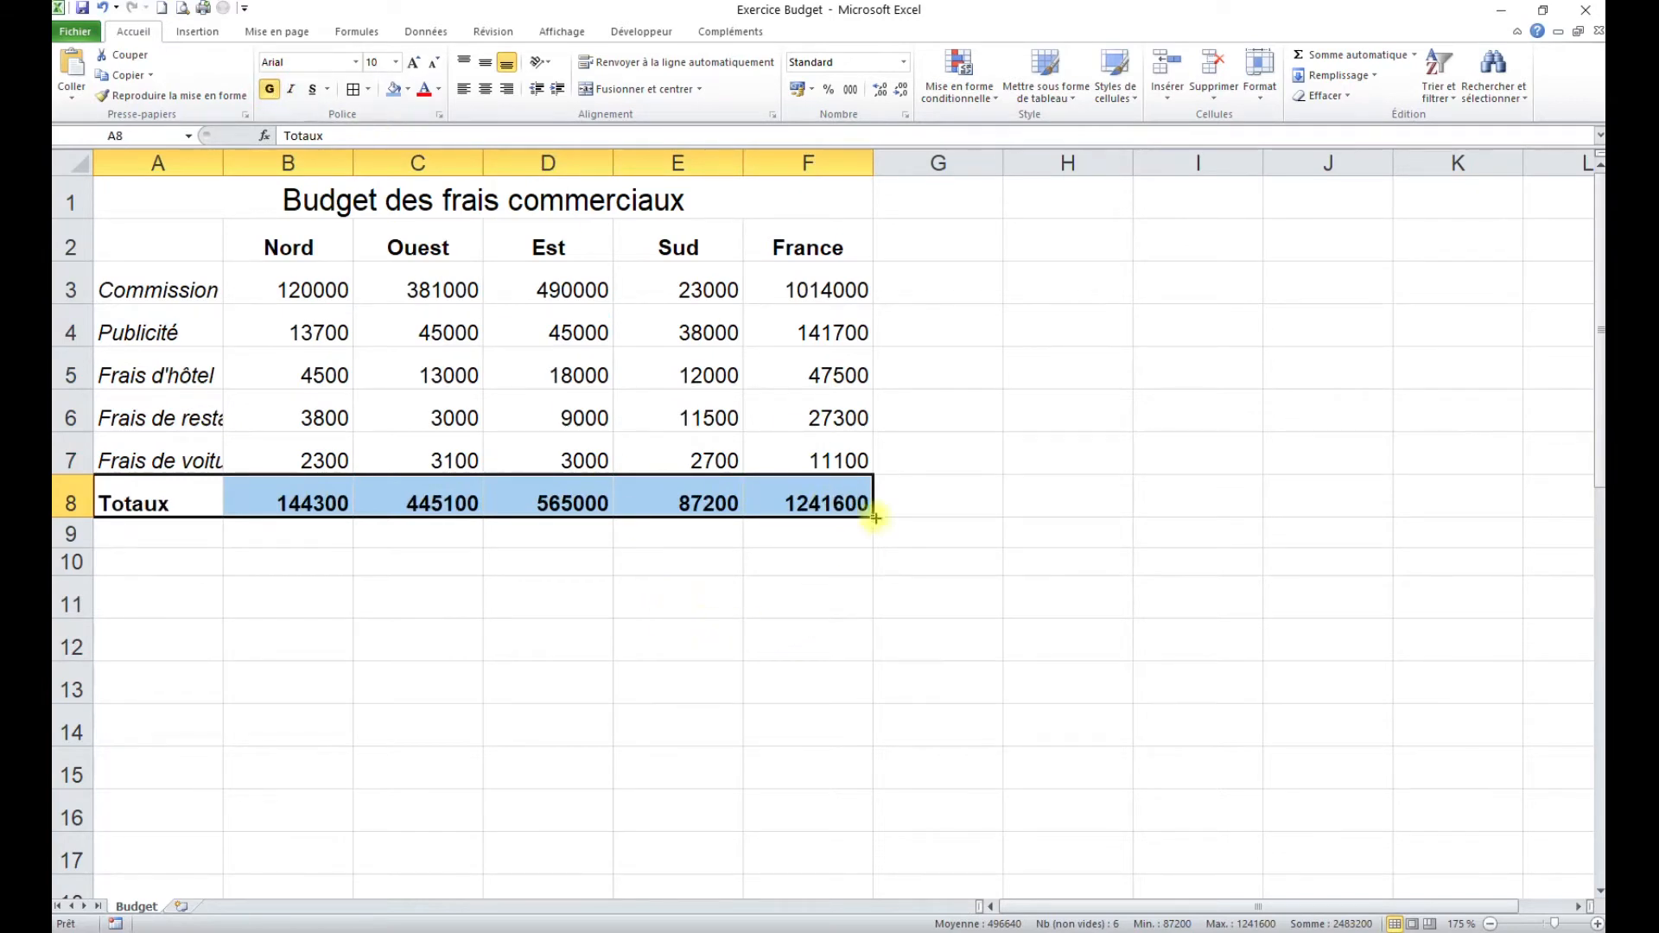
Step: Repeat the bold formatting on the France totals in F3:F7
left_click(802, 283)
left_click_drag(803, 316, 796, 467)
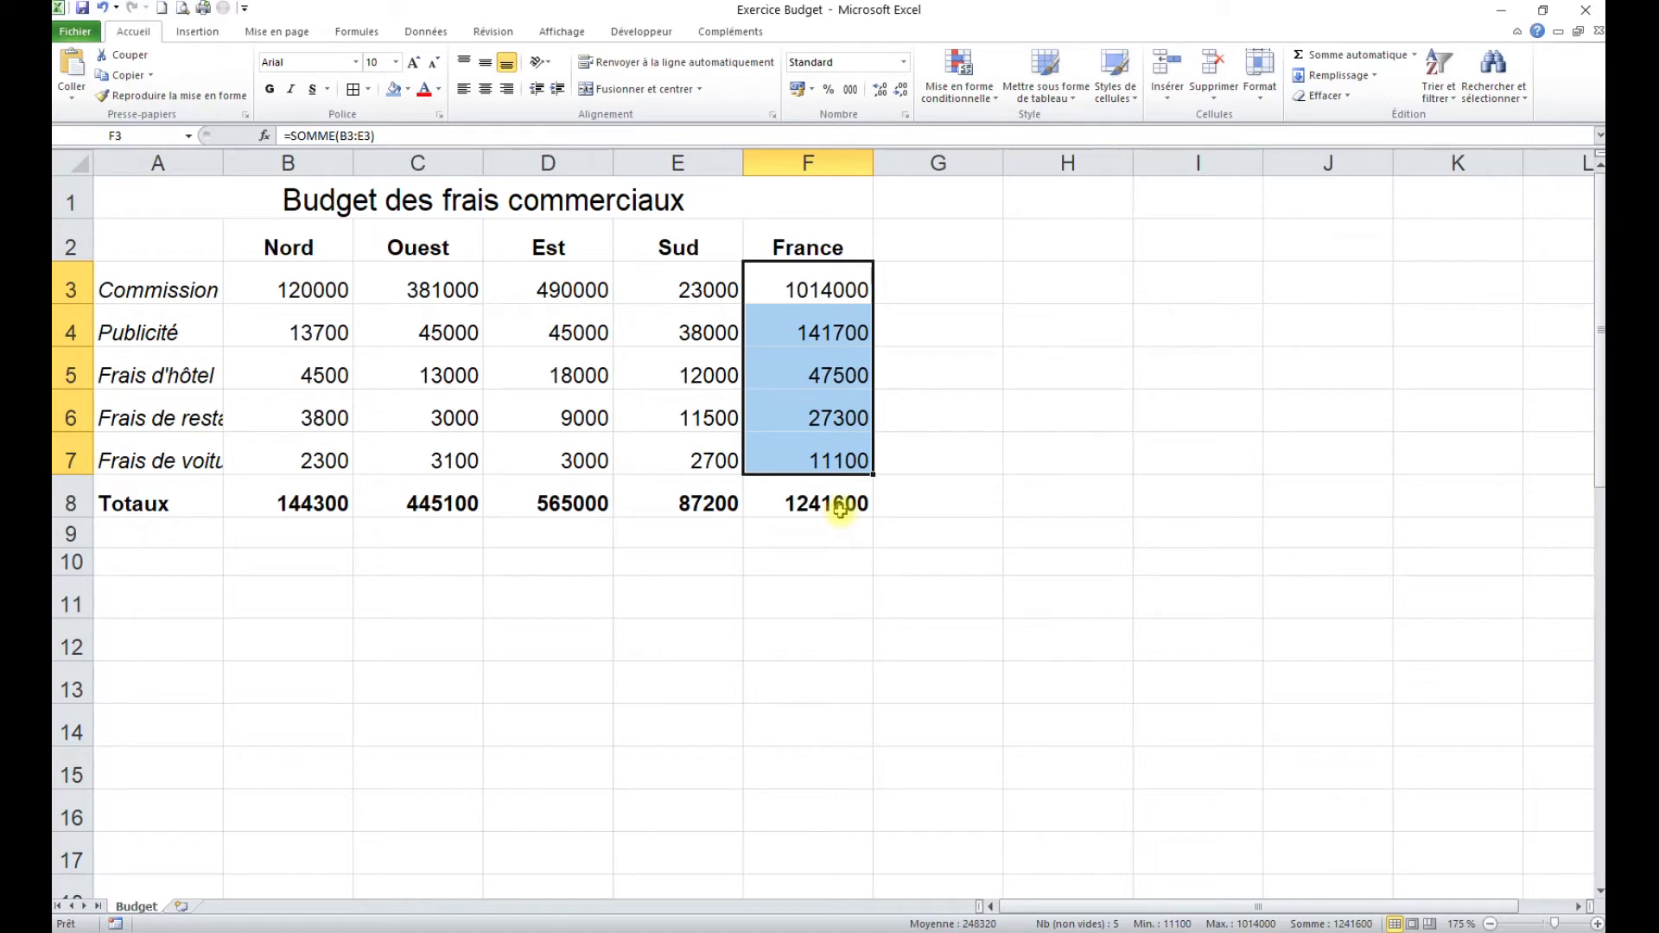
key("F4")
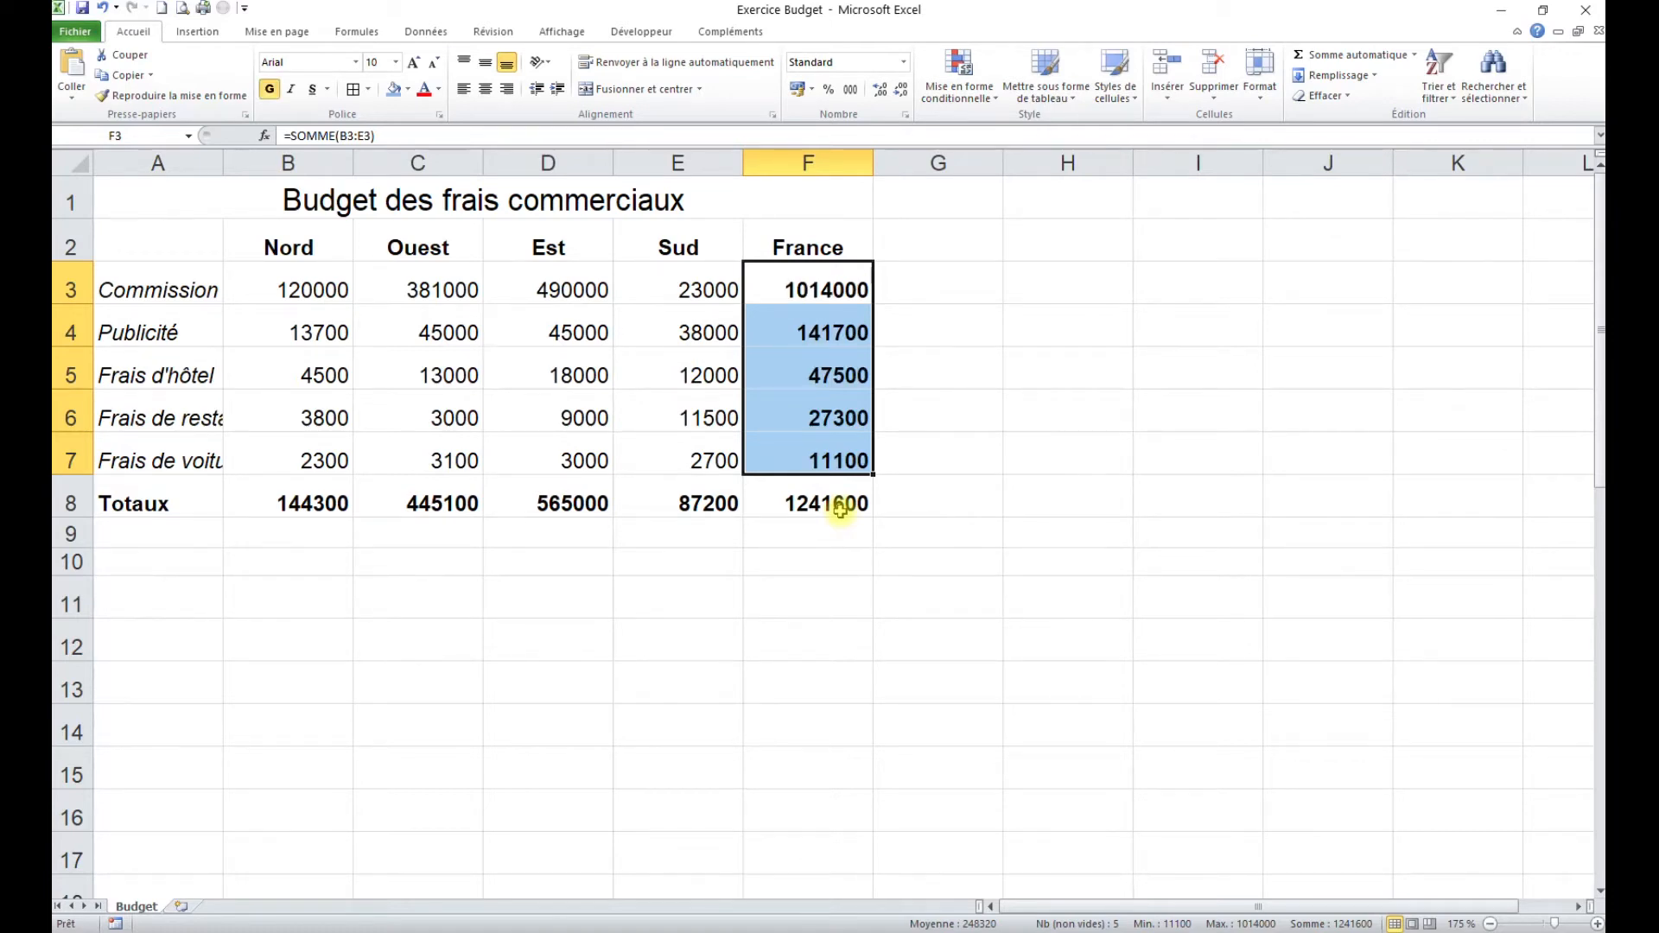
key("F9")
Step: Format the amounts in B3:F8 with a thousands separator and no decimal places
left_click_drag(297, 295, 794, 490)
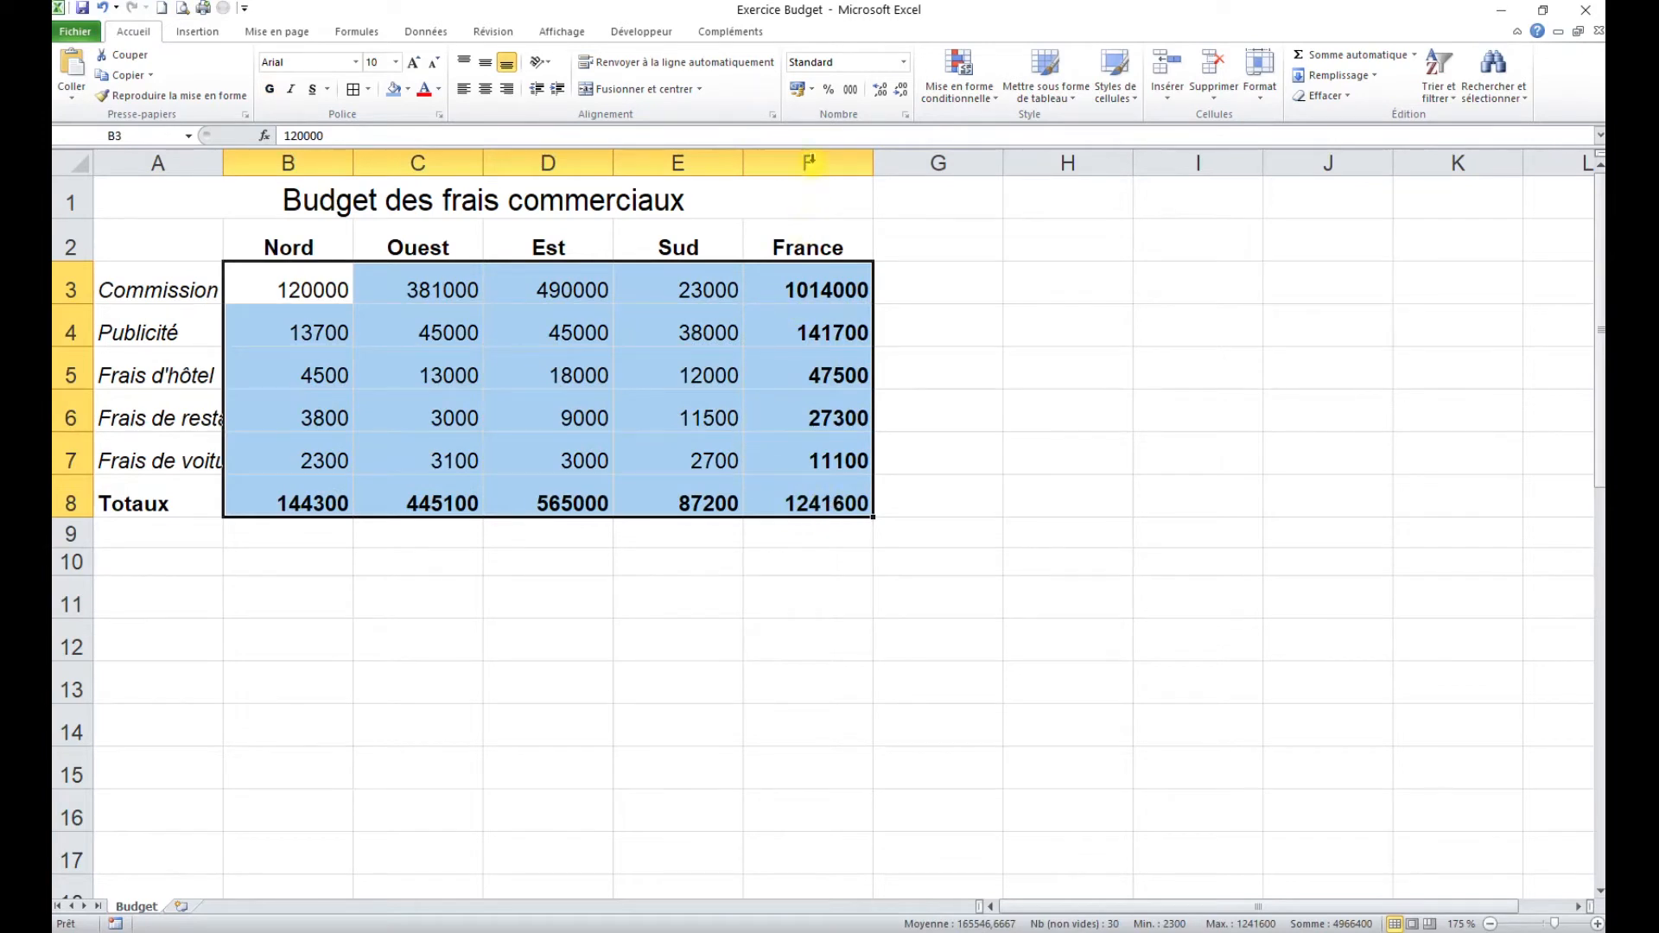
left_click(852, 91)
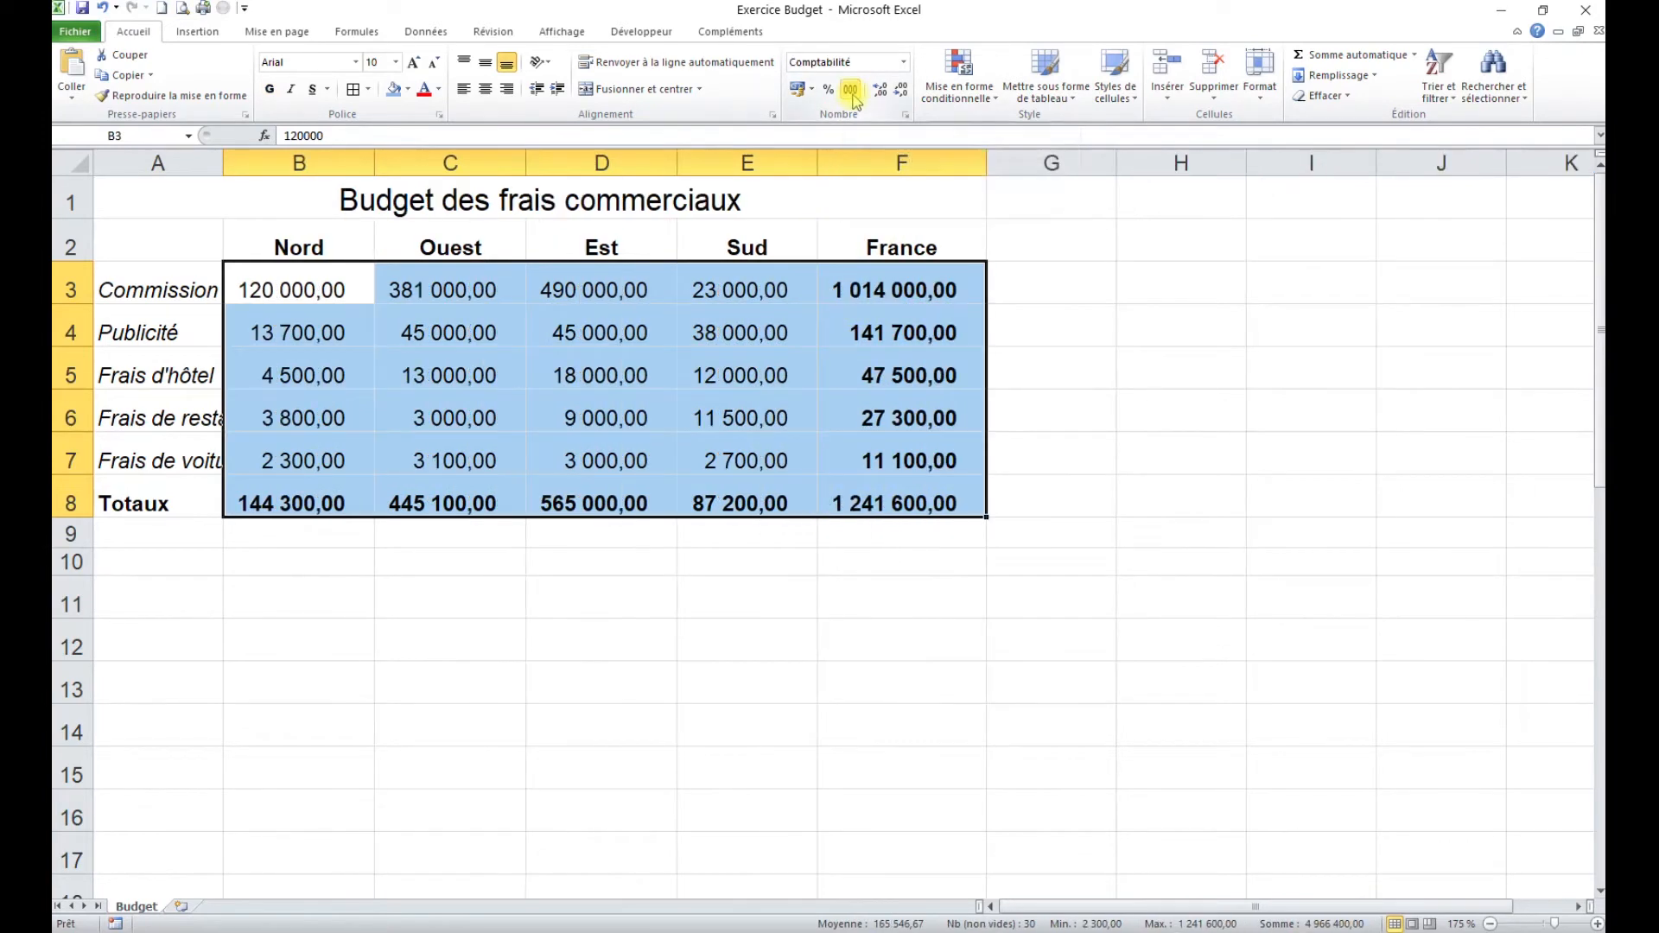
left_click(904, 91)
left_click(904, 91)
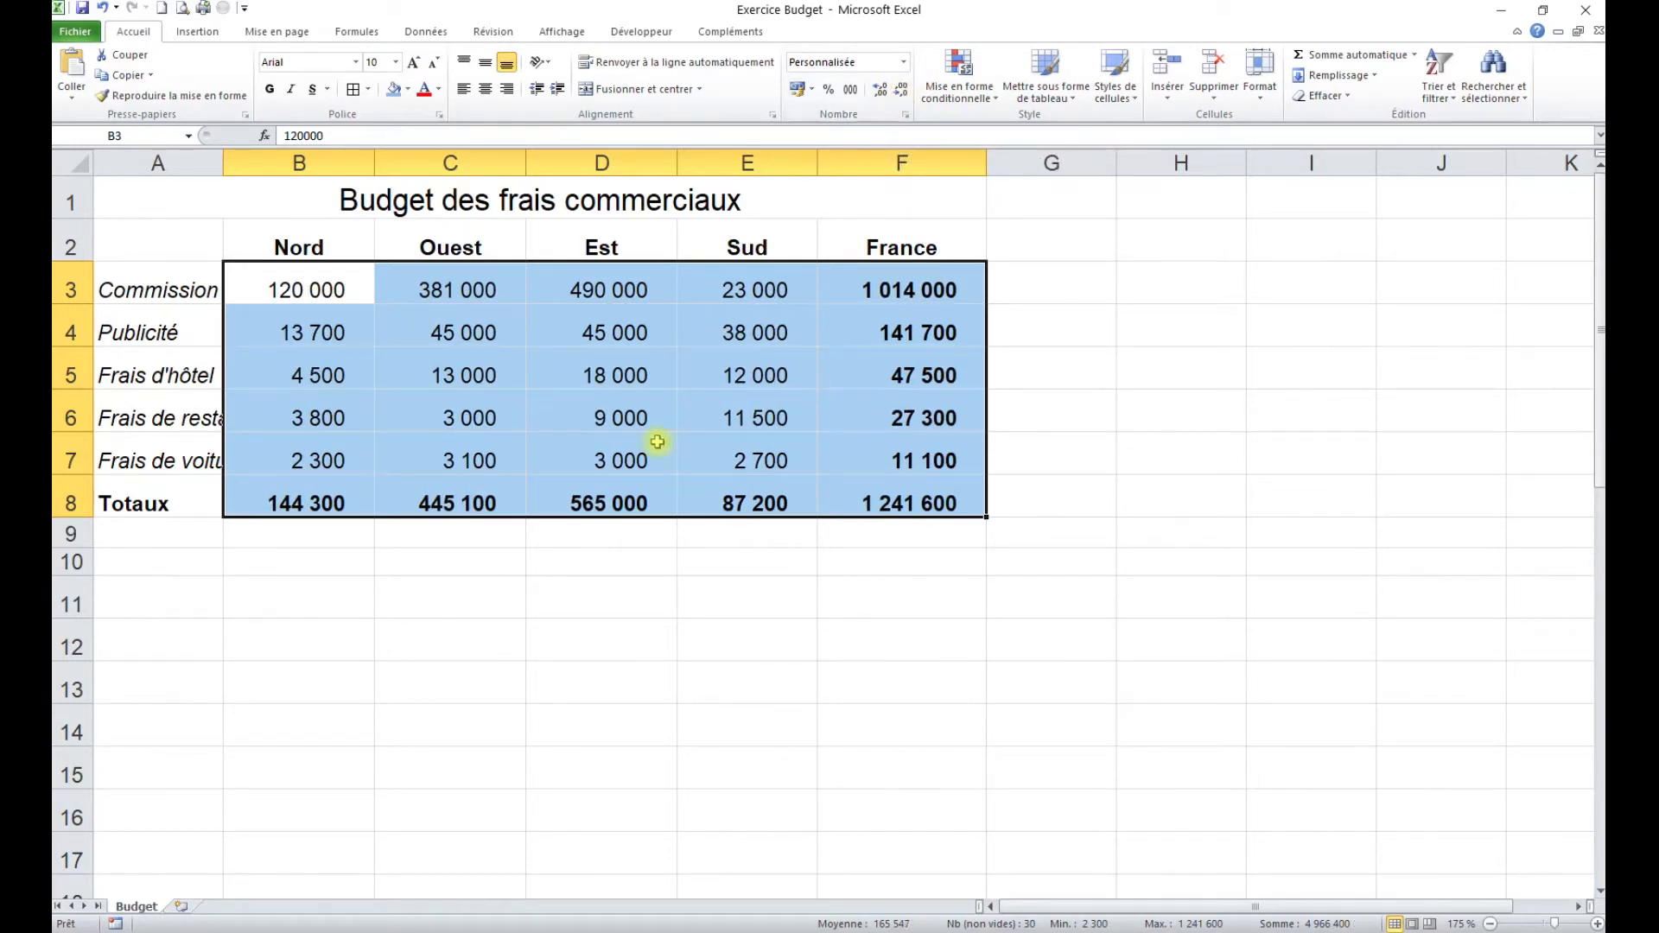
Step: Fill the headings B2:F2, the France totals F3:F8 and the Totaux amounts B8:E8 with light grey
left_click(304, 512)
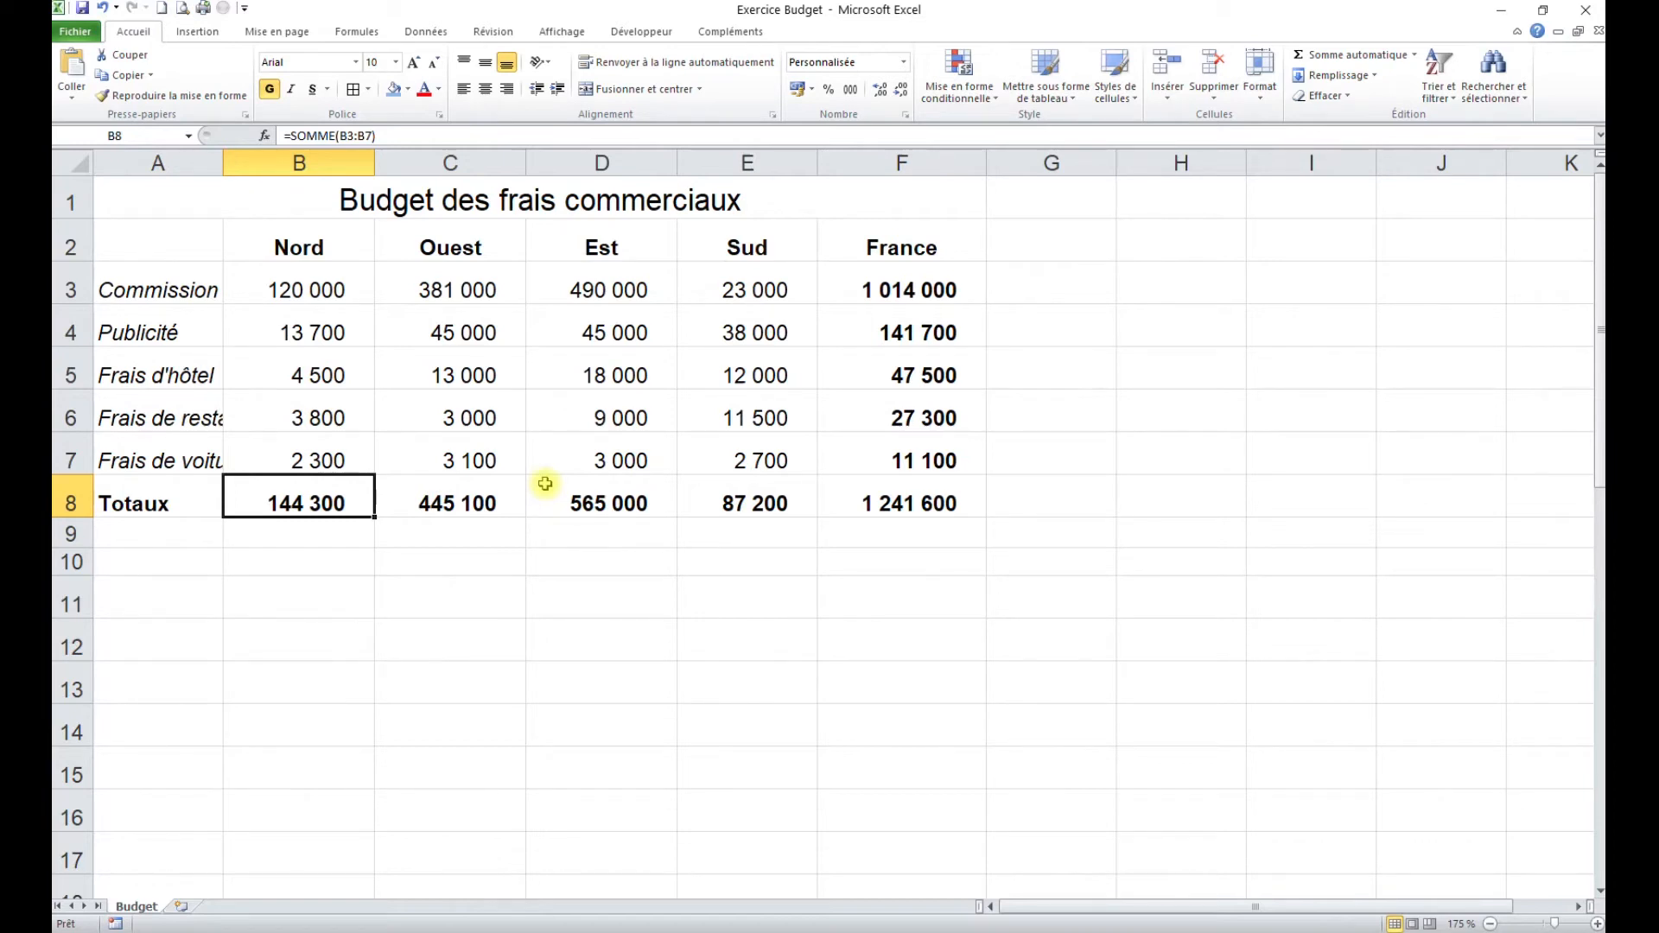
left_click_drag(344, 240, 866, 235)
left_click_drag(867, 234, 869, 238)
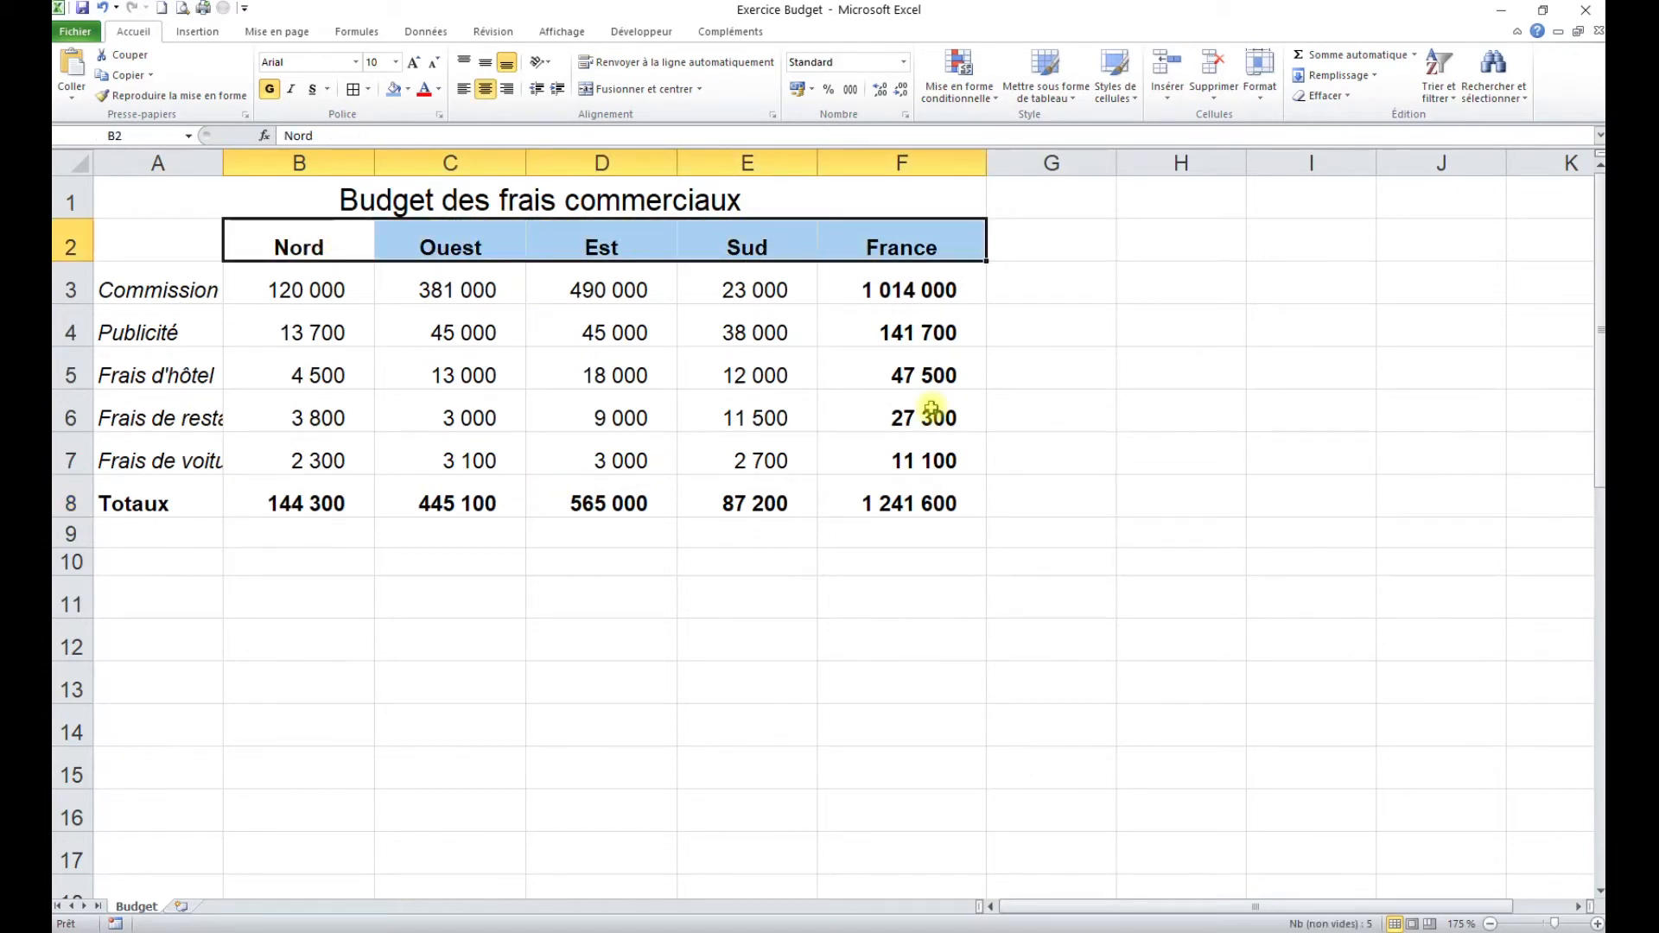
left_click_drag(931, 288, 932, 491)
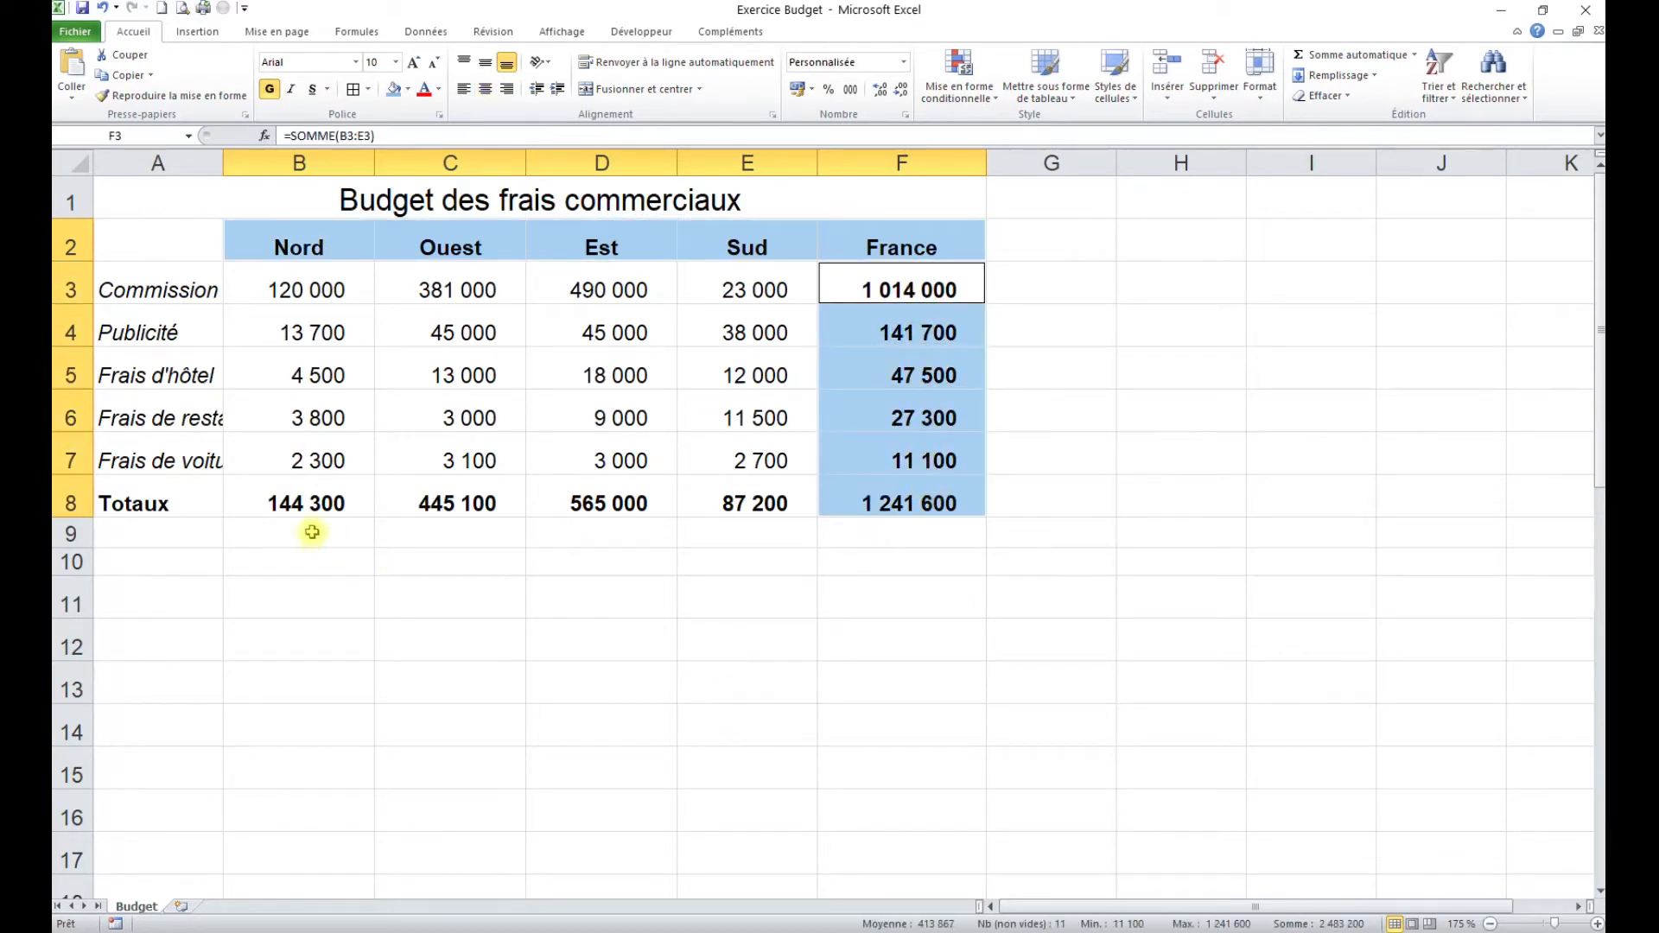
left_click_drag(288, 506, 730, 504)
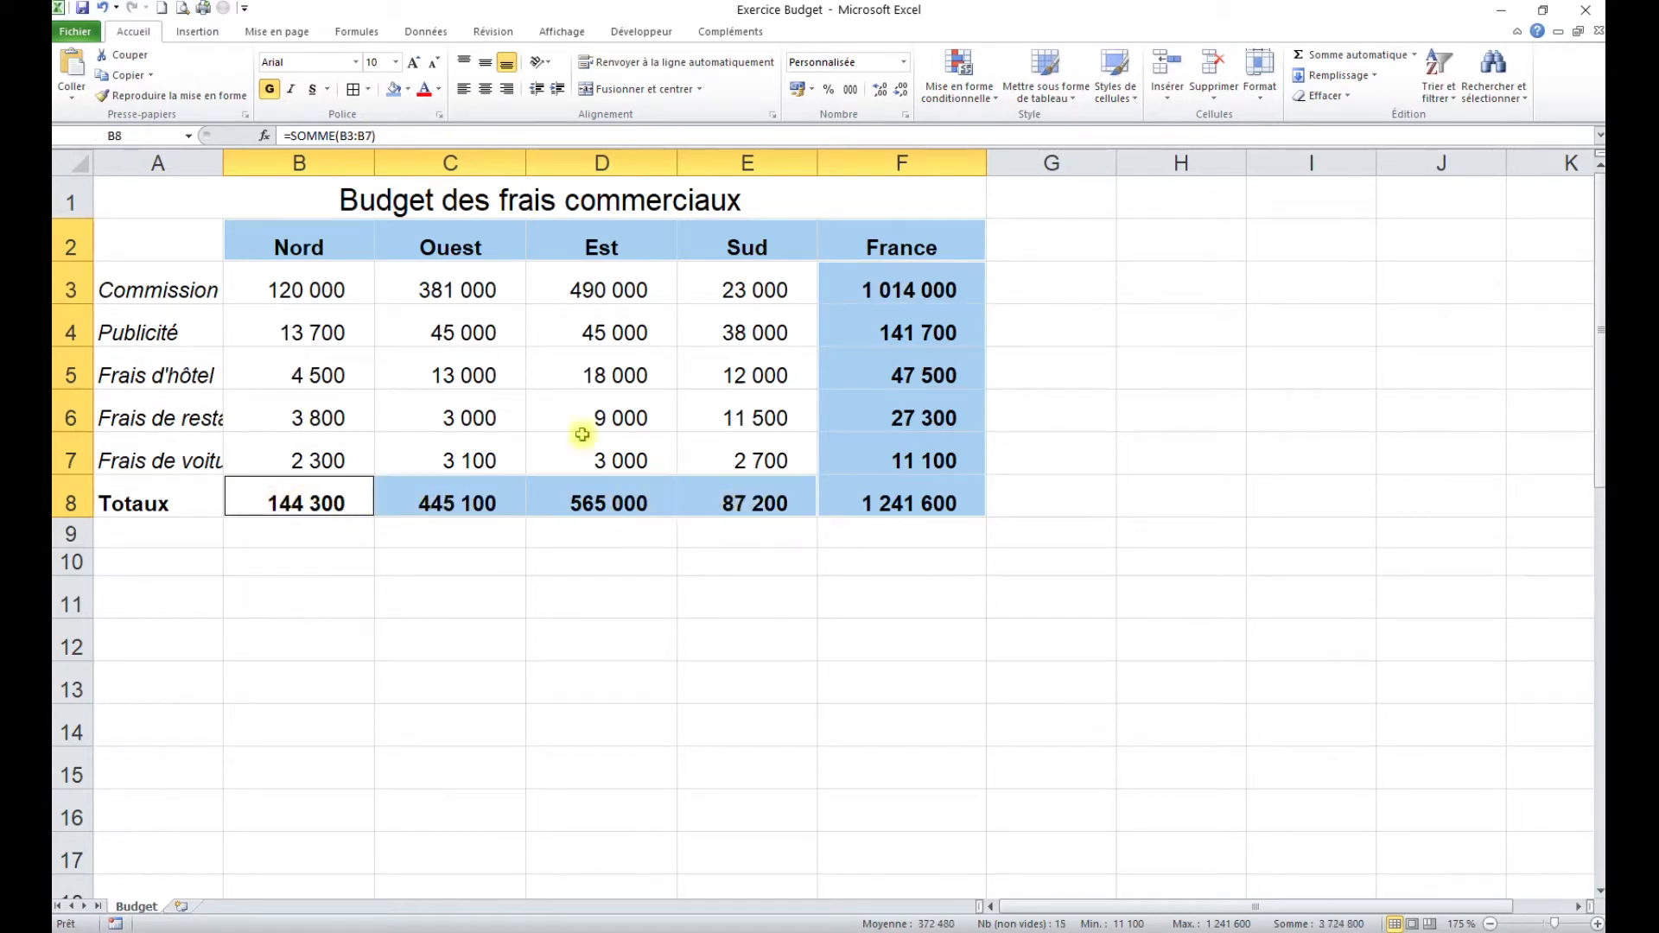
left_click(408, 89)
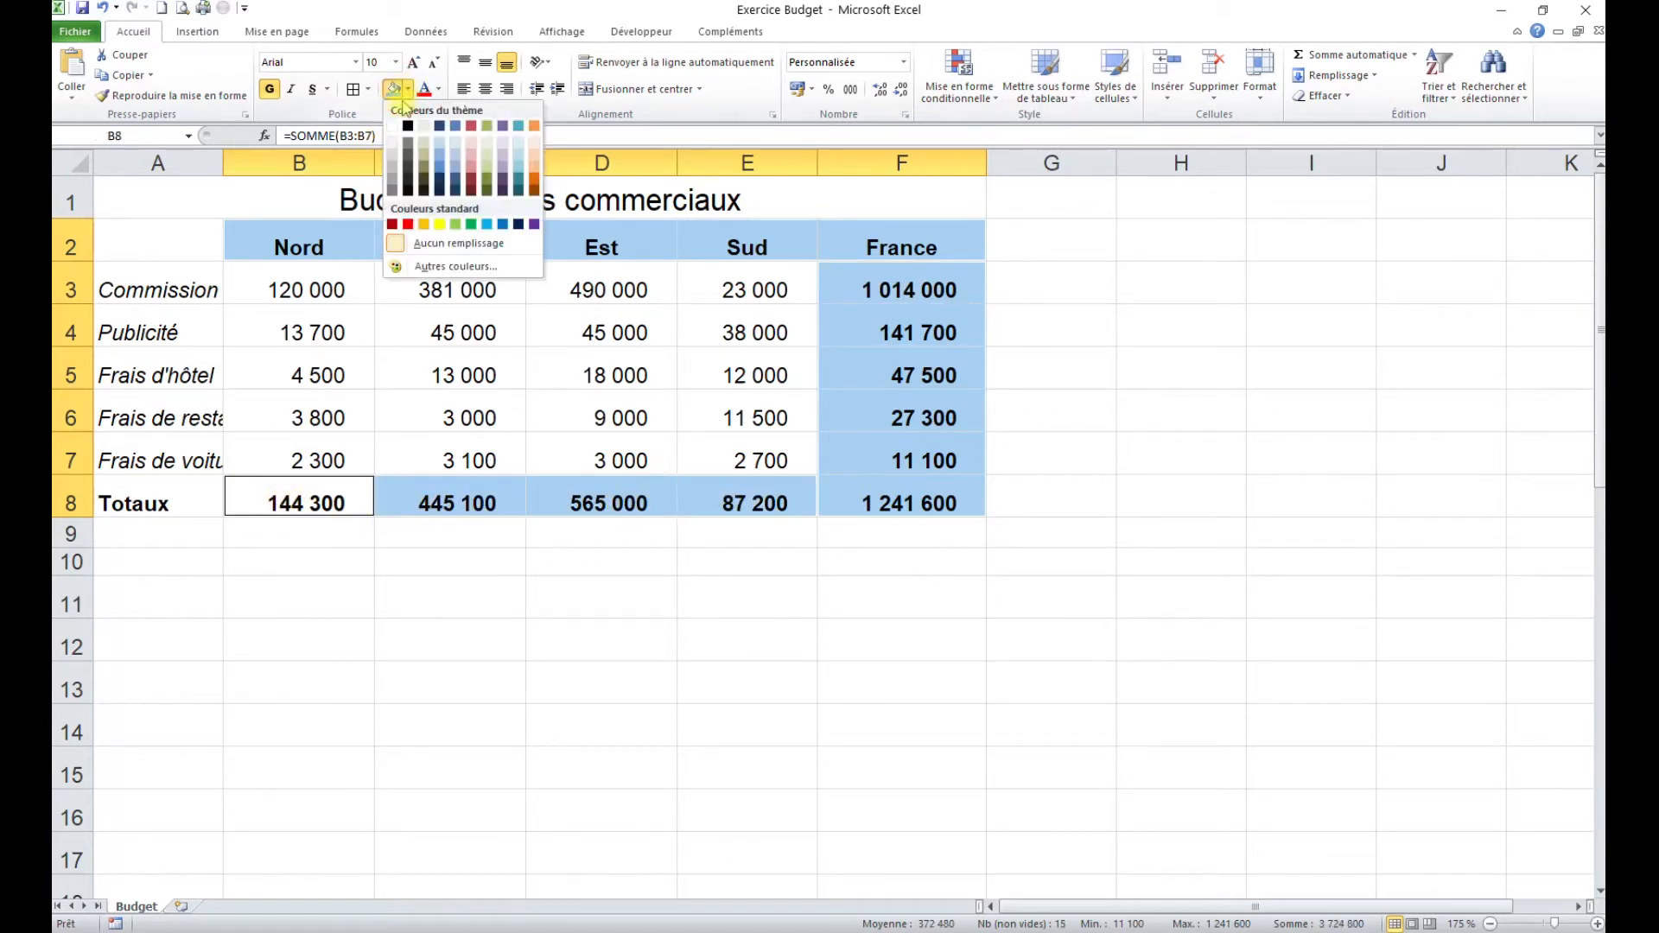
left_click(393, 145)
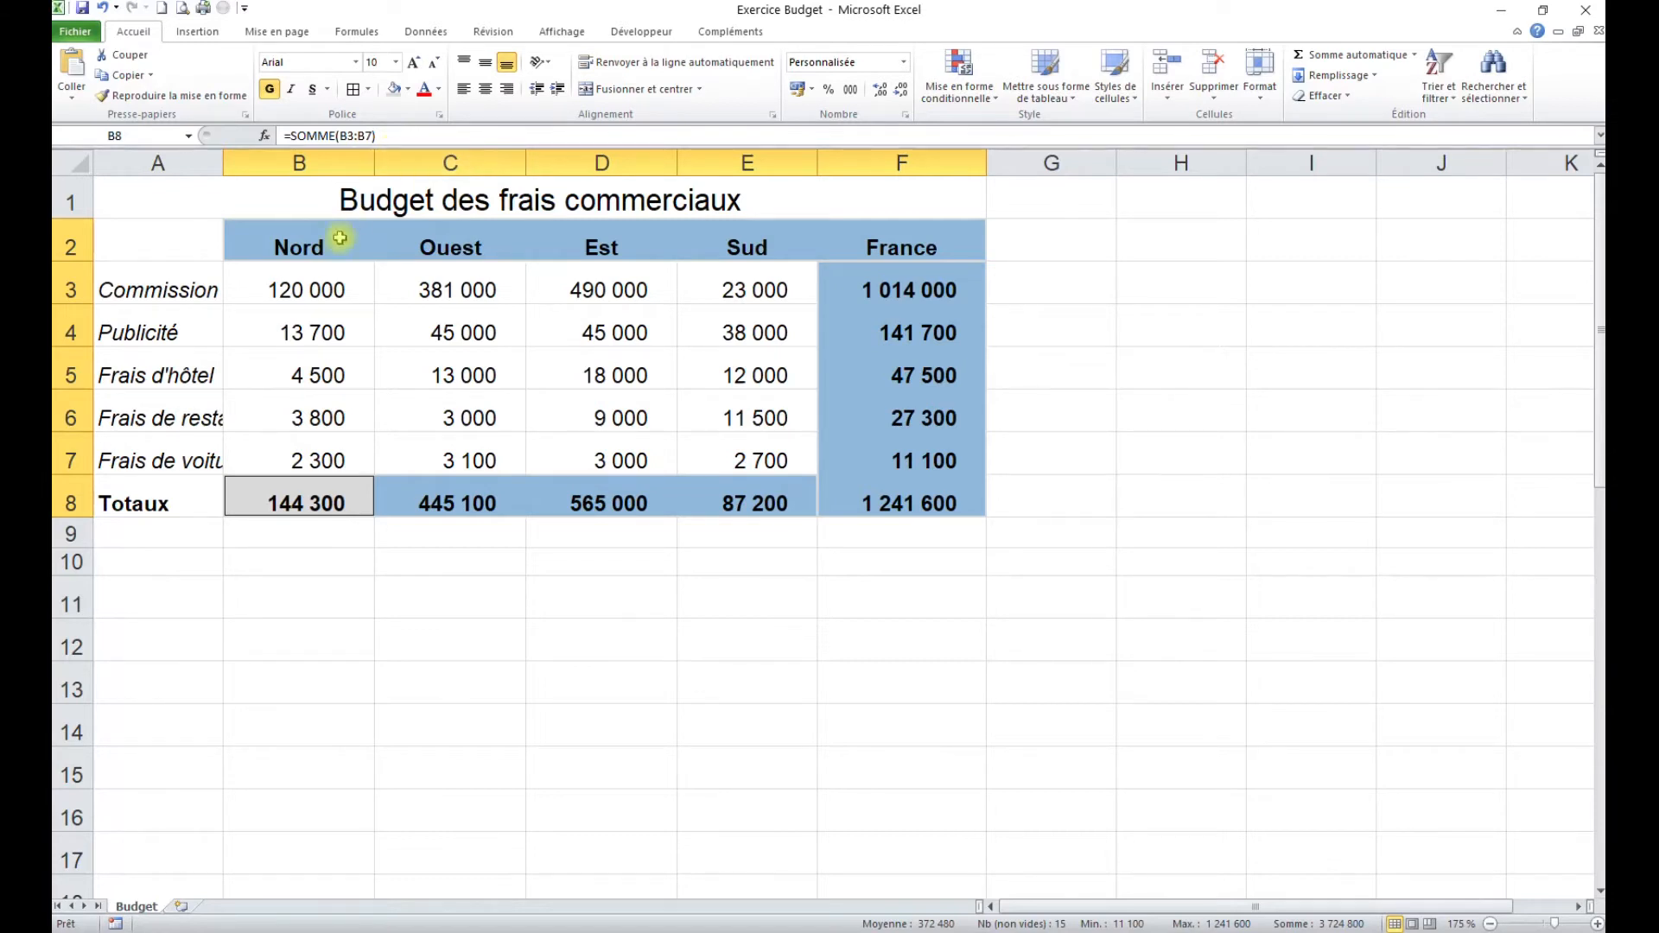
left_click(355, 402)
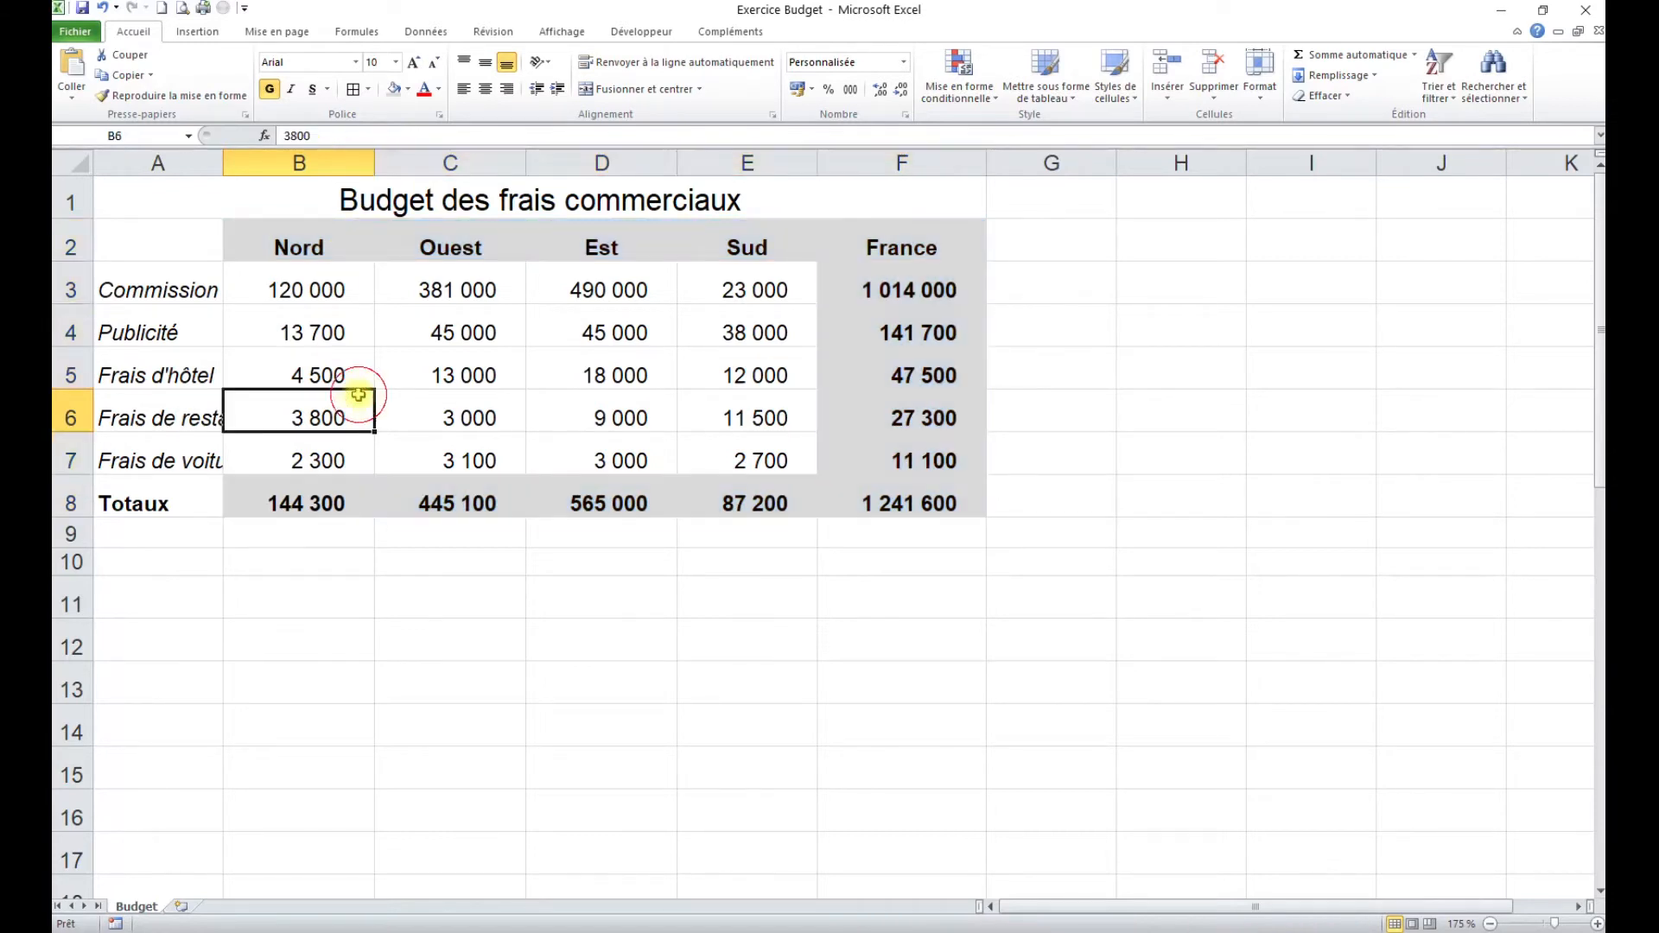
Step: Set the width of column A to 16
left_click(160, 162)
right_click(160, 161)
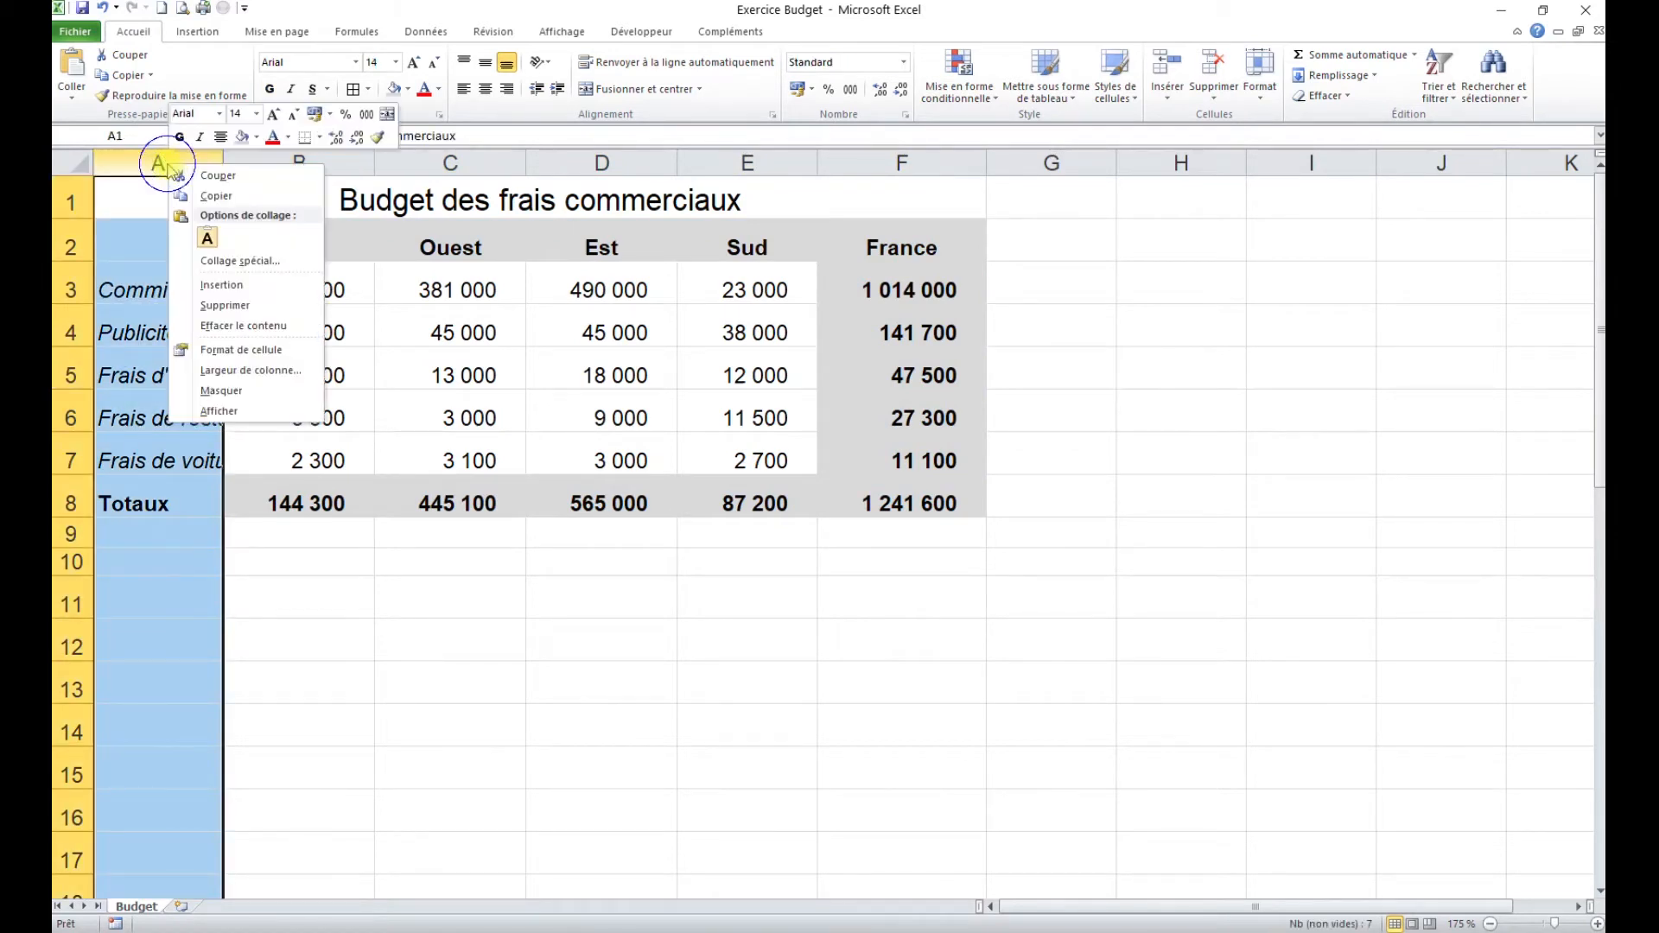
left_click(249, 371)
type("16")
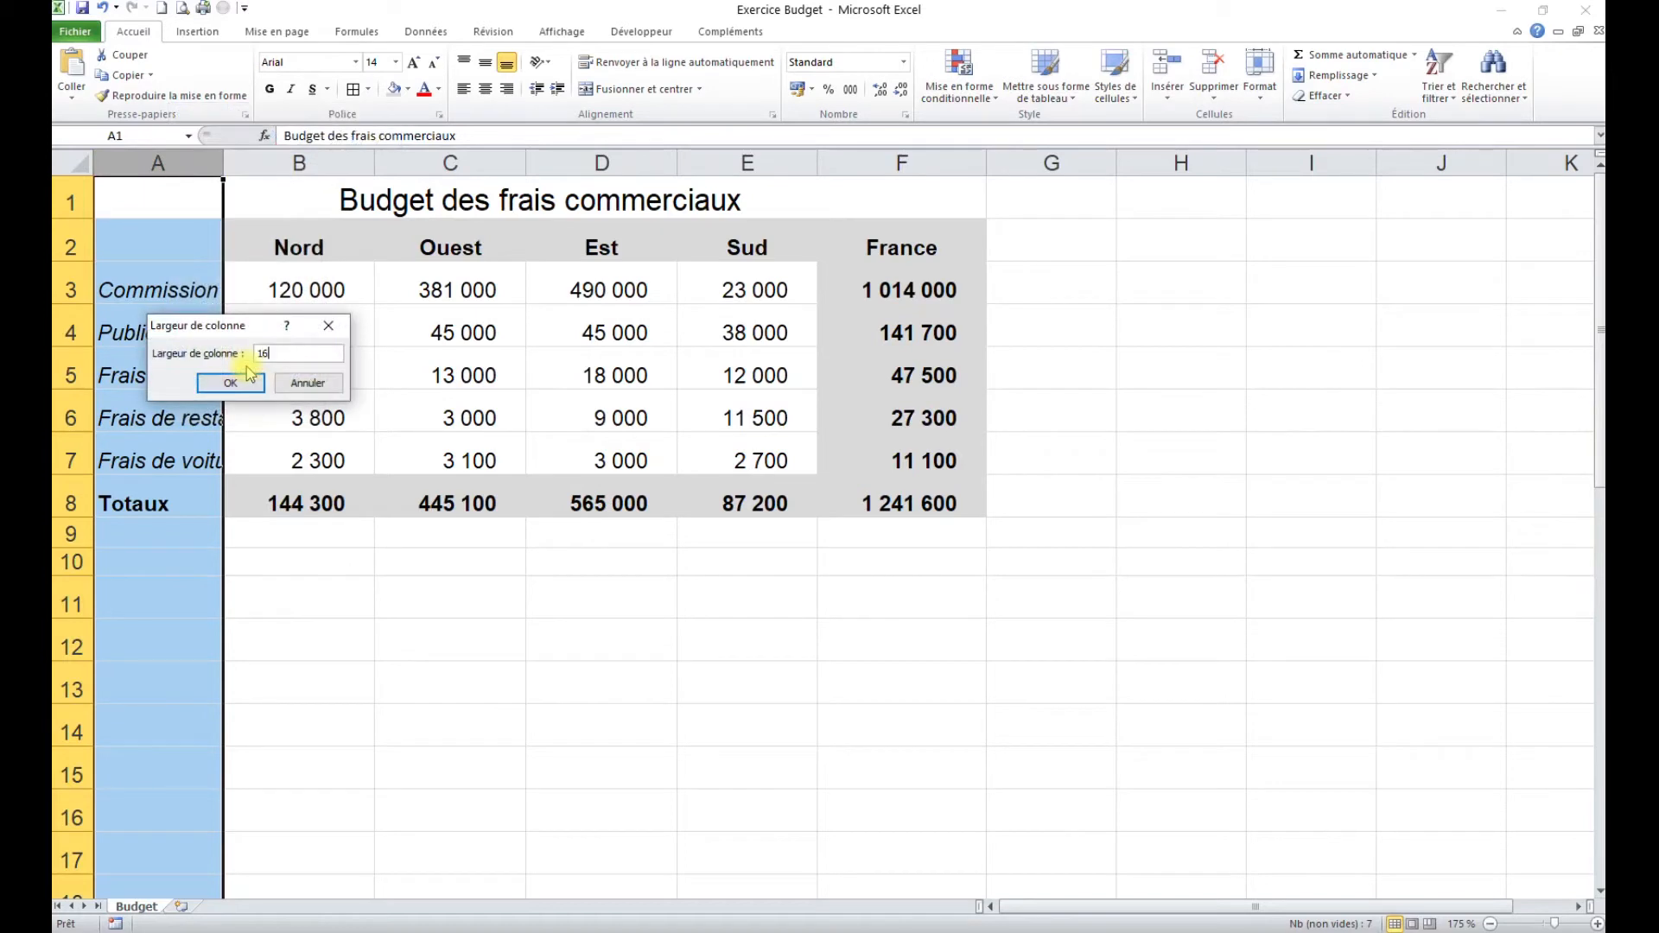
left_click(247, 377)
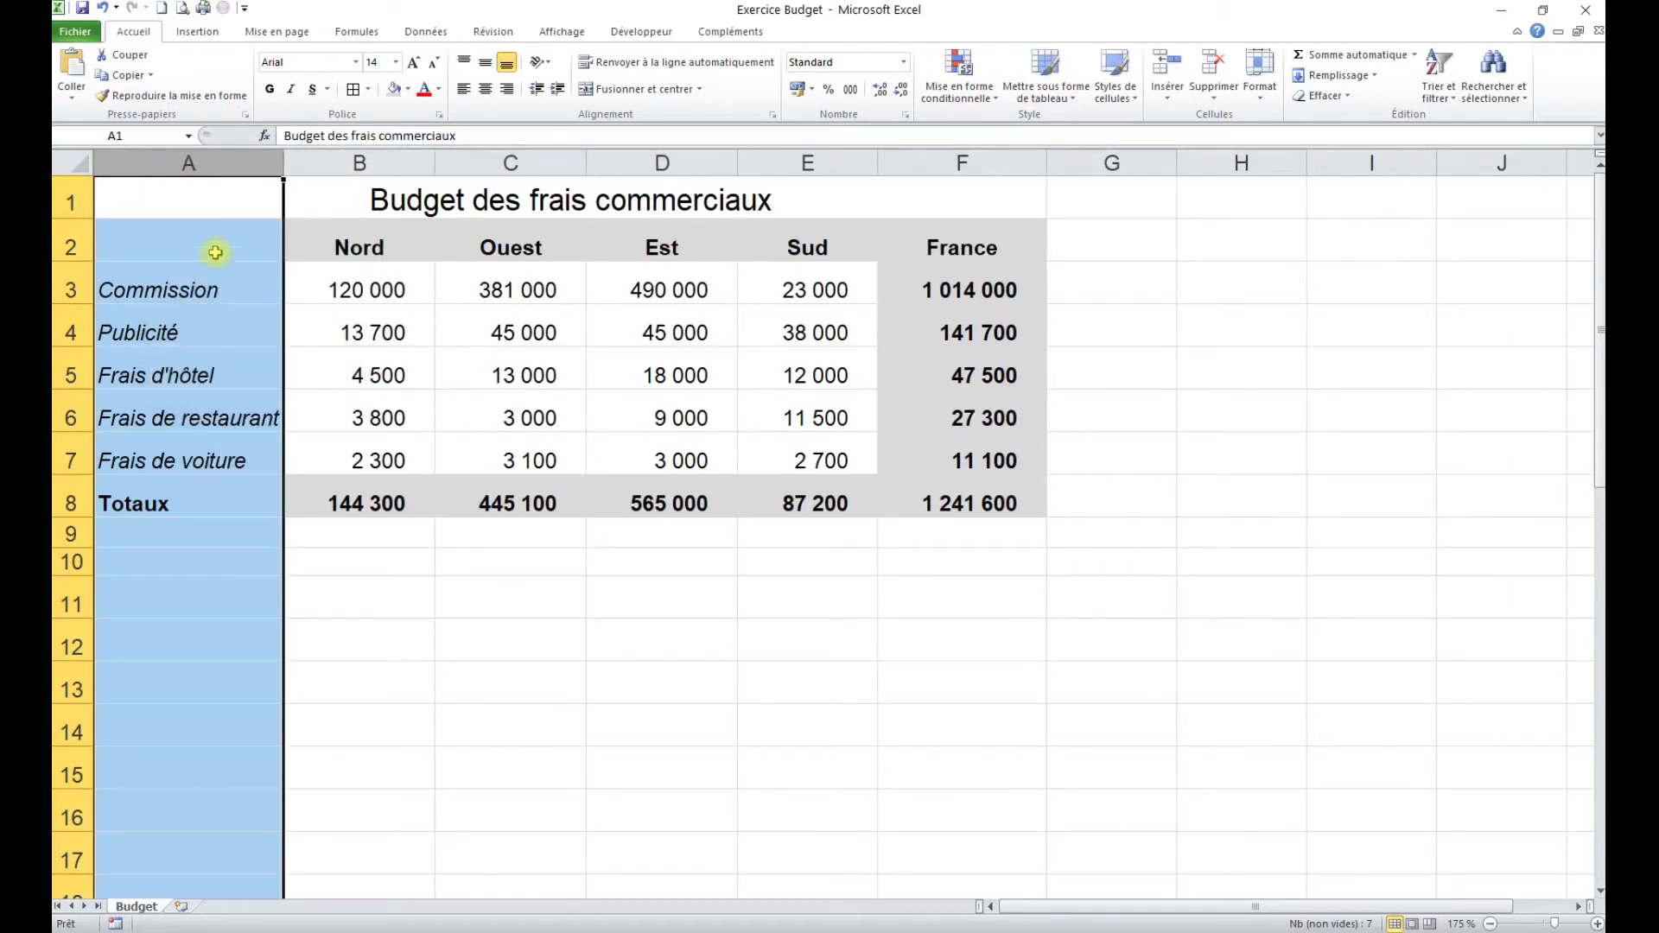
Step: Give columns B to F one uniform column width
left_click_drag(354, 162, 960, 161)
right_click(962, 162)
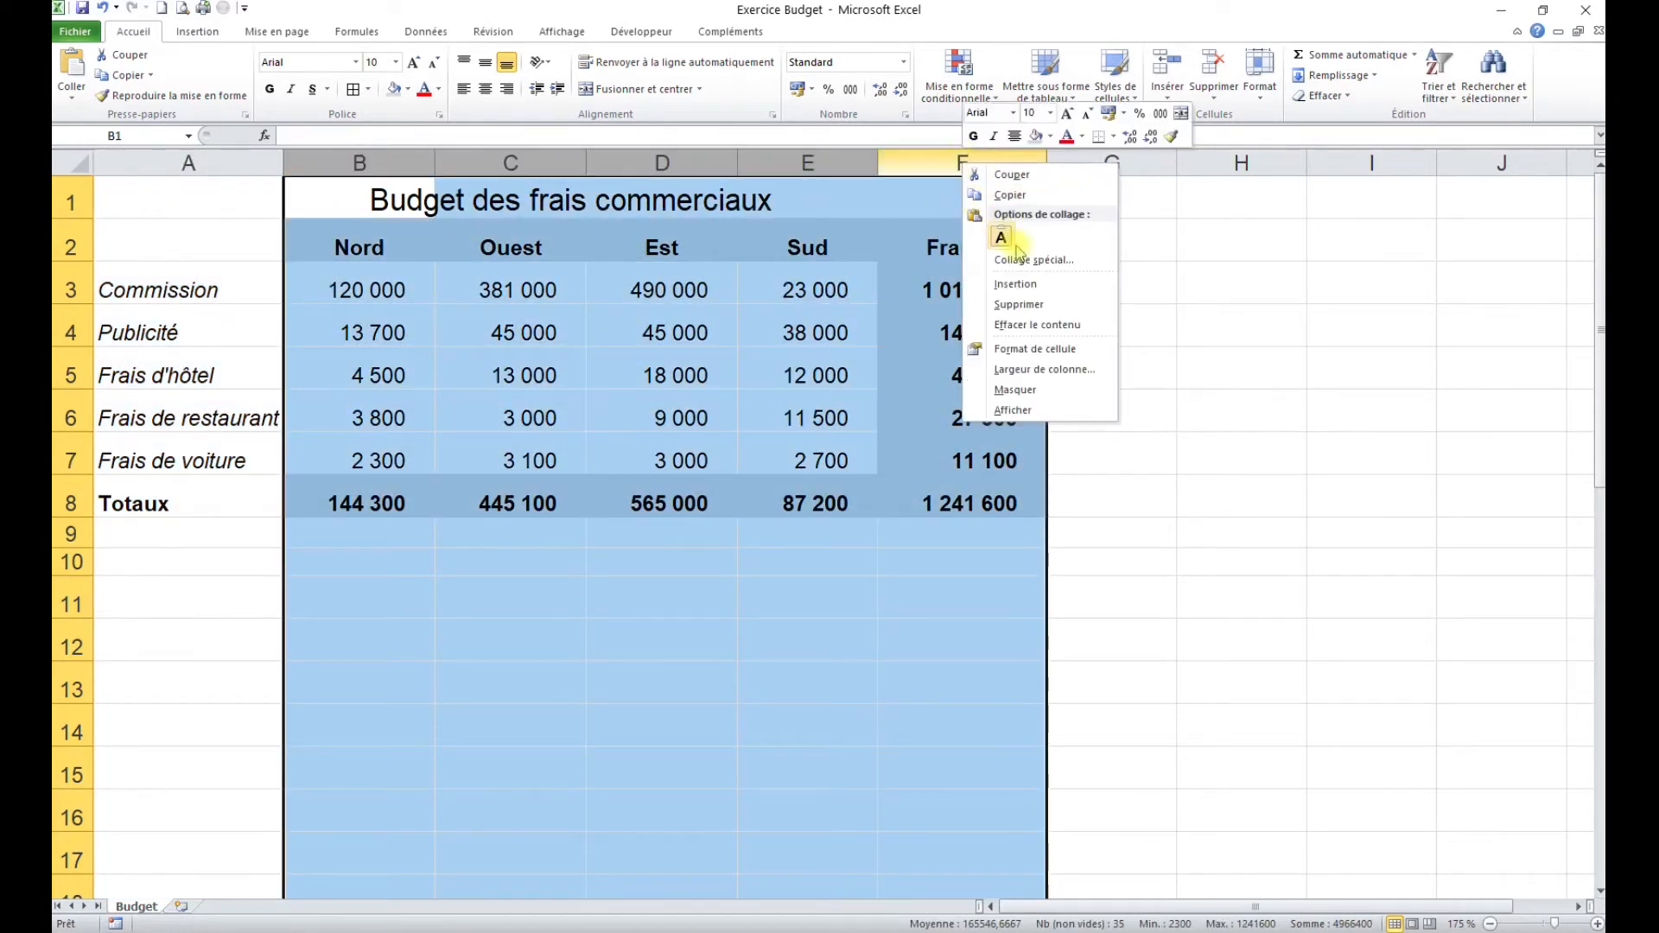
left_click(1040, 370)
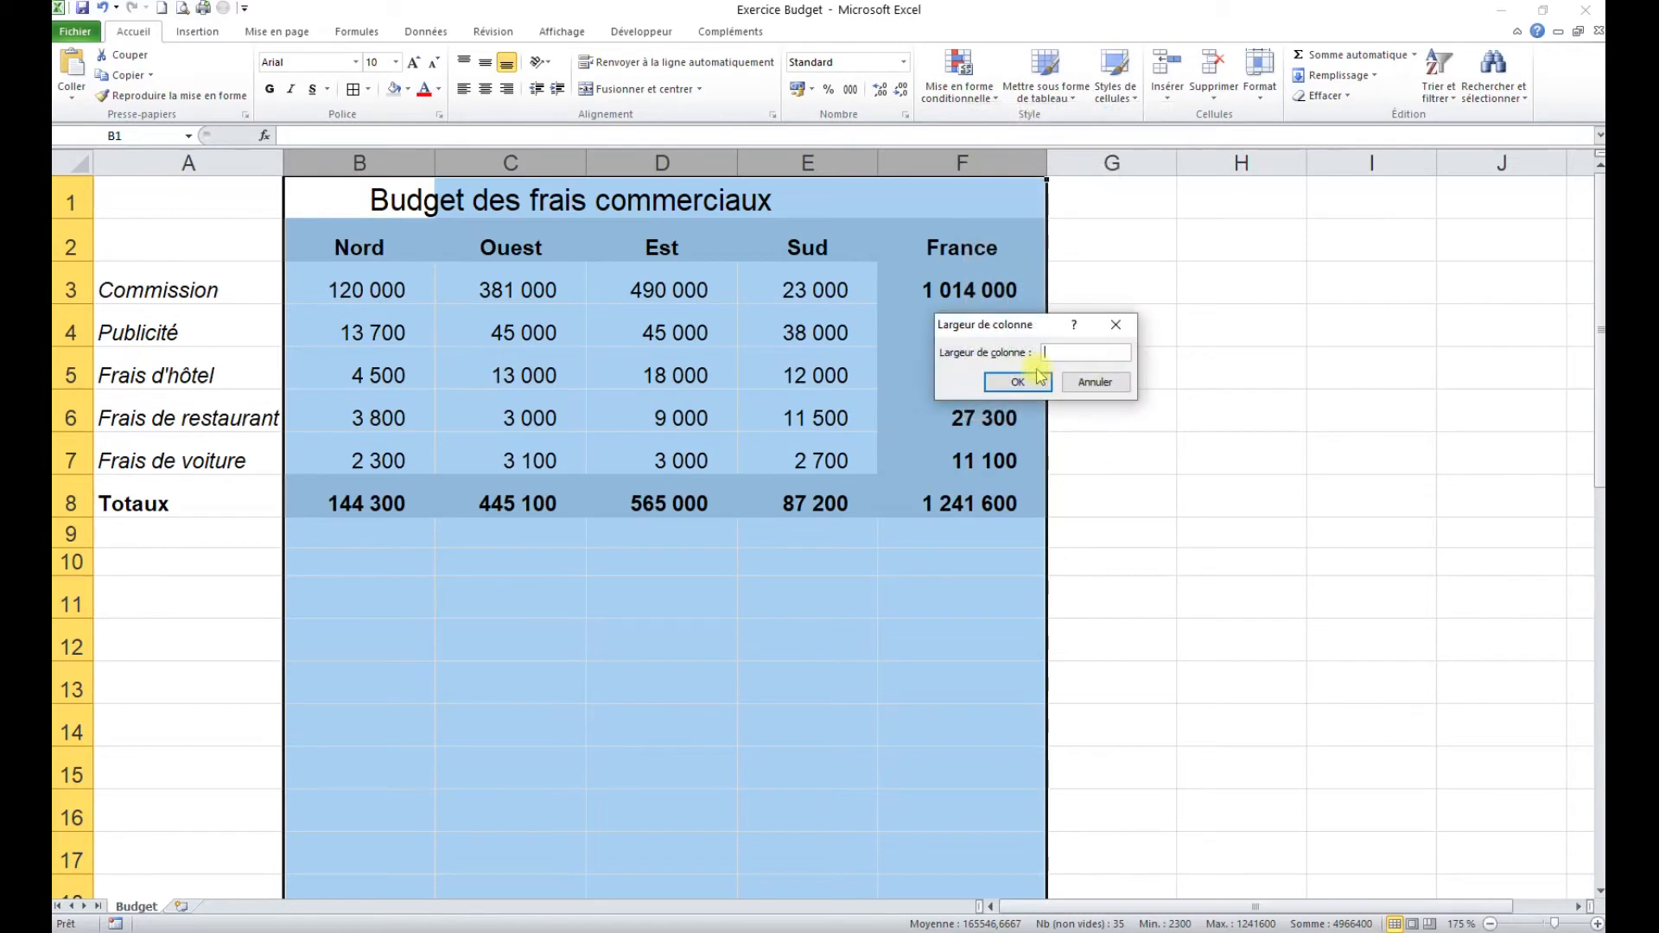
left_click(1038, 374)
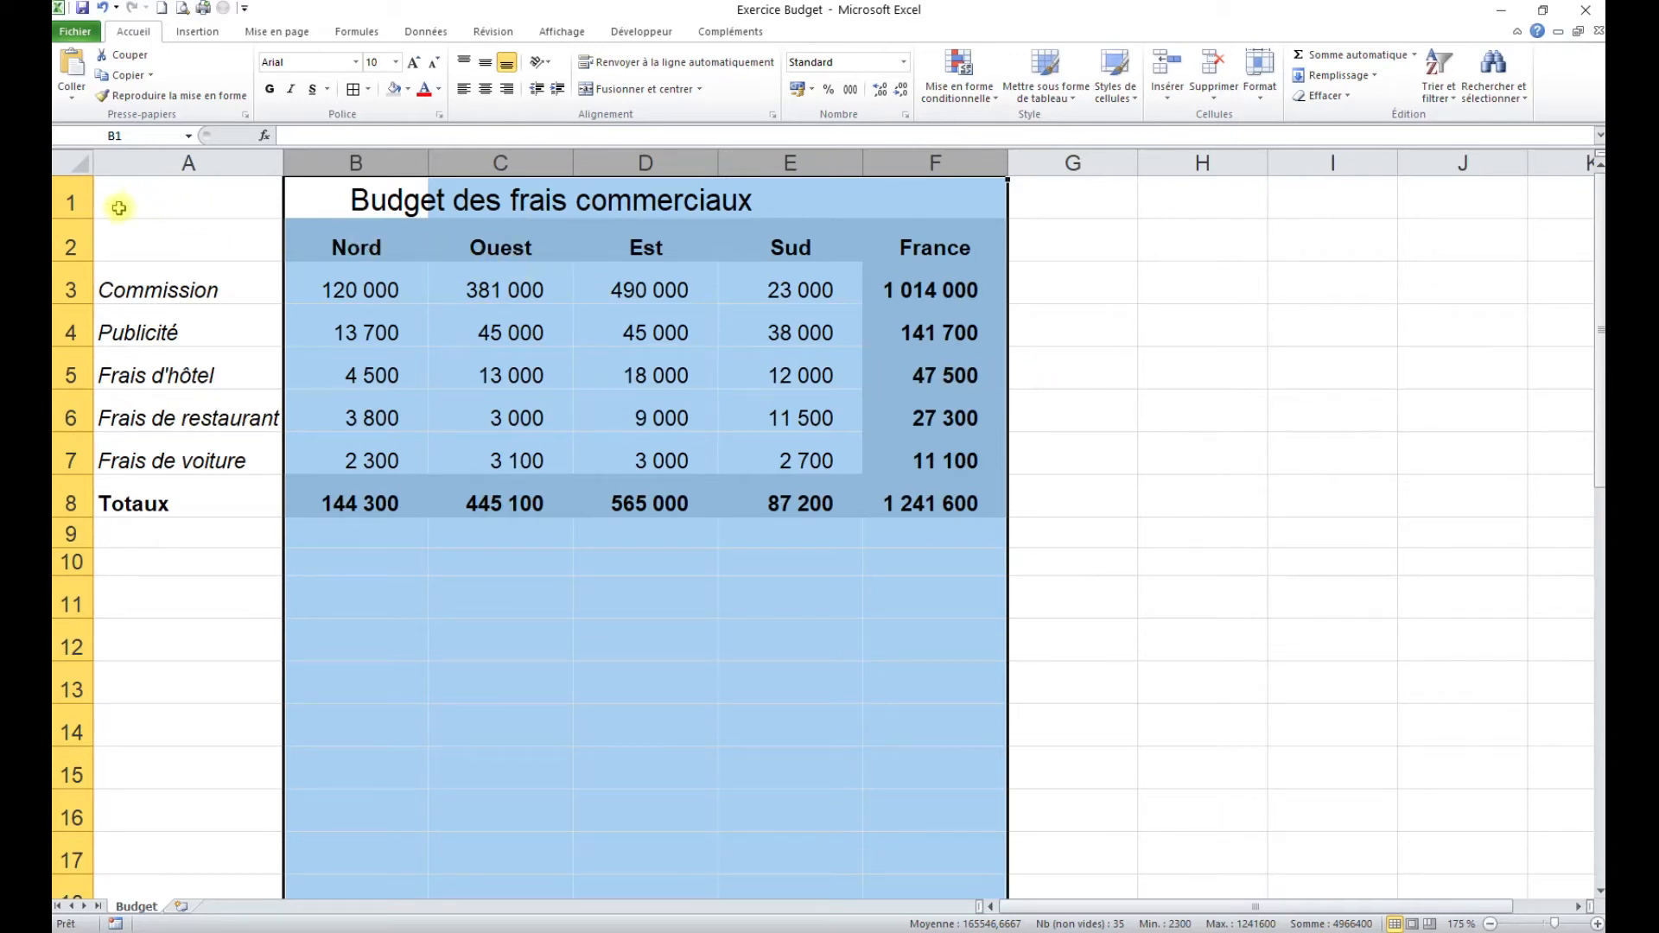
Step: Set the height of title row 1 to 25
left_click(68, 200)
right_click(69, 200)
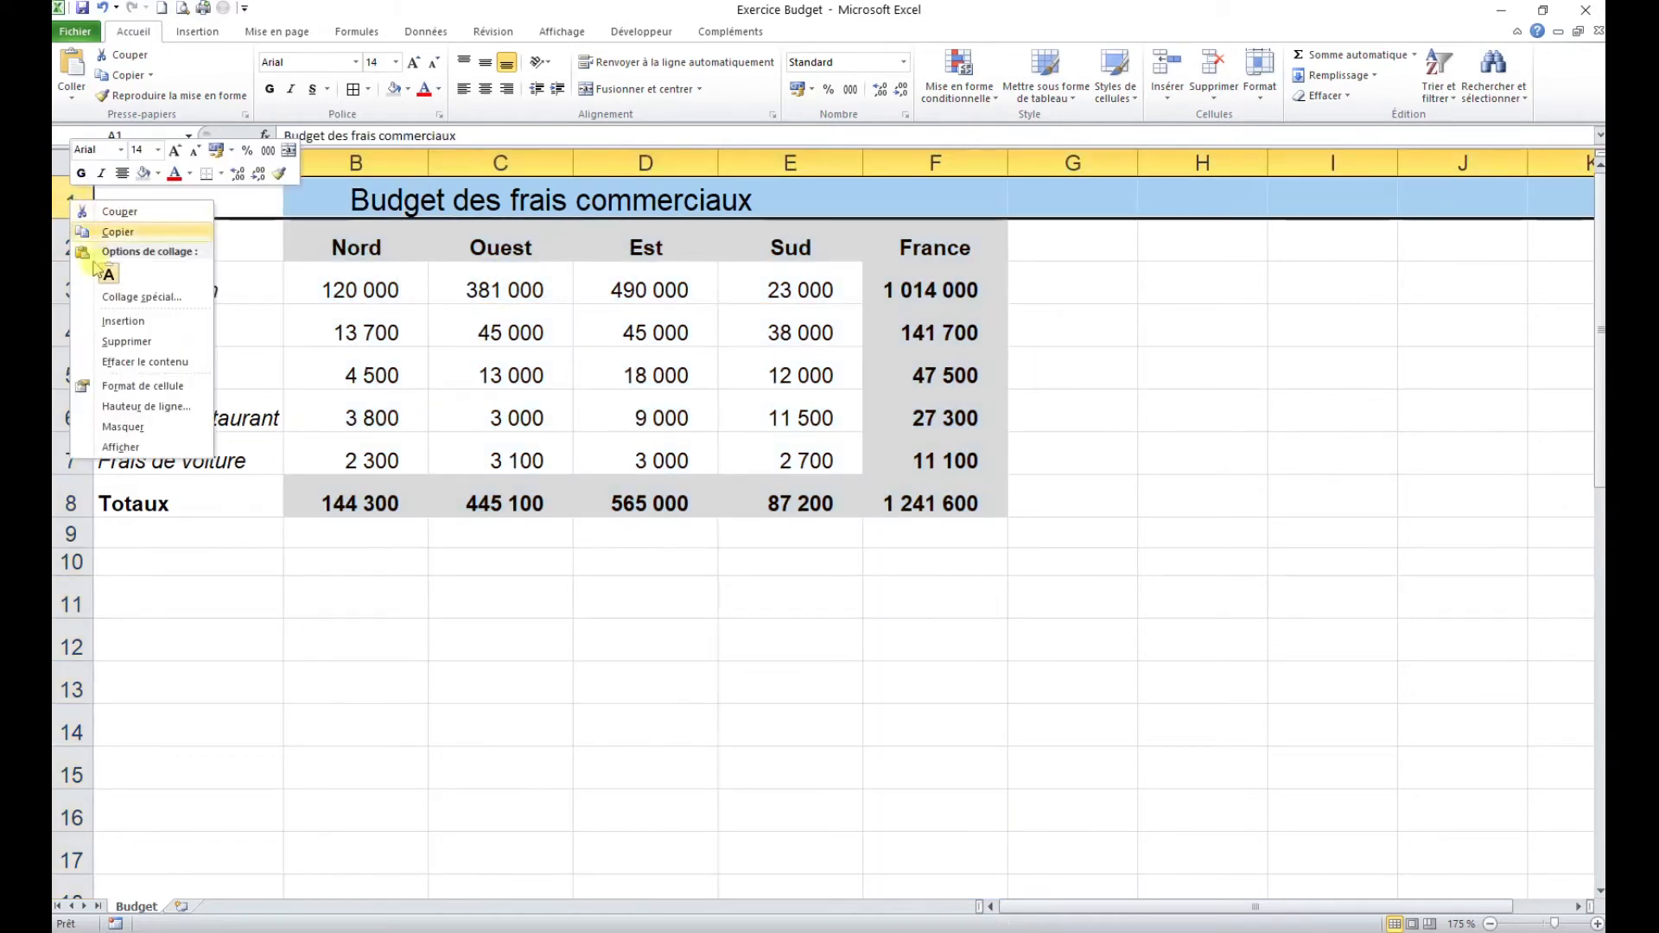
left_click(147, 407)
type("25")
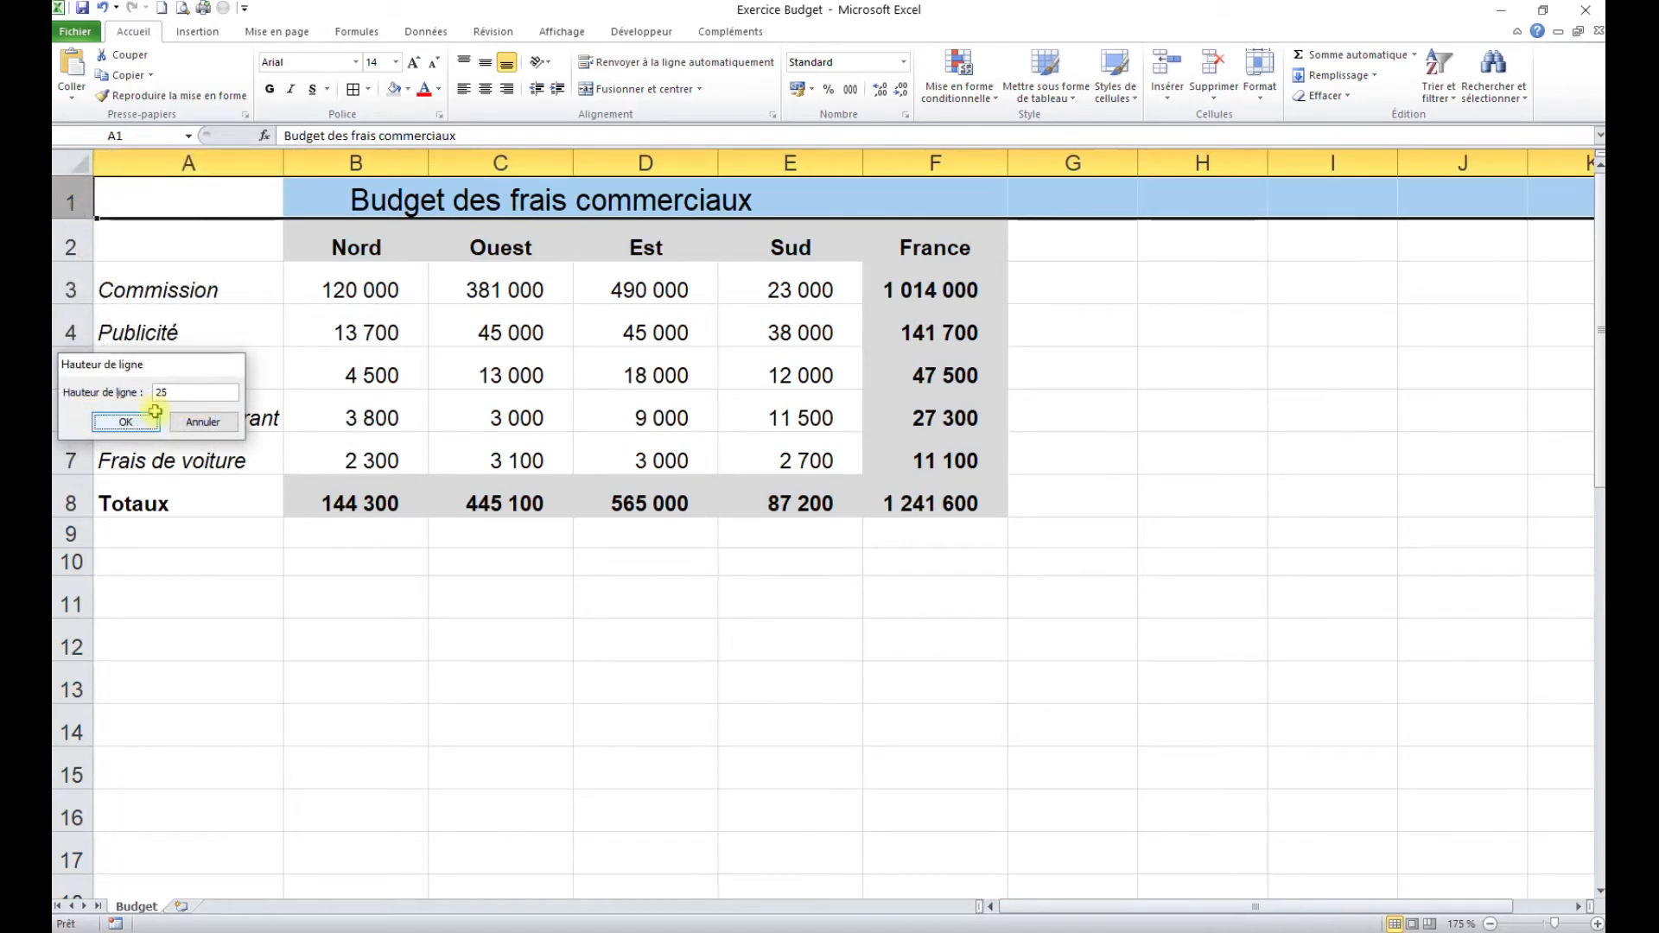
left_click(155, 412)
Step: Set the height of rows 2 to 8 to 20
left_click_drag(74, 260, 112, 494)
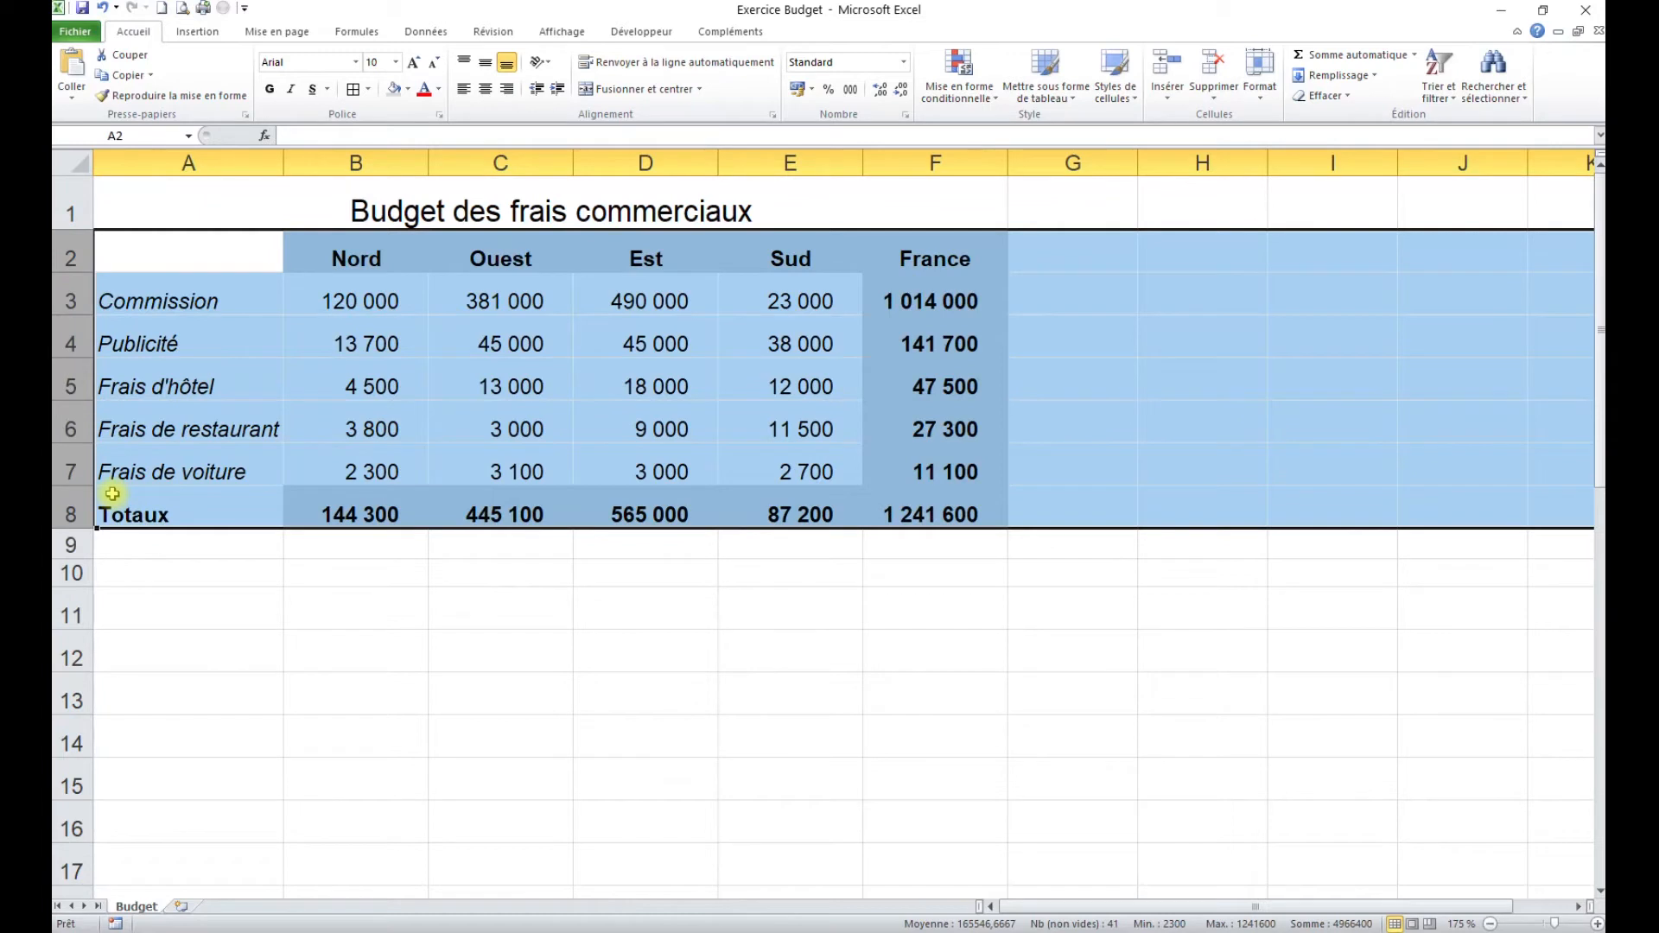
right_click(123, 414)
left_click(220, 621)
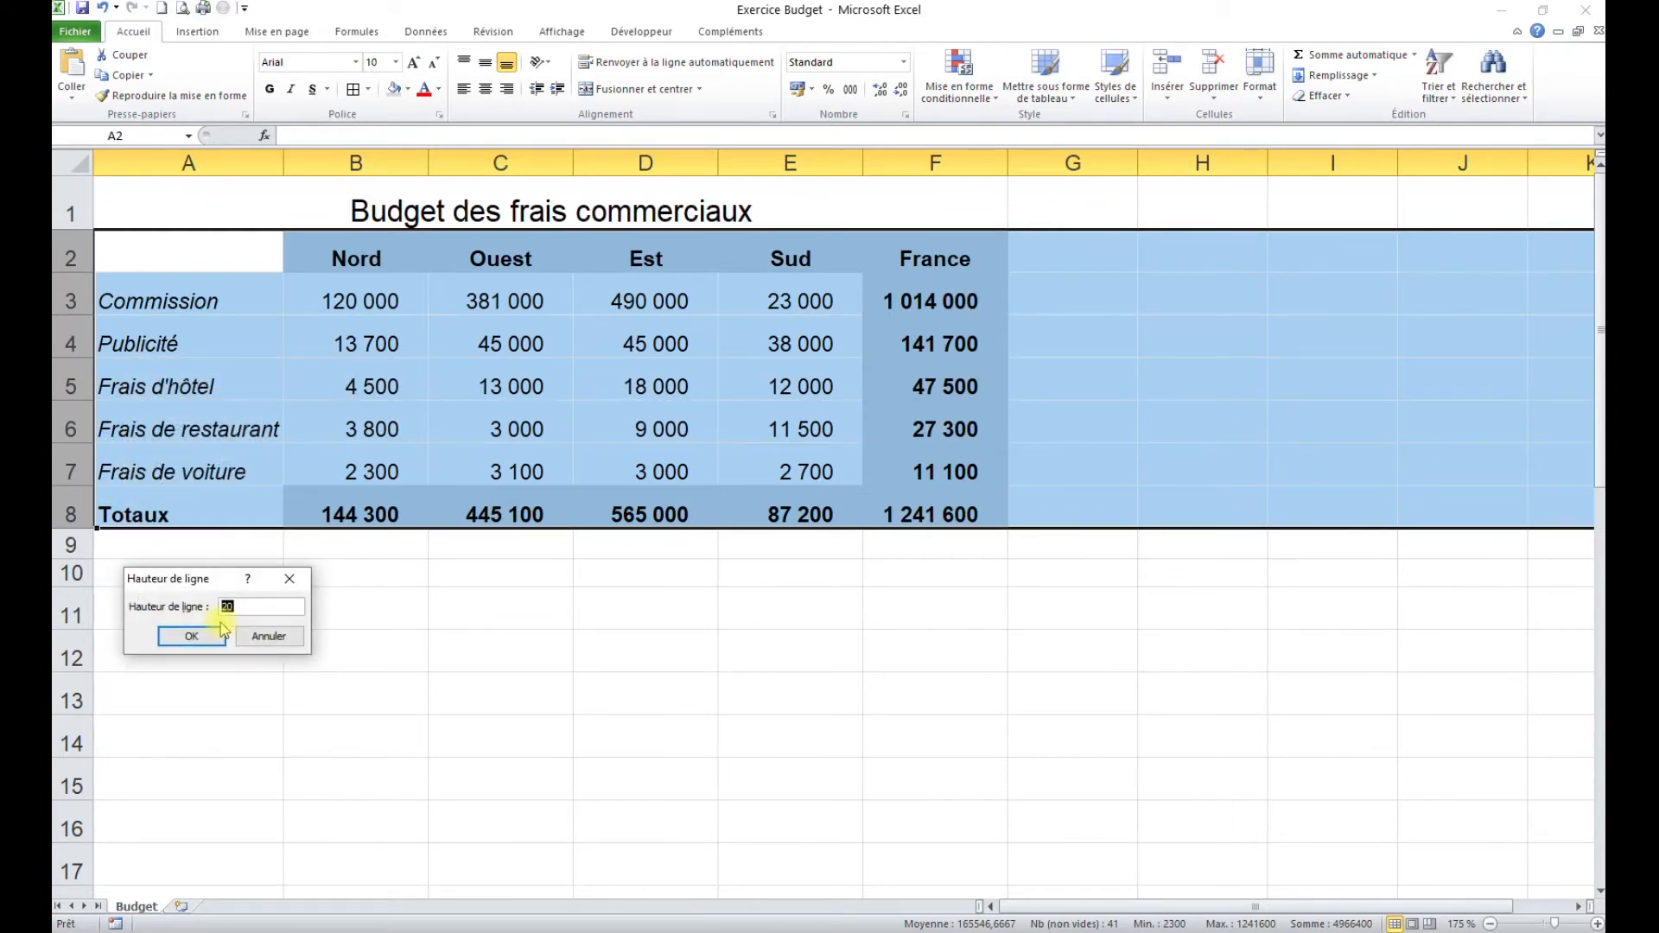
left_click(223, 635)
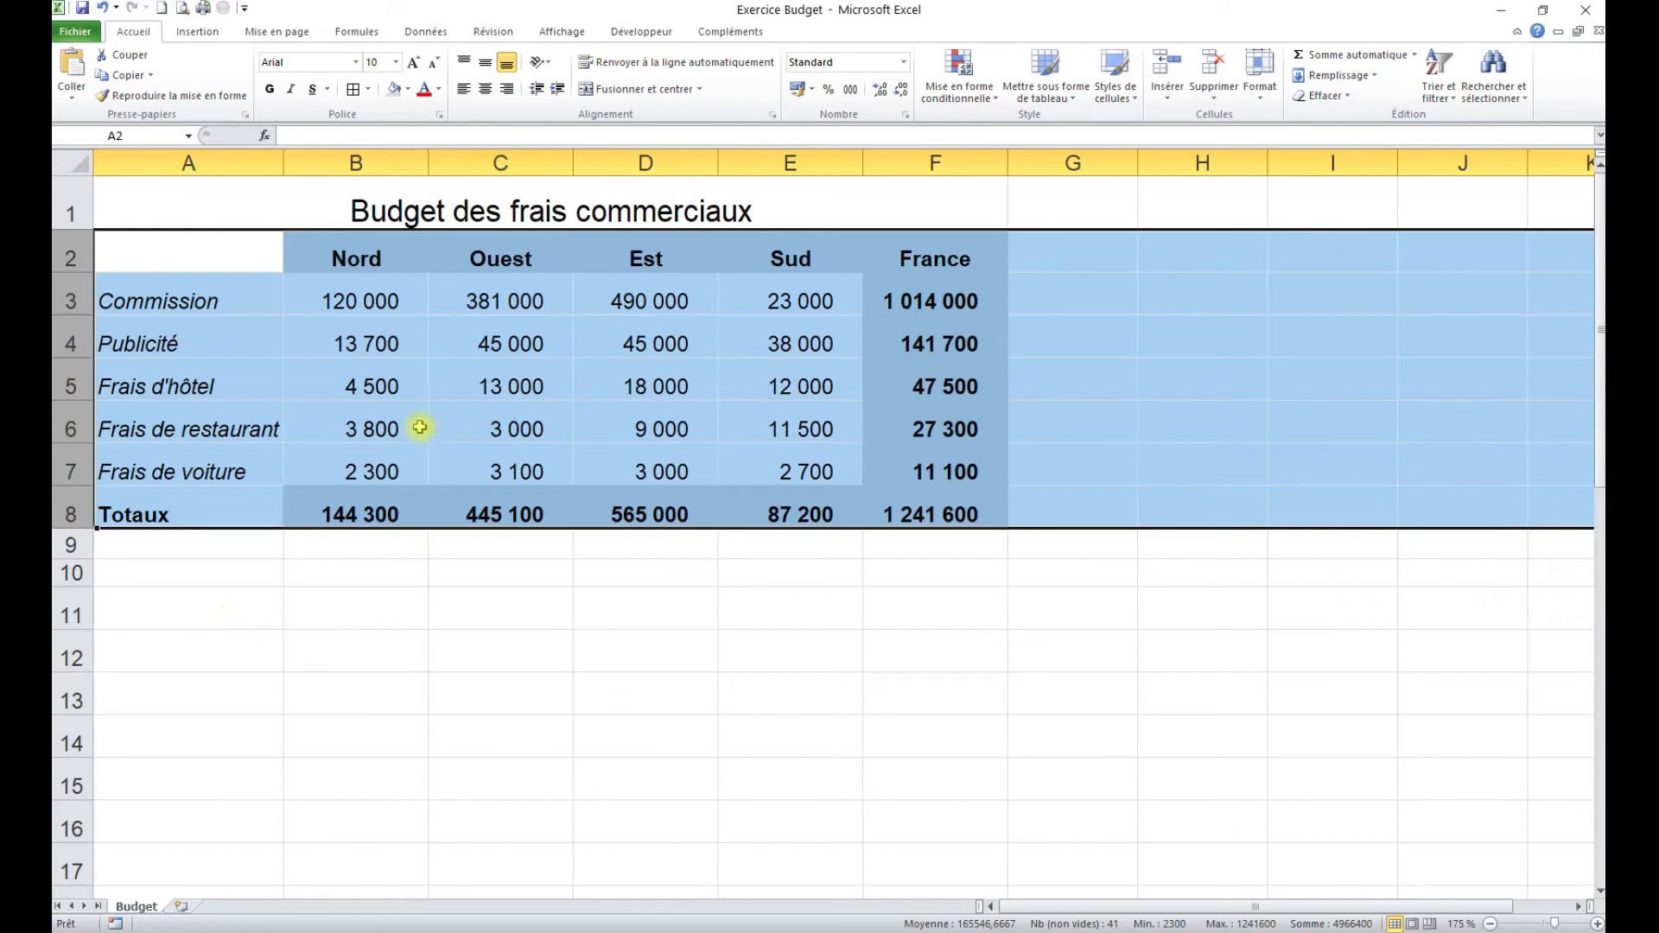
left_click(419, 426)
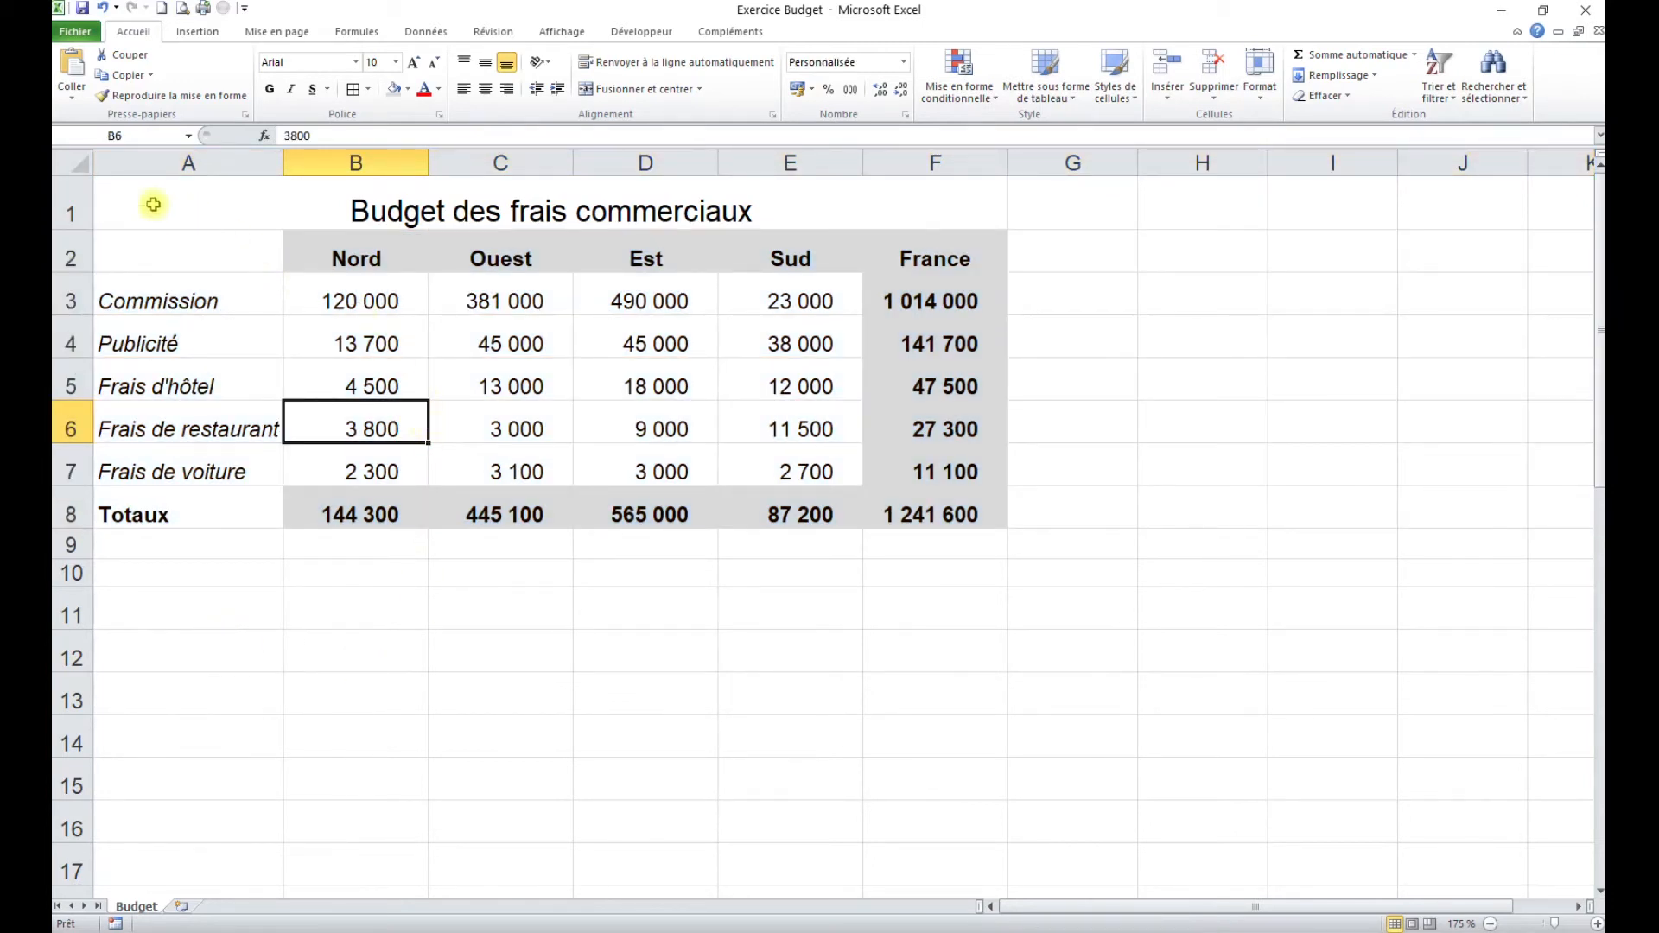
Step: Try selecting the table A1:F8 from its corners and from inside cell C5, and the entire sheet from empty cell D11
left_click_drag(148, 204, 949, 513)
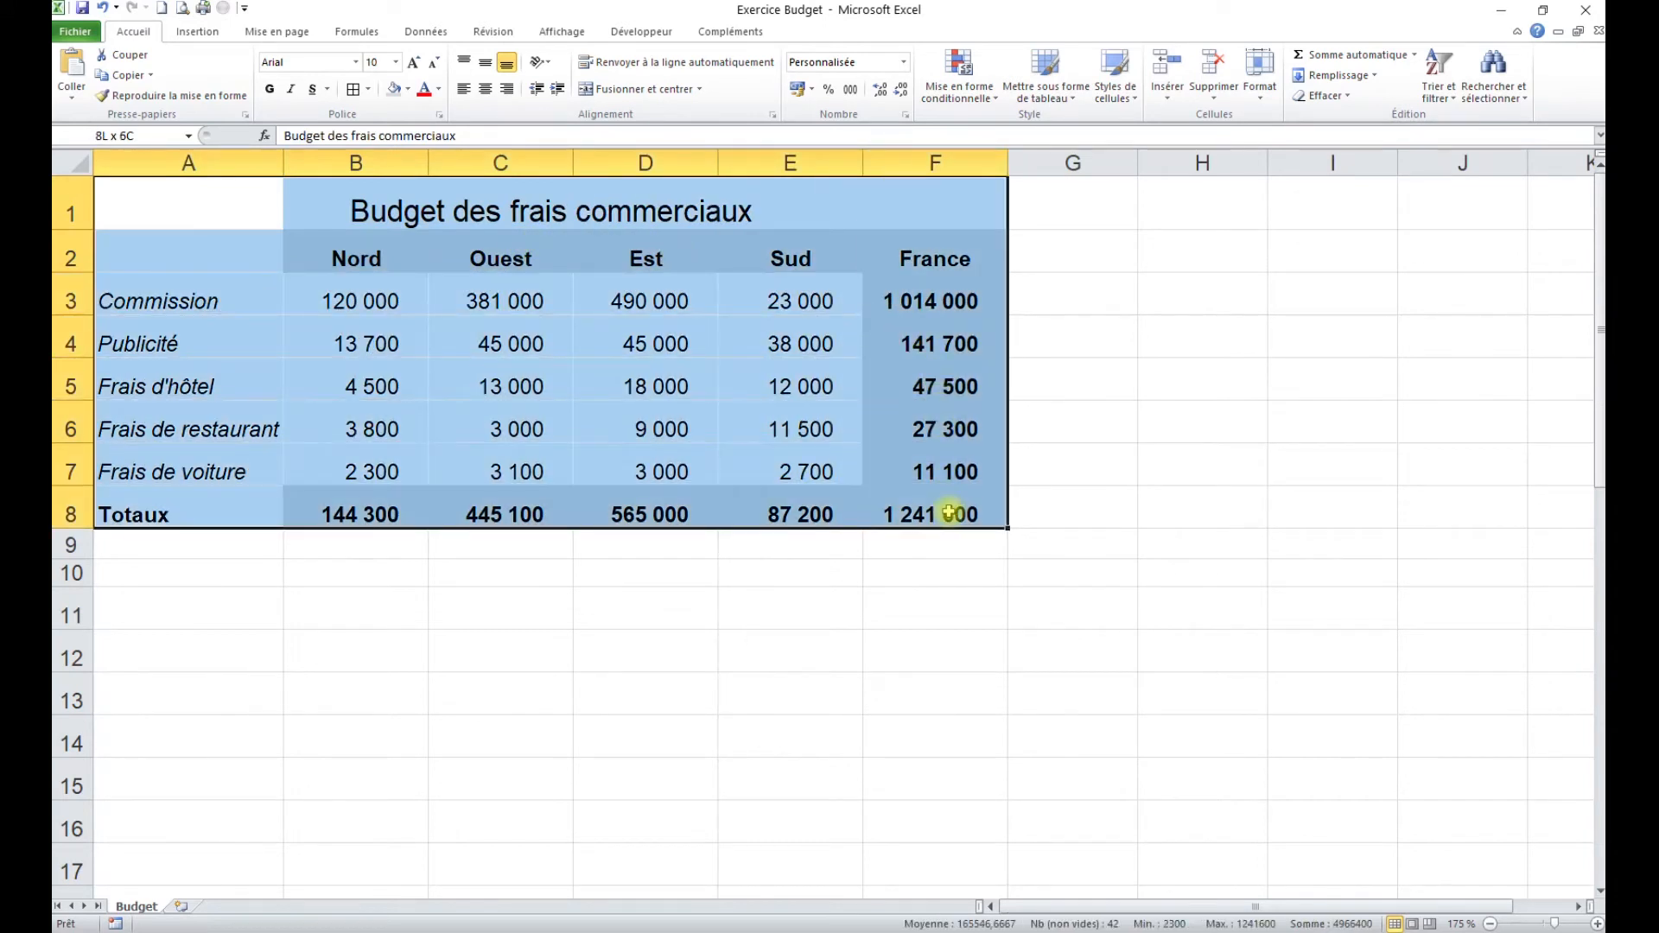
left_click(822, 603)
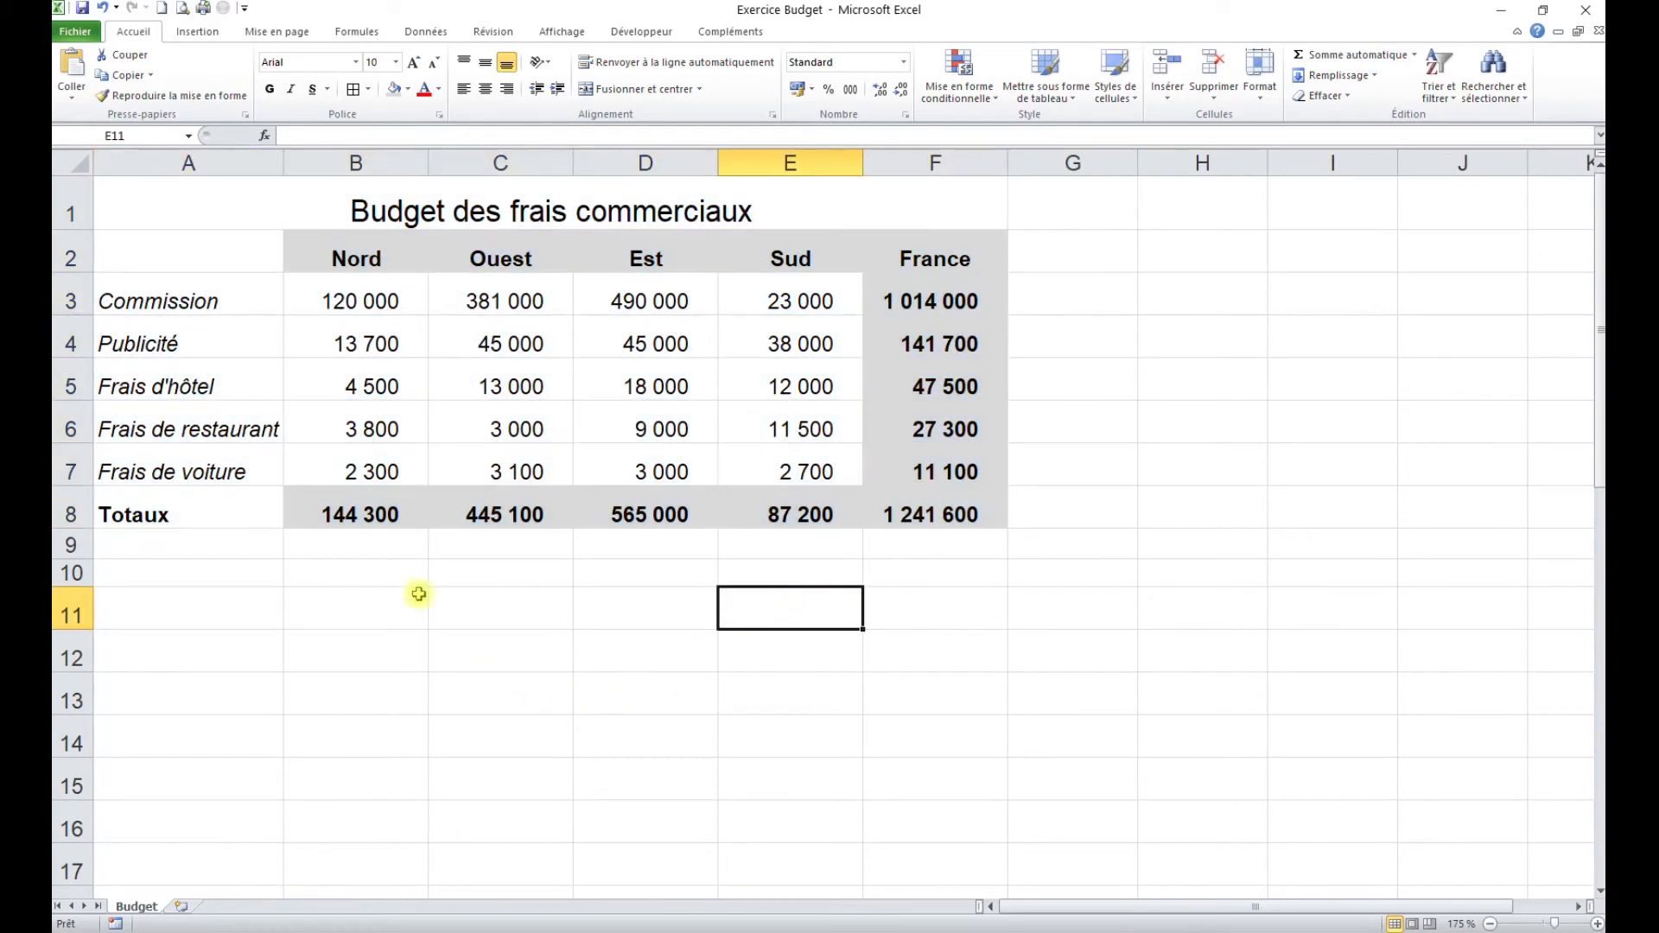
left_click(954, 517)
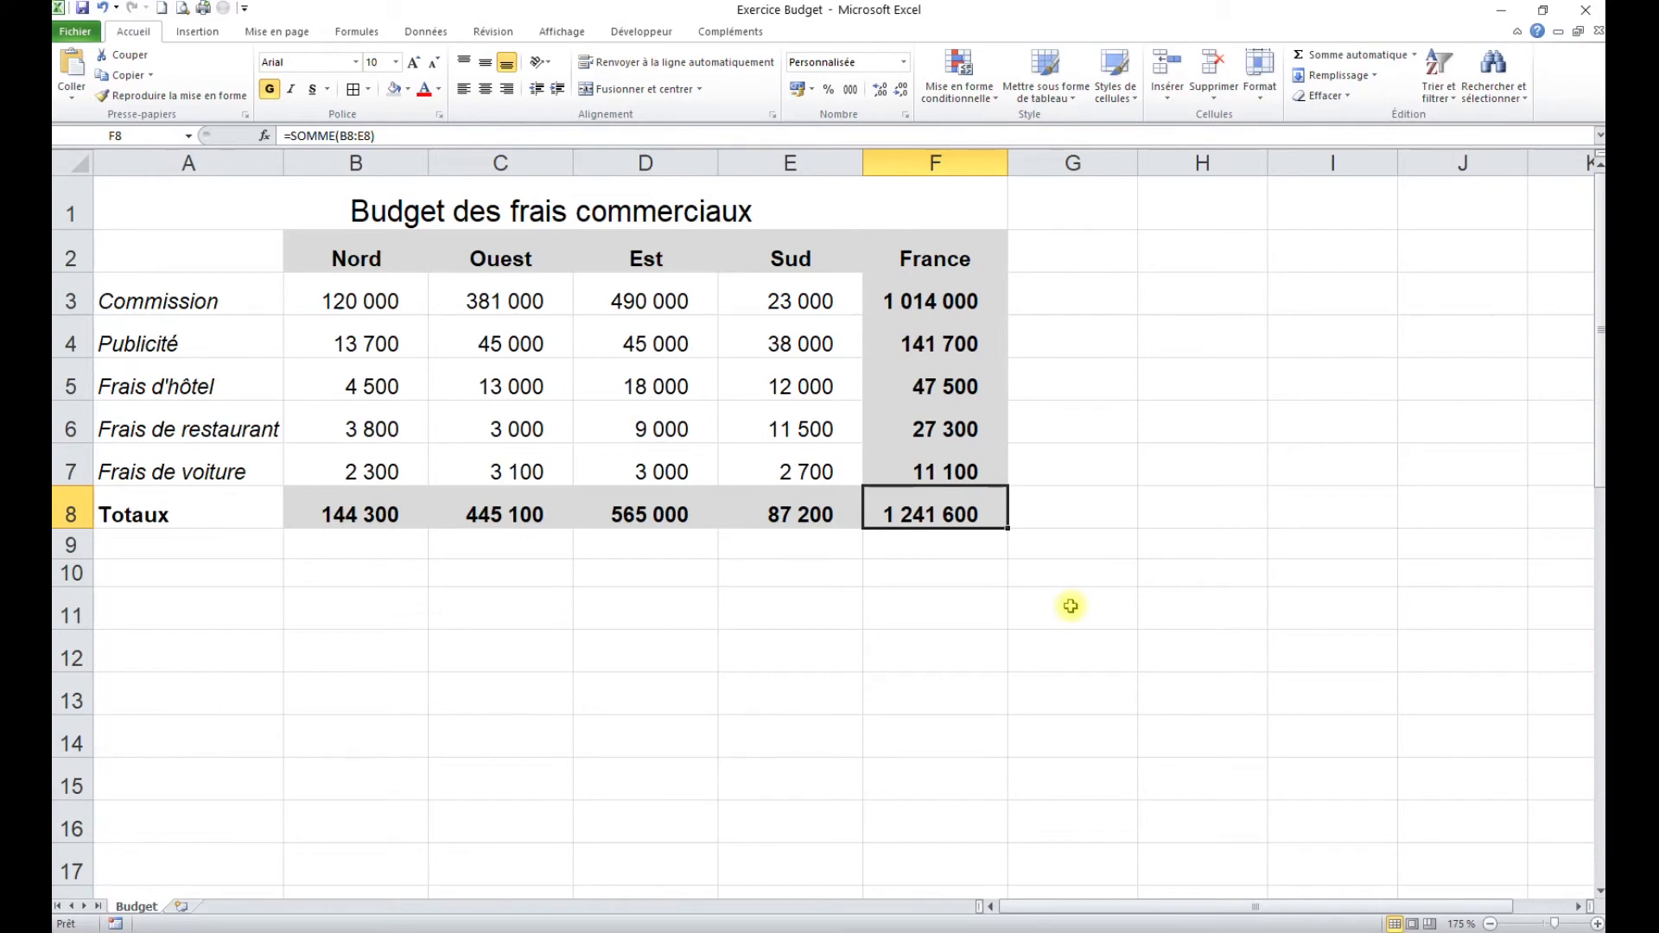
key("ctrl+shift+Home")
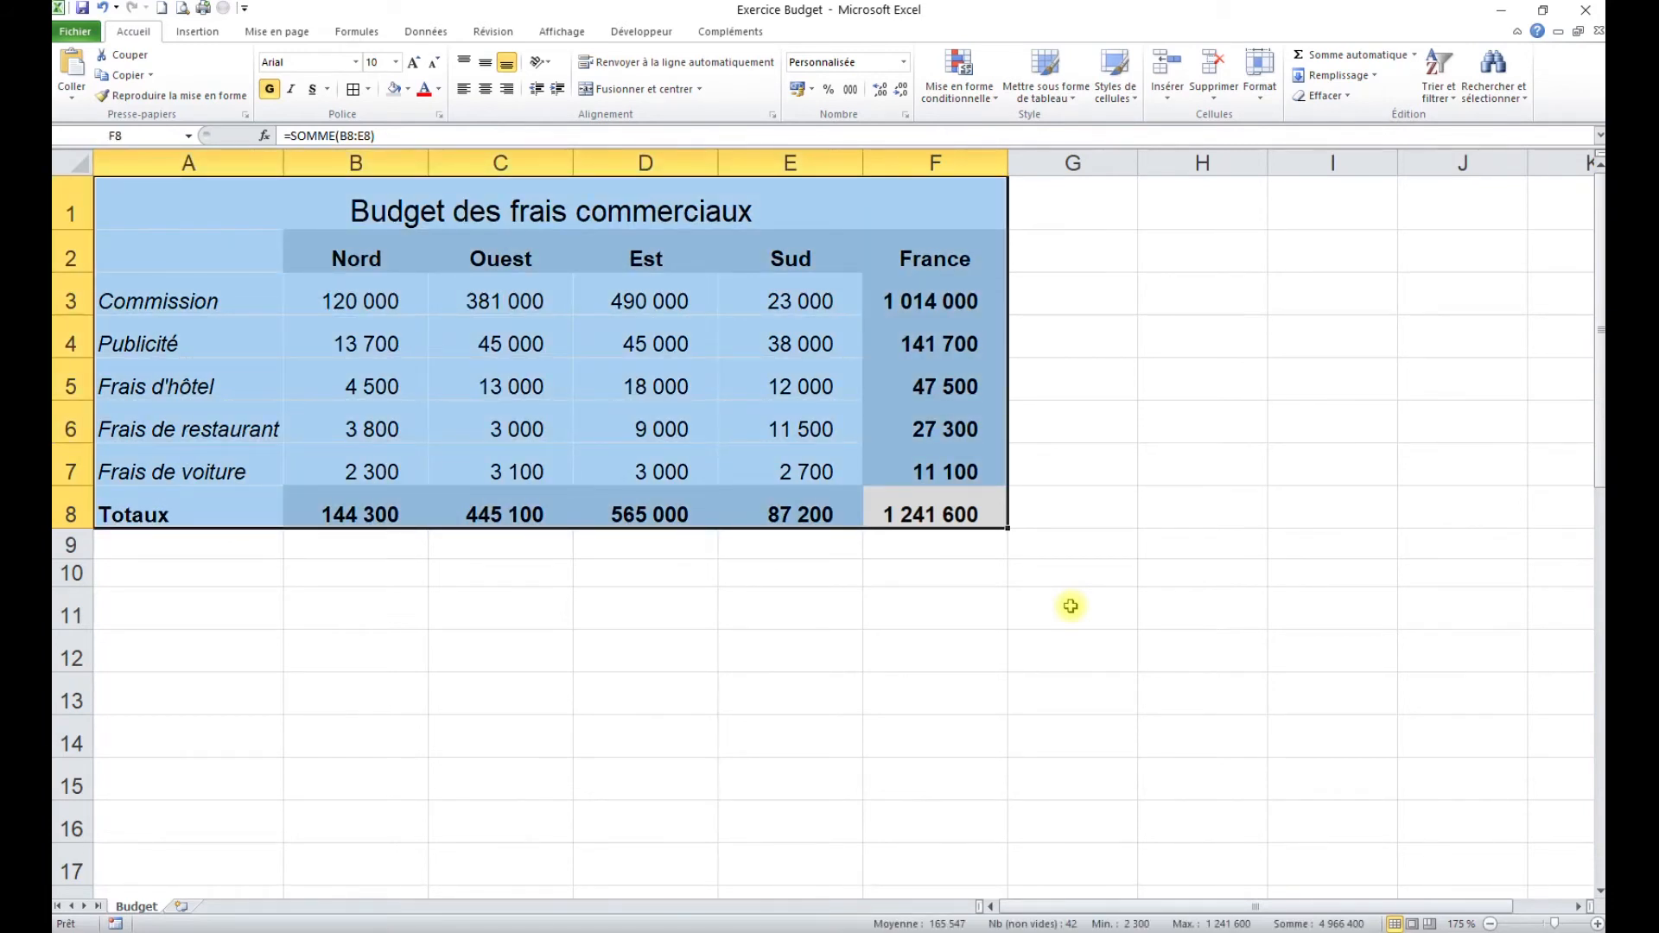
left_click(502, 374)
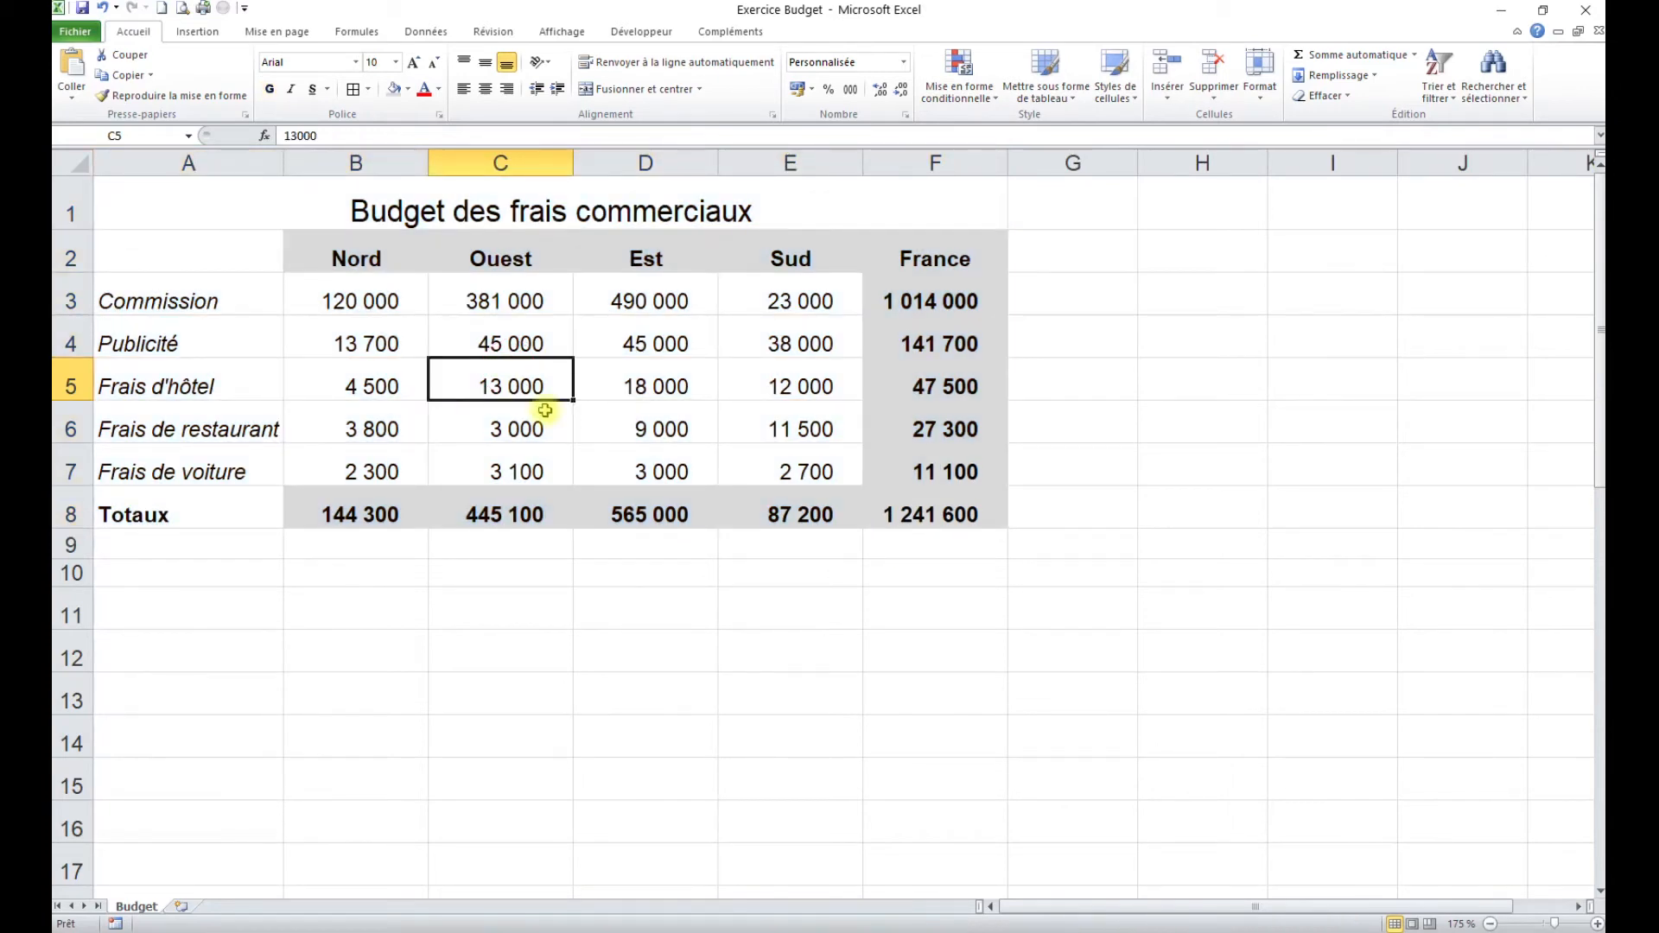
key("ctrl+asterisk")
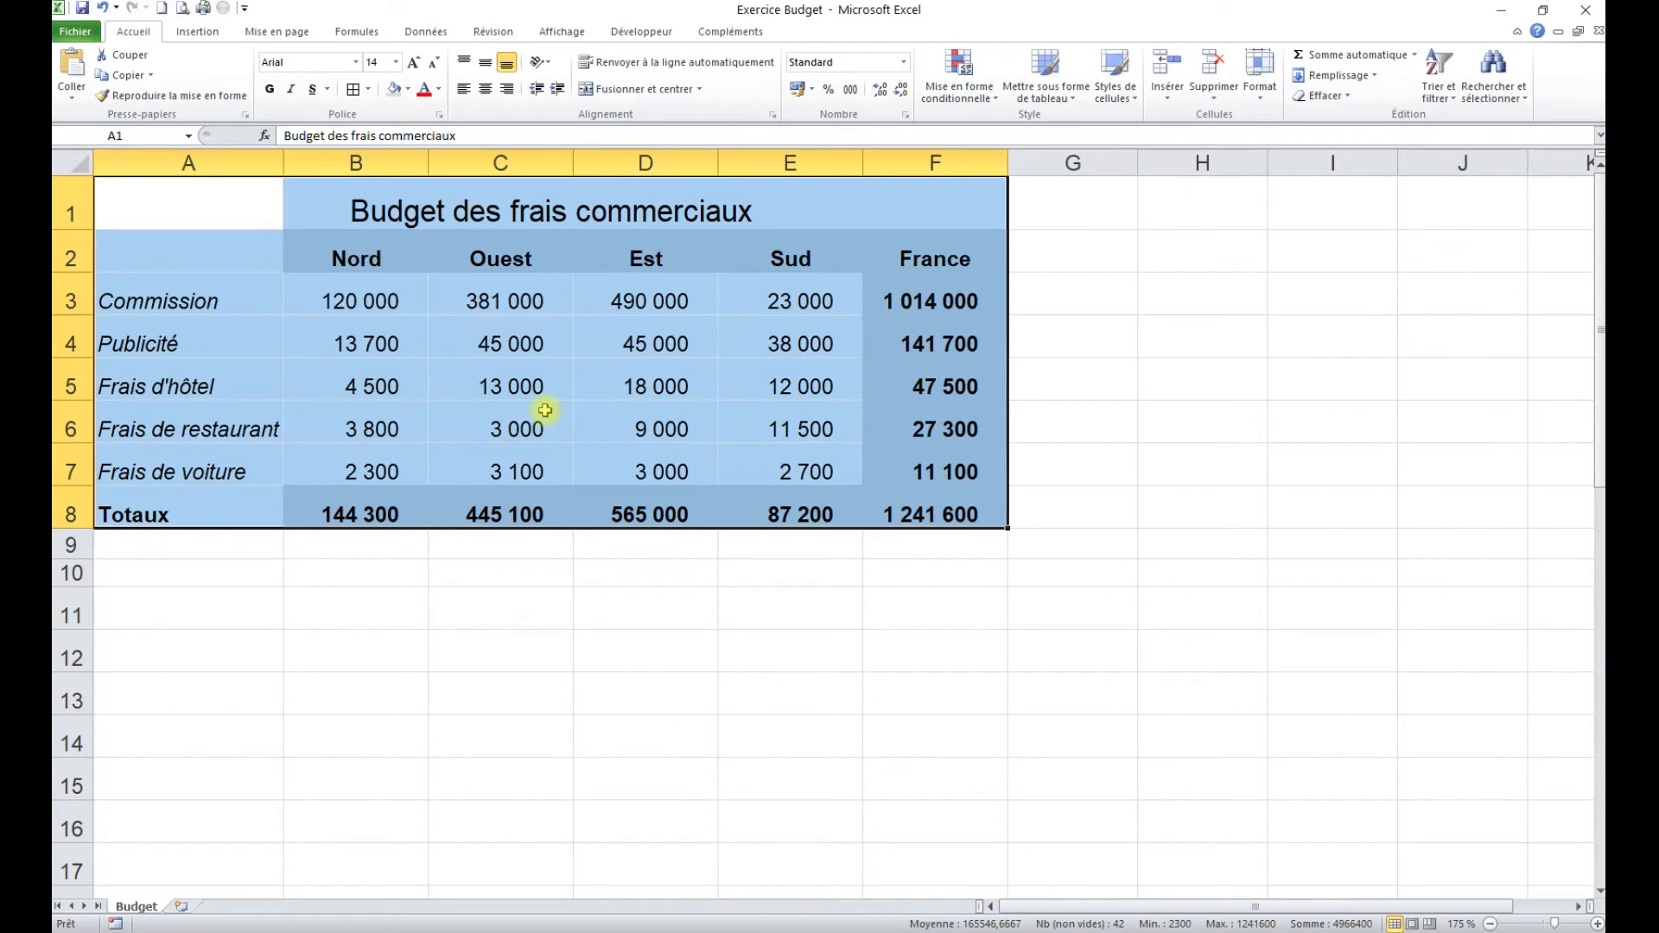
left_click(541, 385)
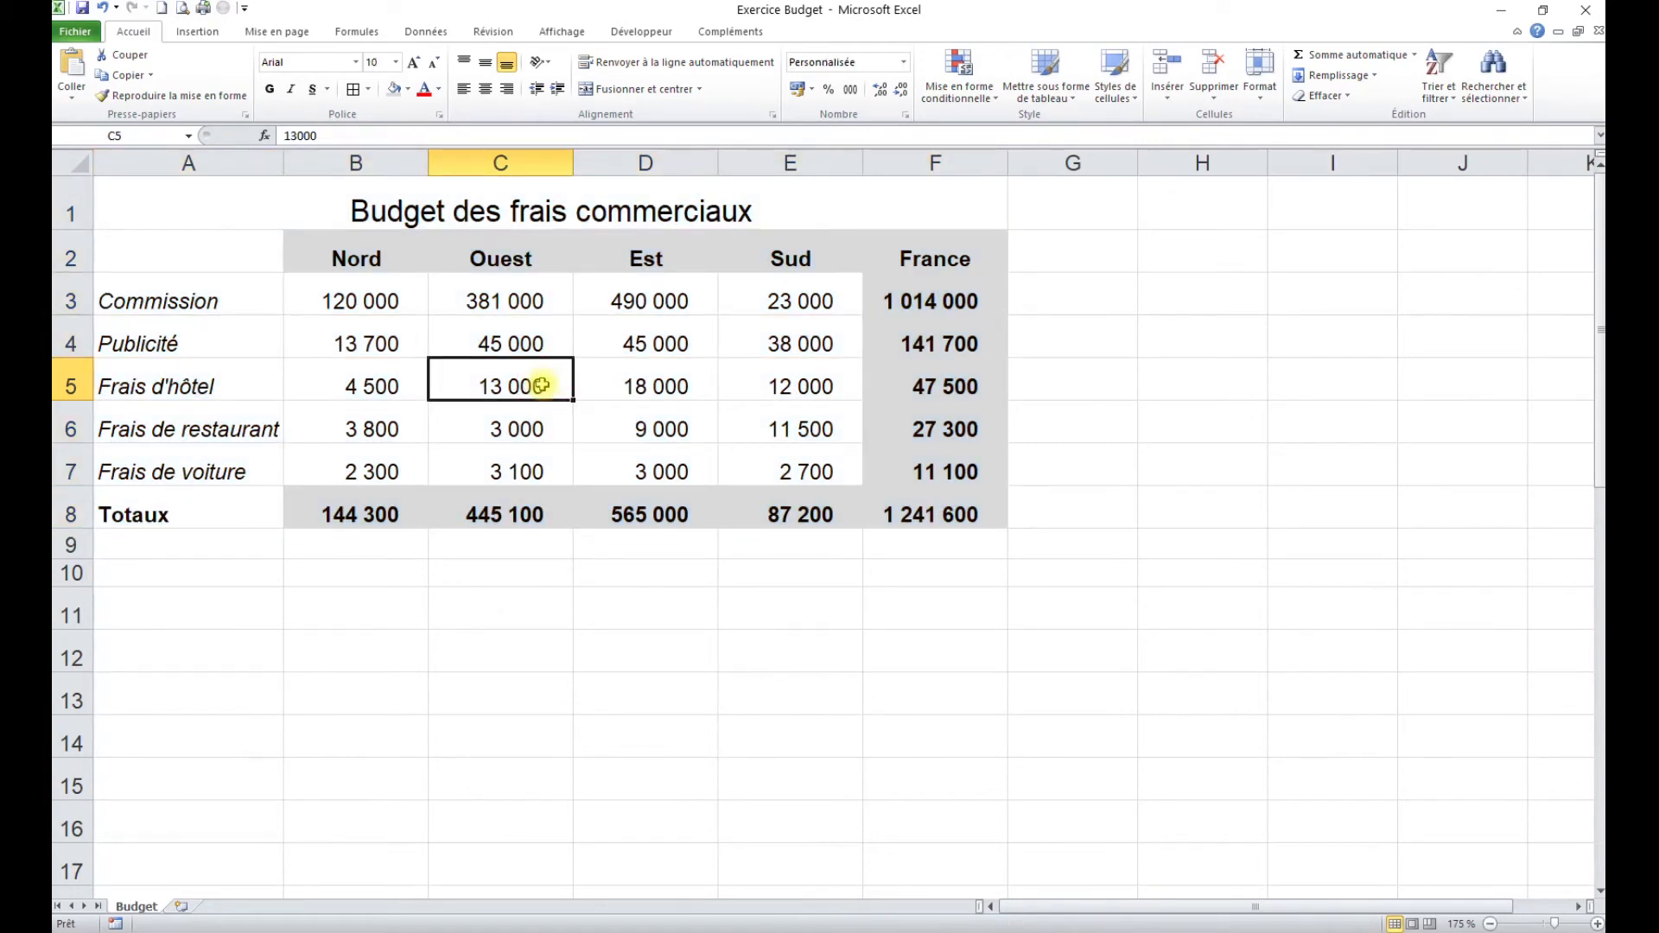
key("ctrl+a")
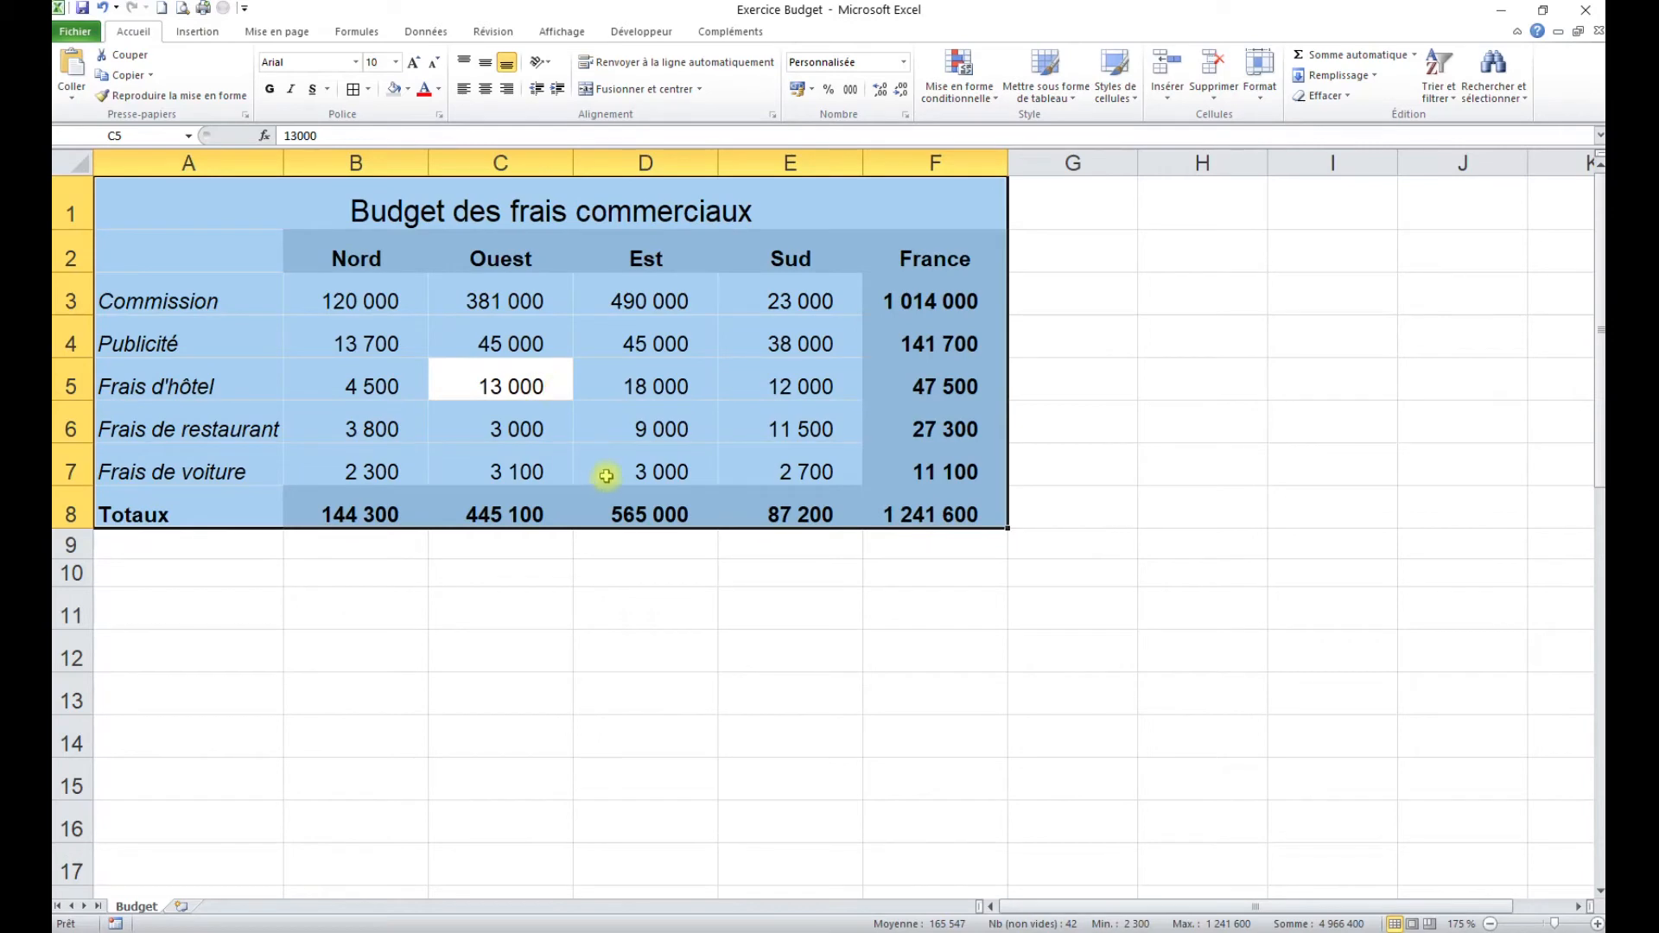
left_click(682, 616)
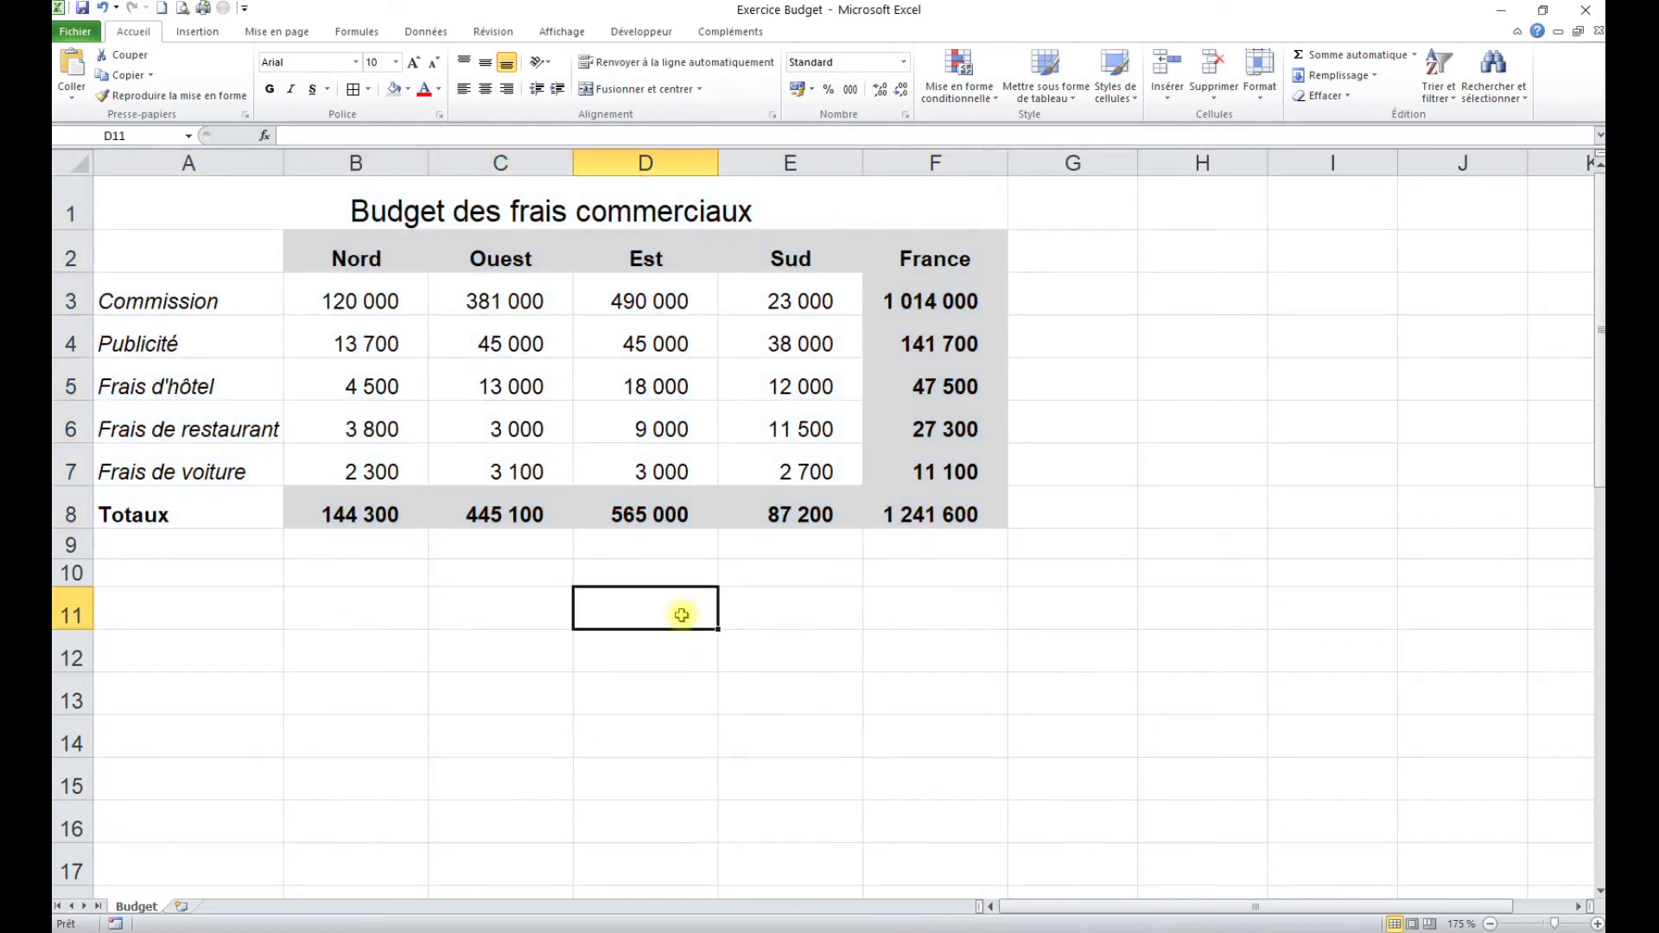
key("ctrl+a")
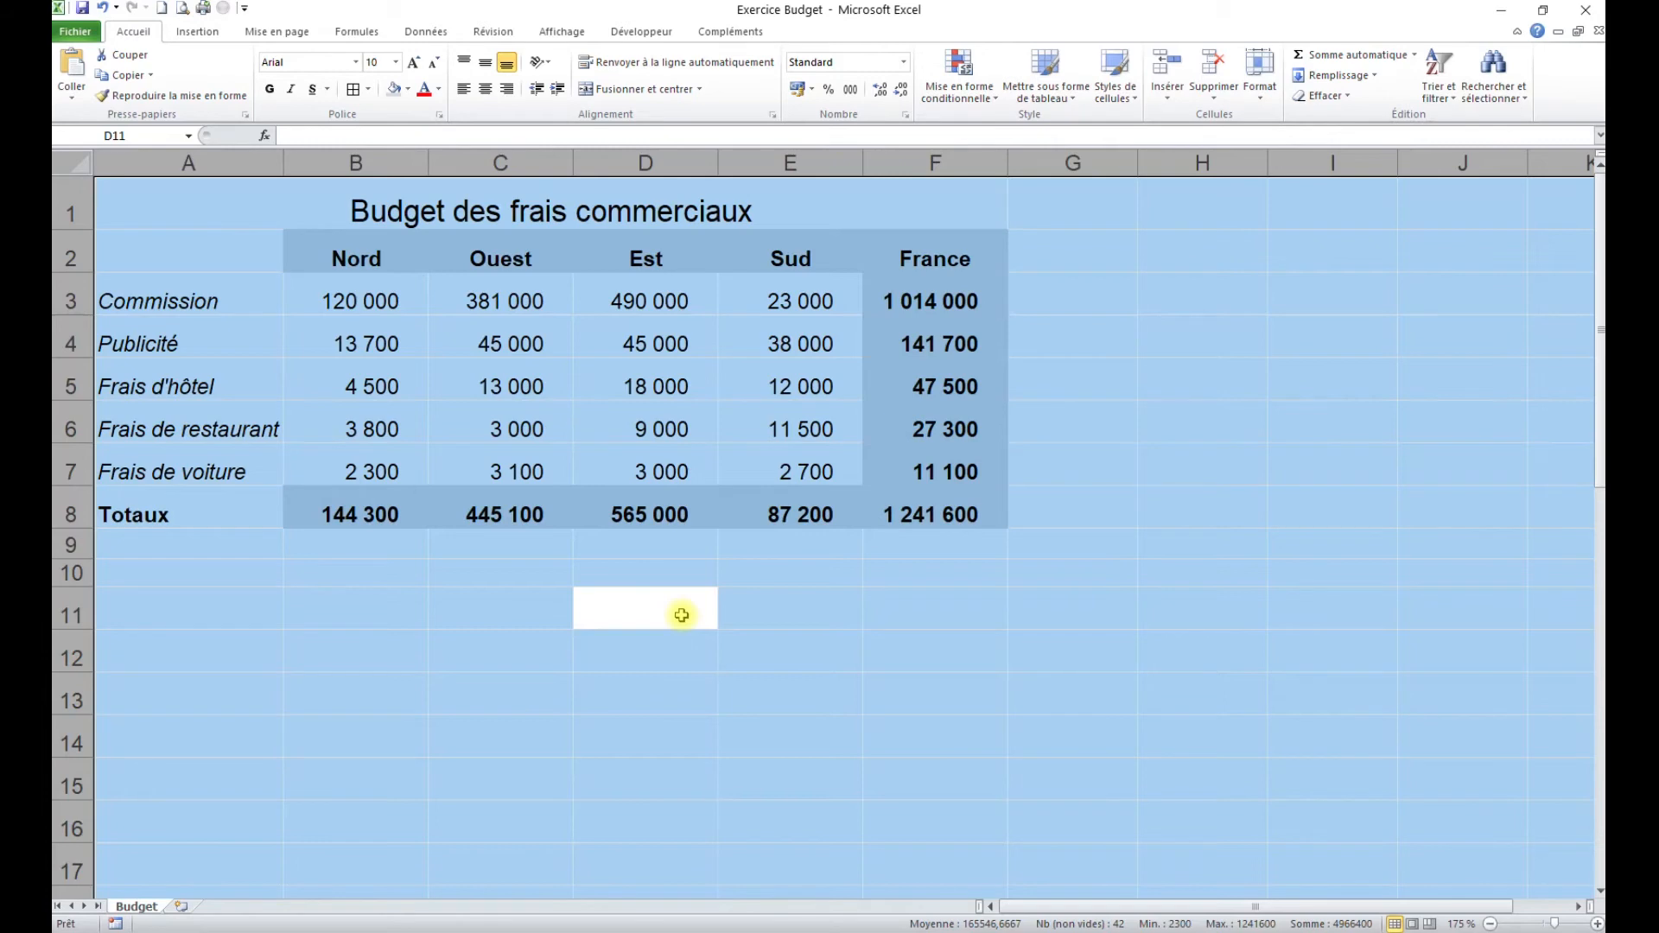
Step: Apply all borders to the table A1:F8 and centre its contents vertically
left_click(636, 387)
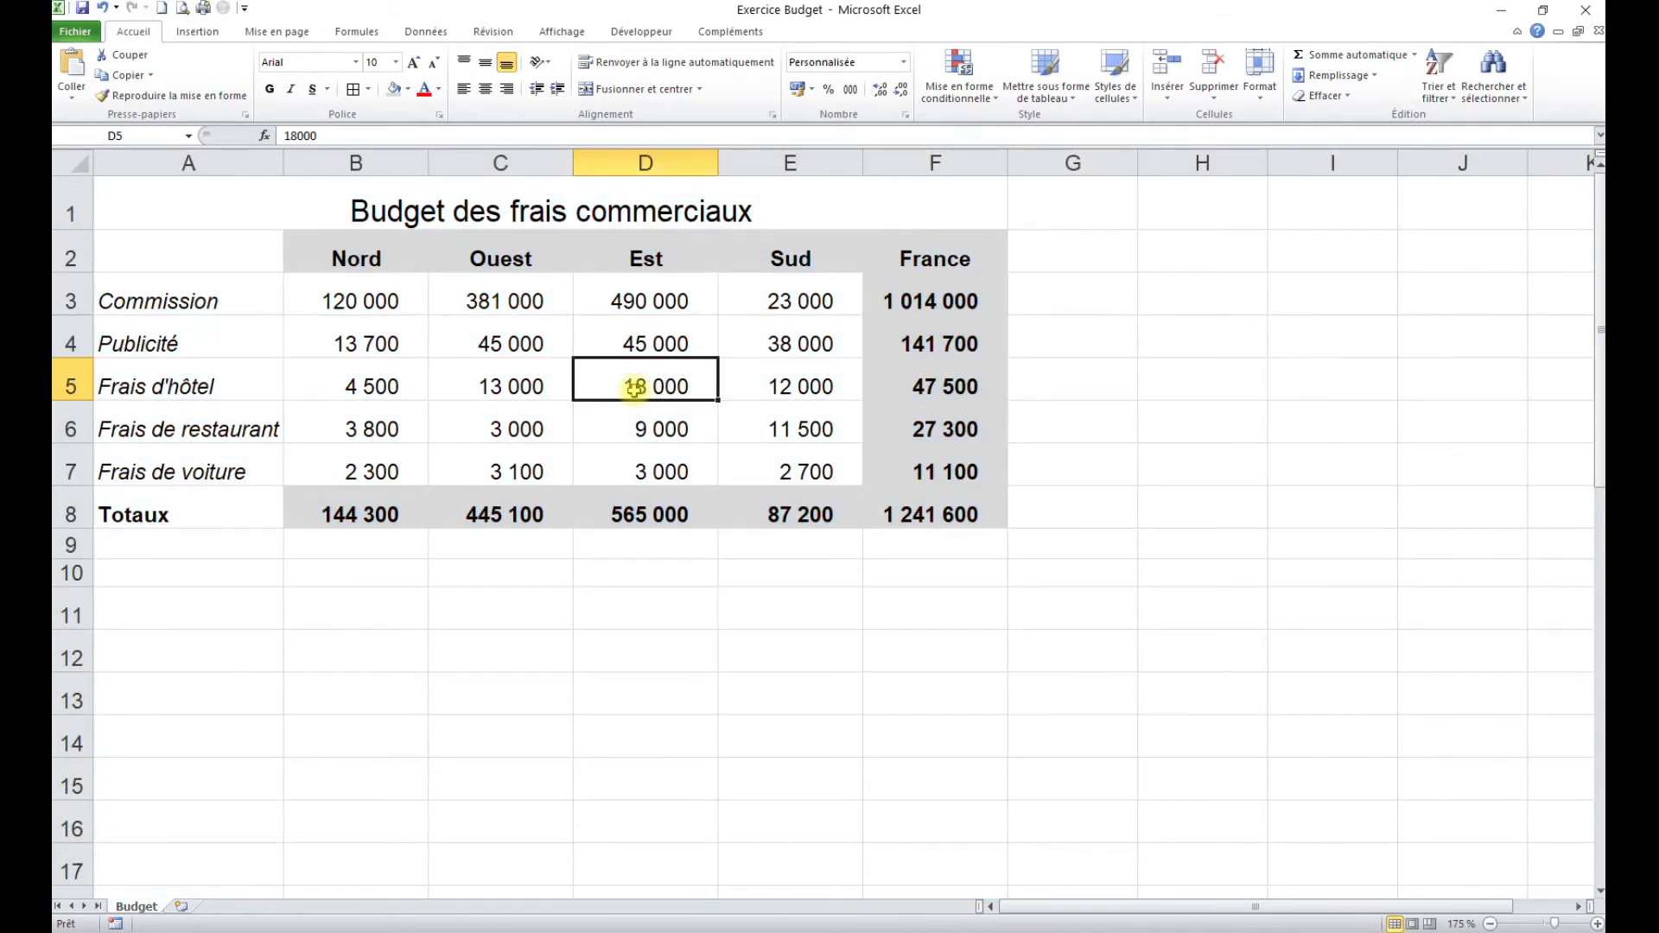
key("ctrl+asterisk")
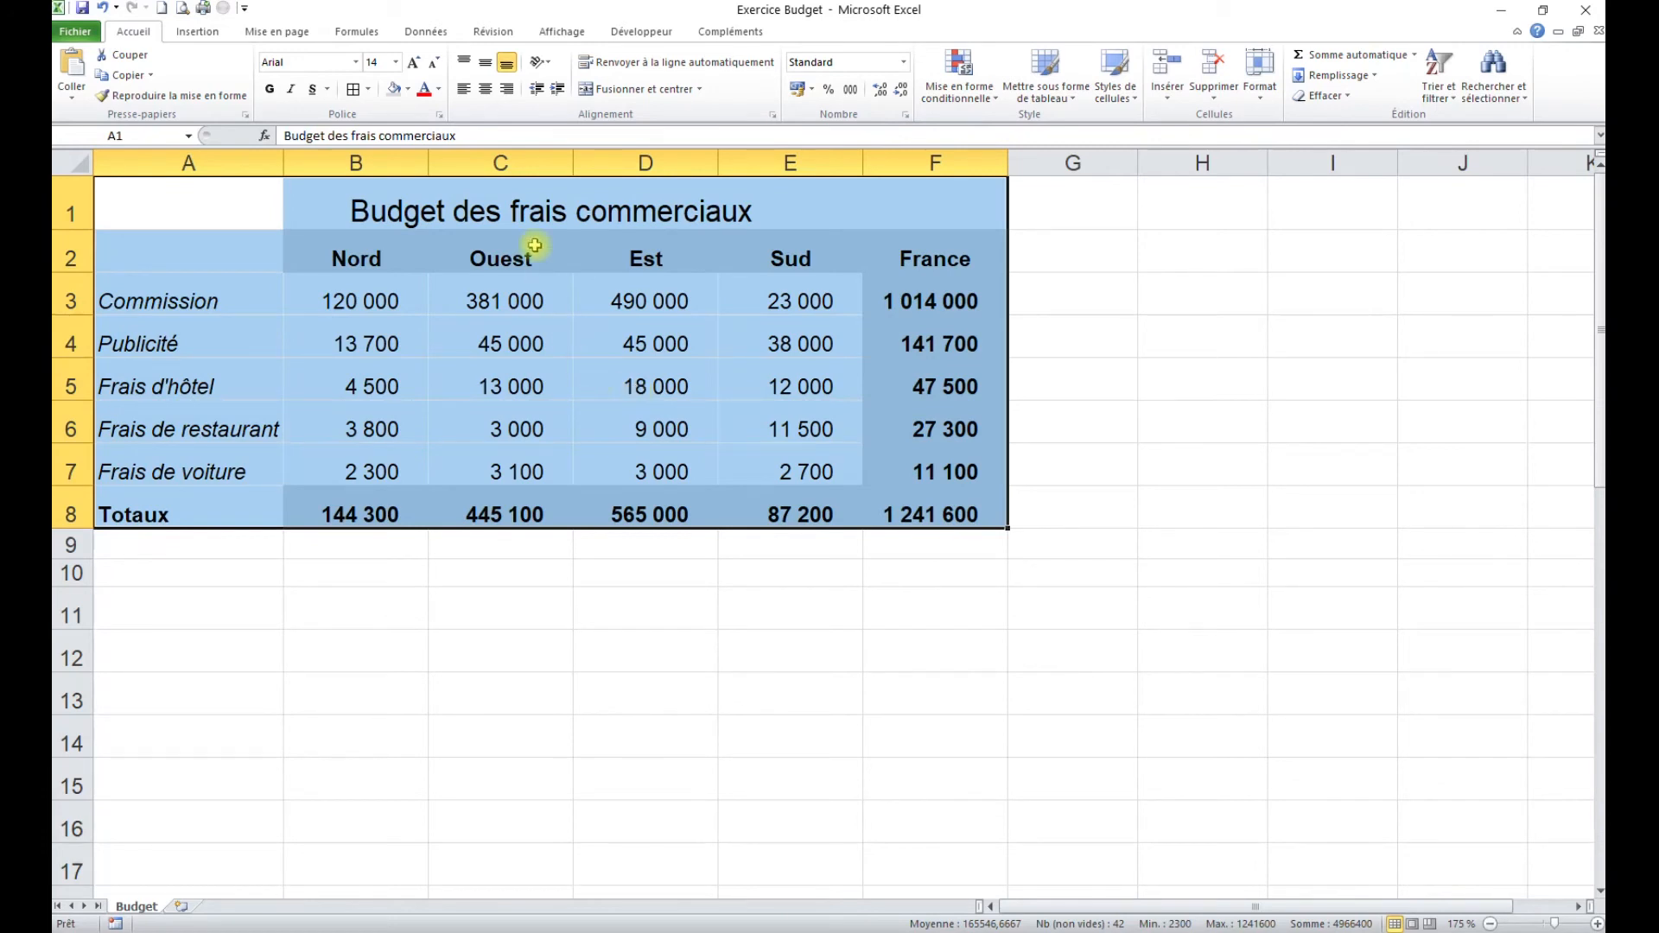
left_click(368, 90)
left_click(427, 238)
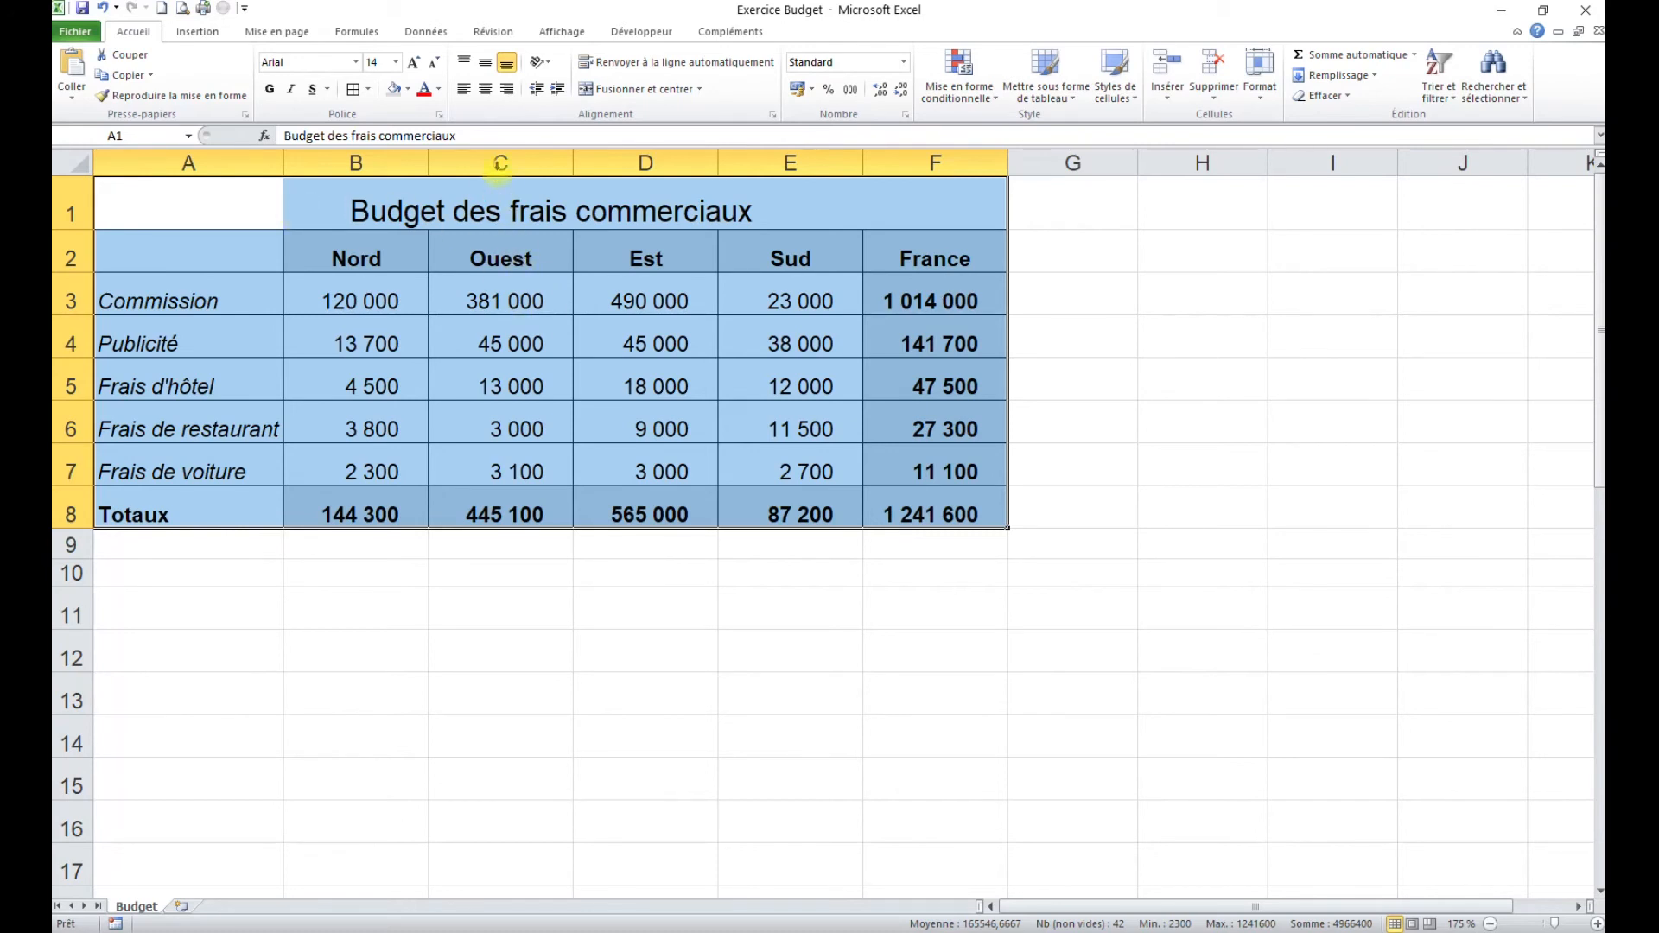
left_click(486, 63)
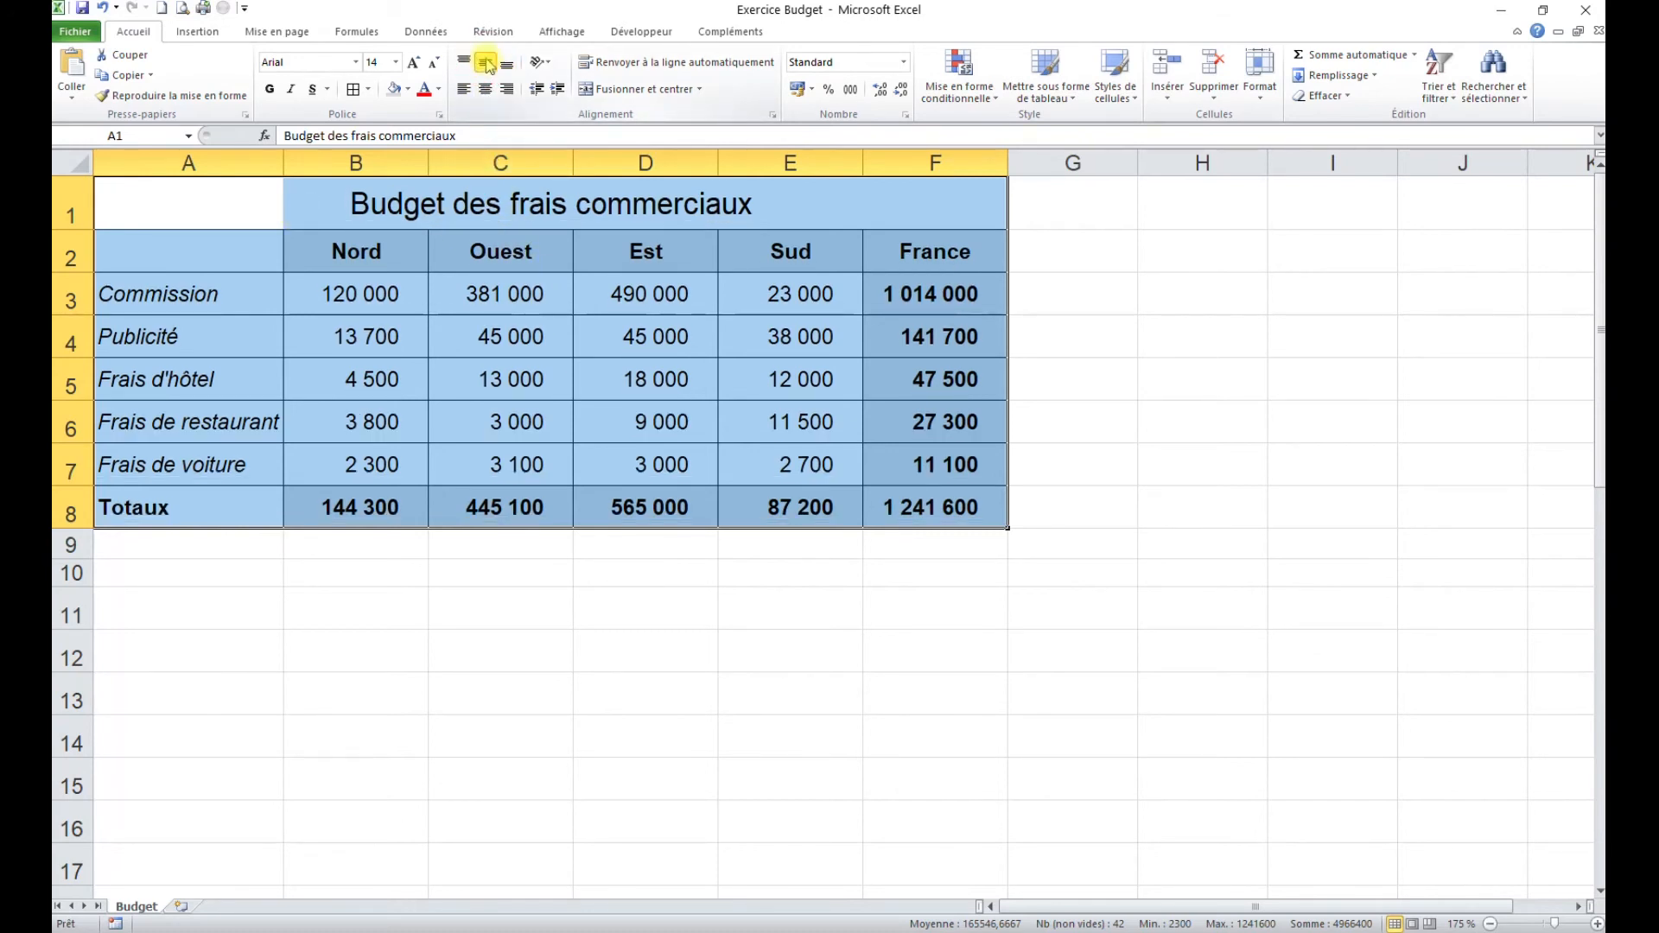
left_click(594, 324)
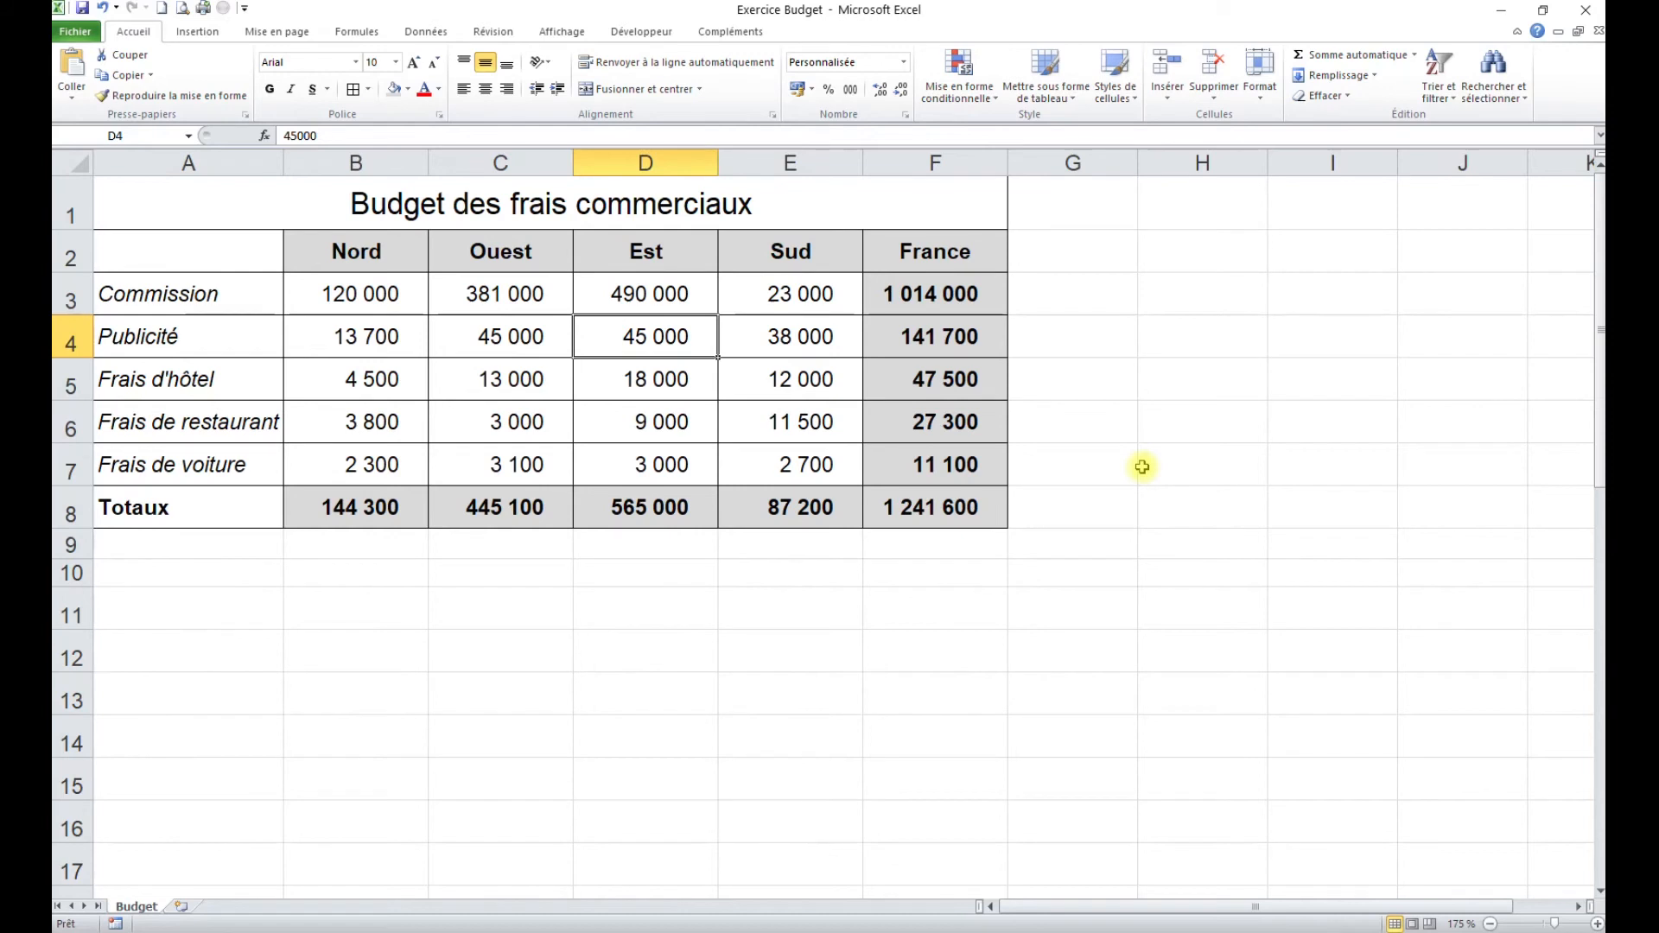
left_click(566, 372)
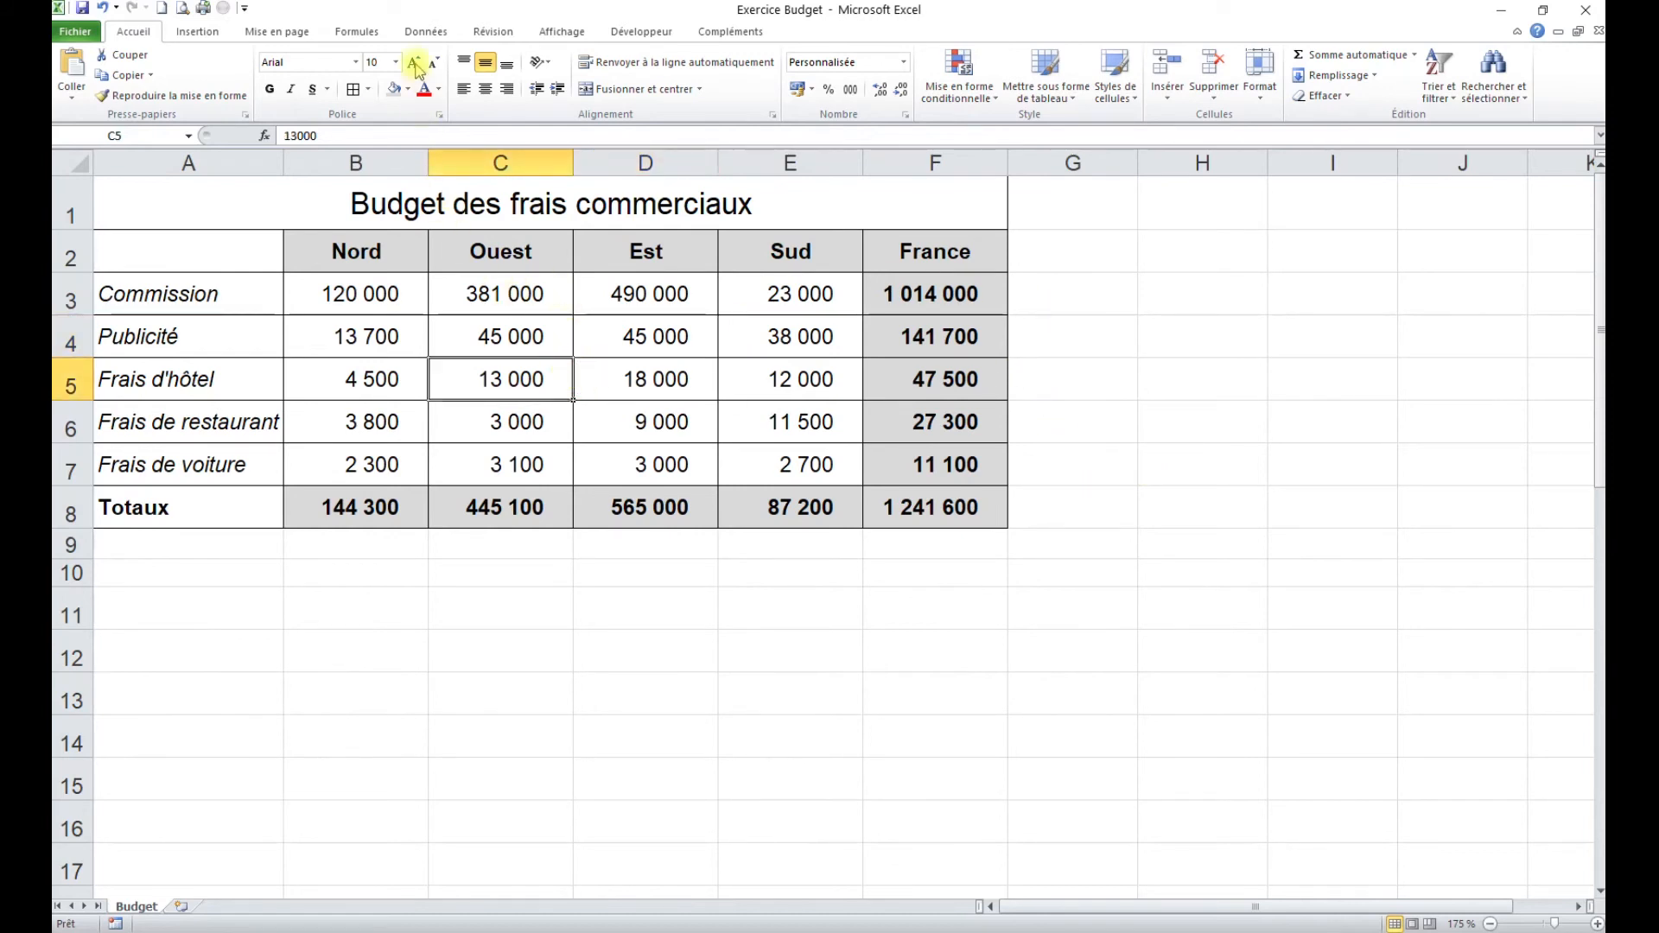
Step: Create a custom page header with EXCEL in the left section and Budget in the right section
left_click(277, 34)
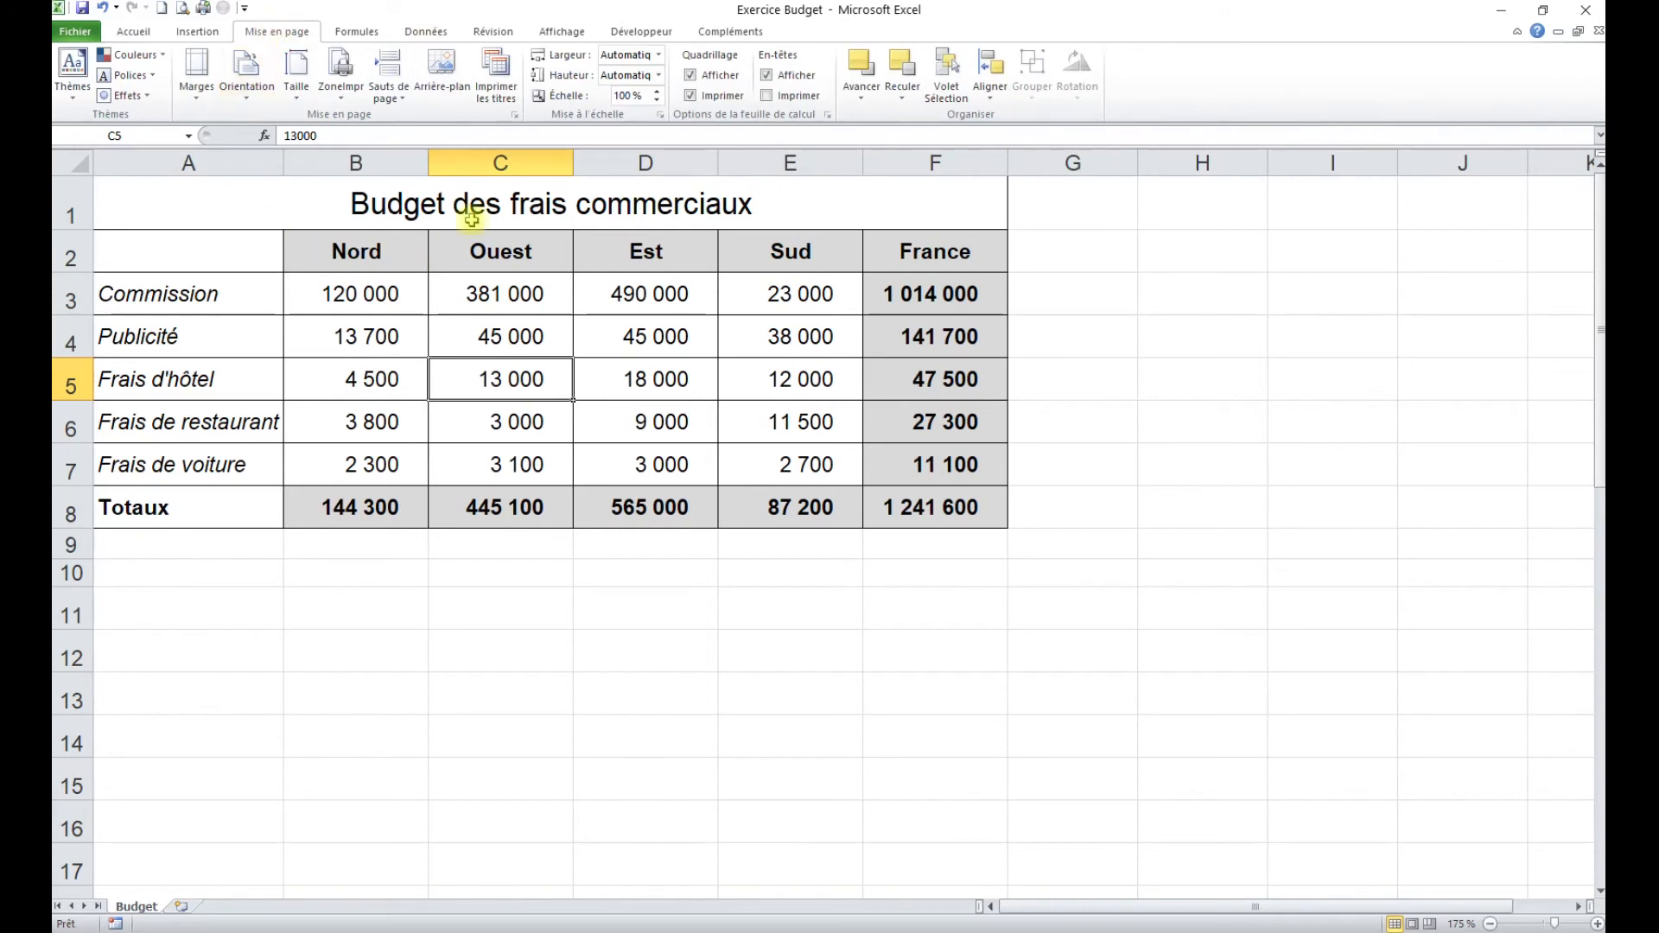
left_click(515, 114)
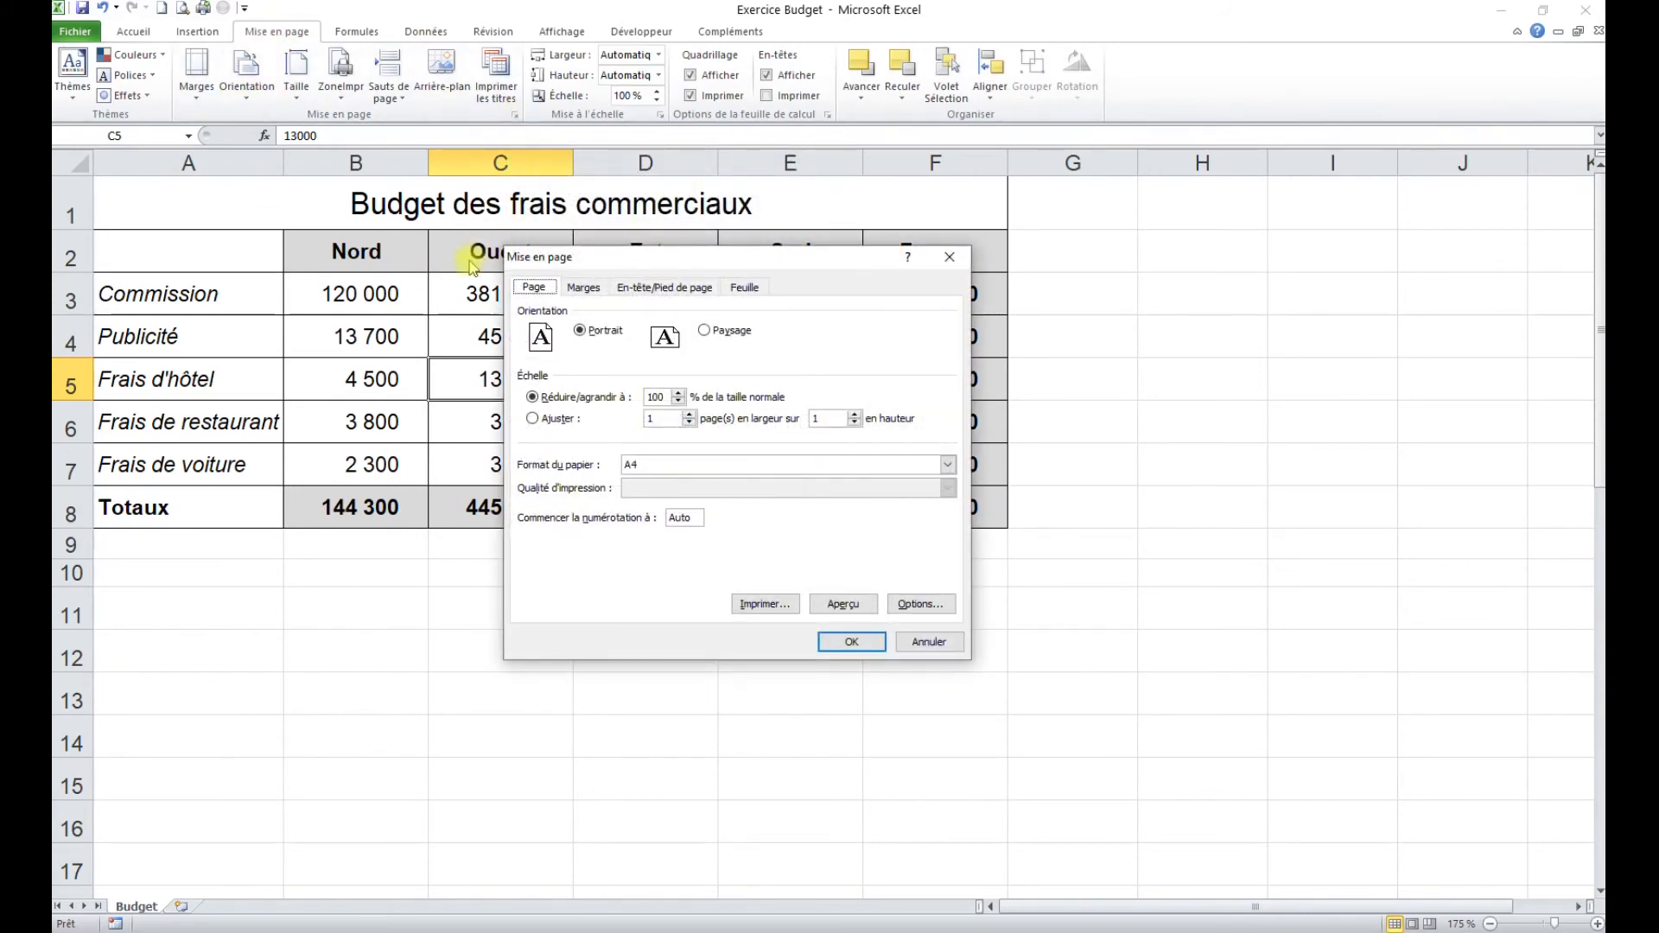
left_click(679, 288)
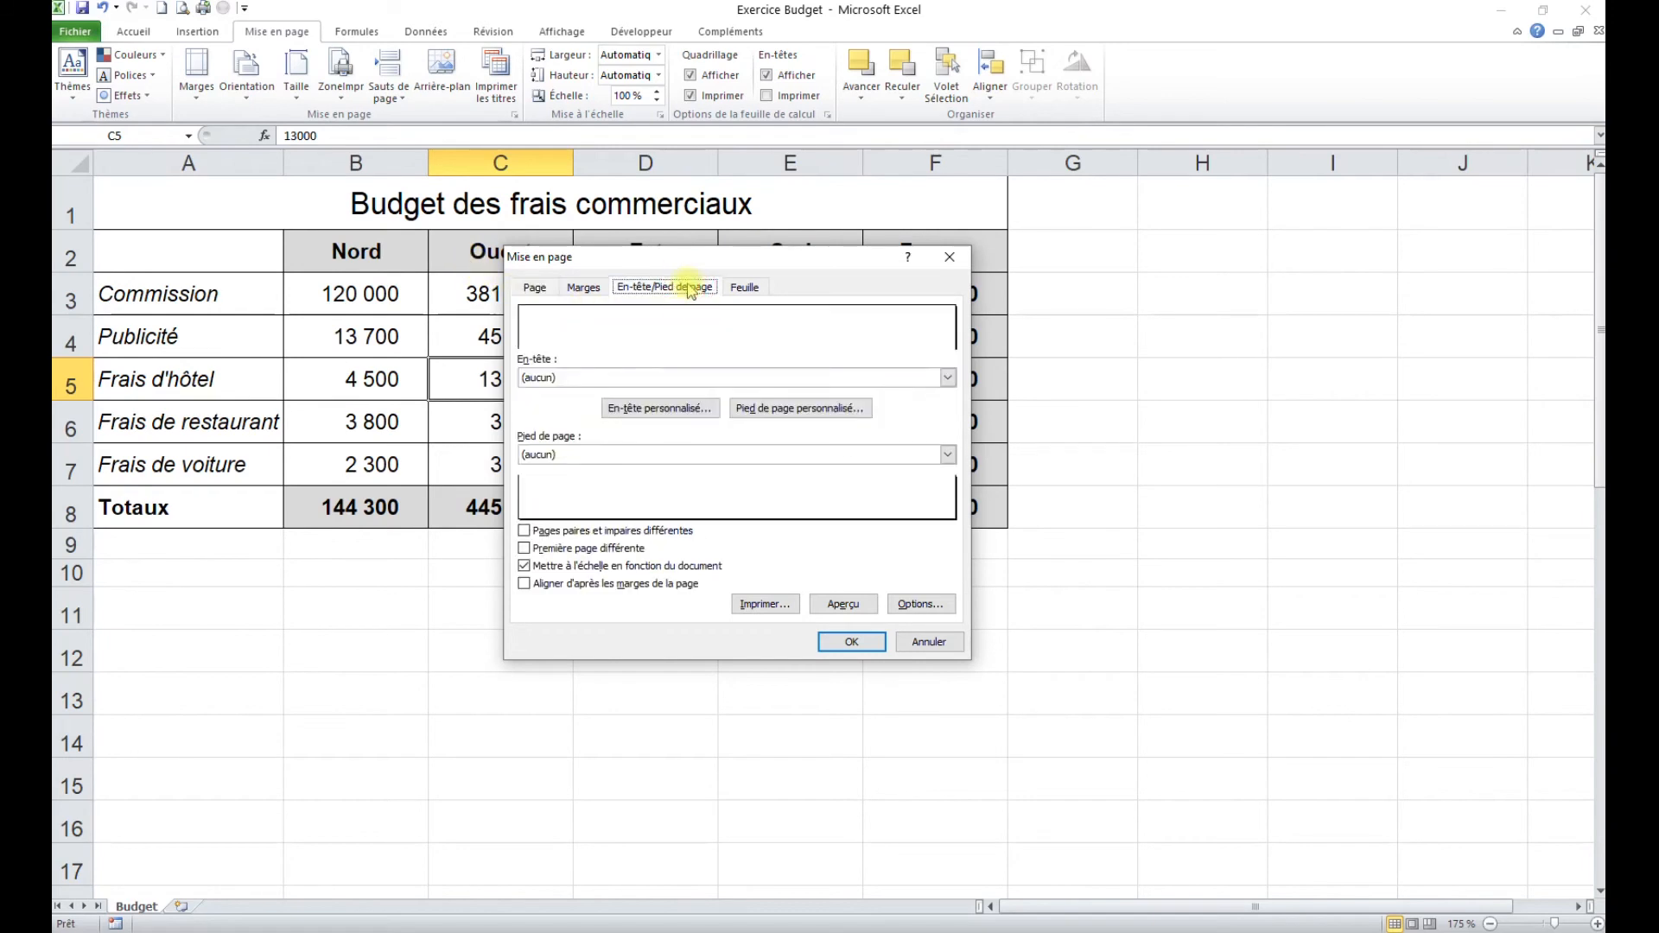
left_click(688, 411)
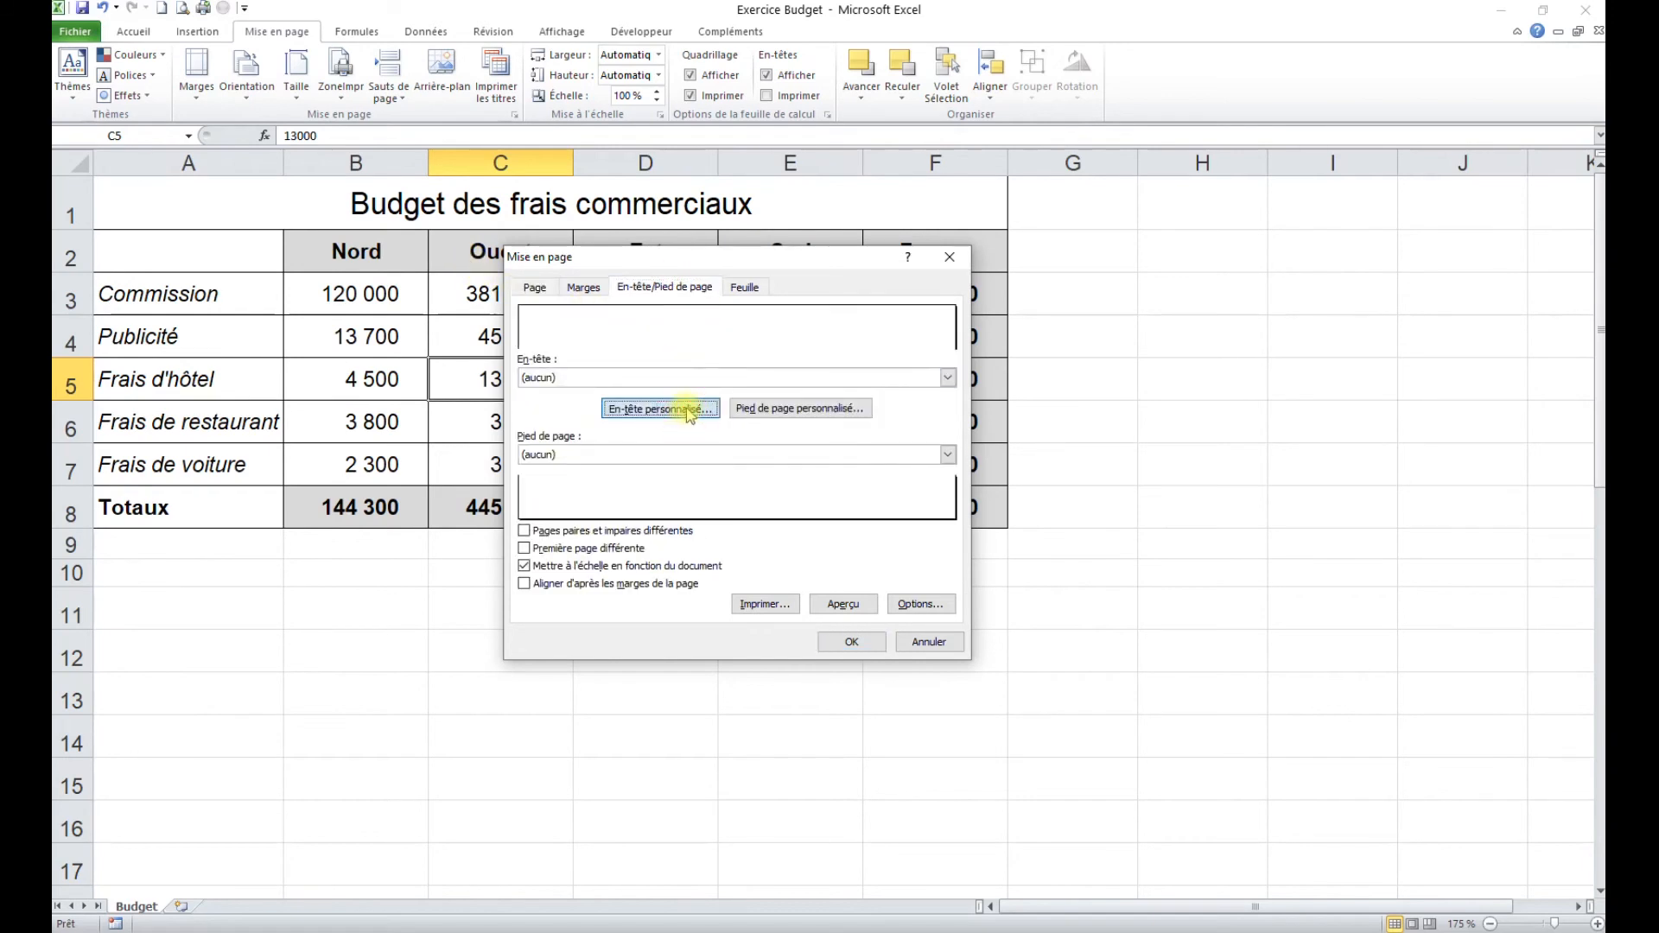
type("EXCEL")
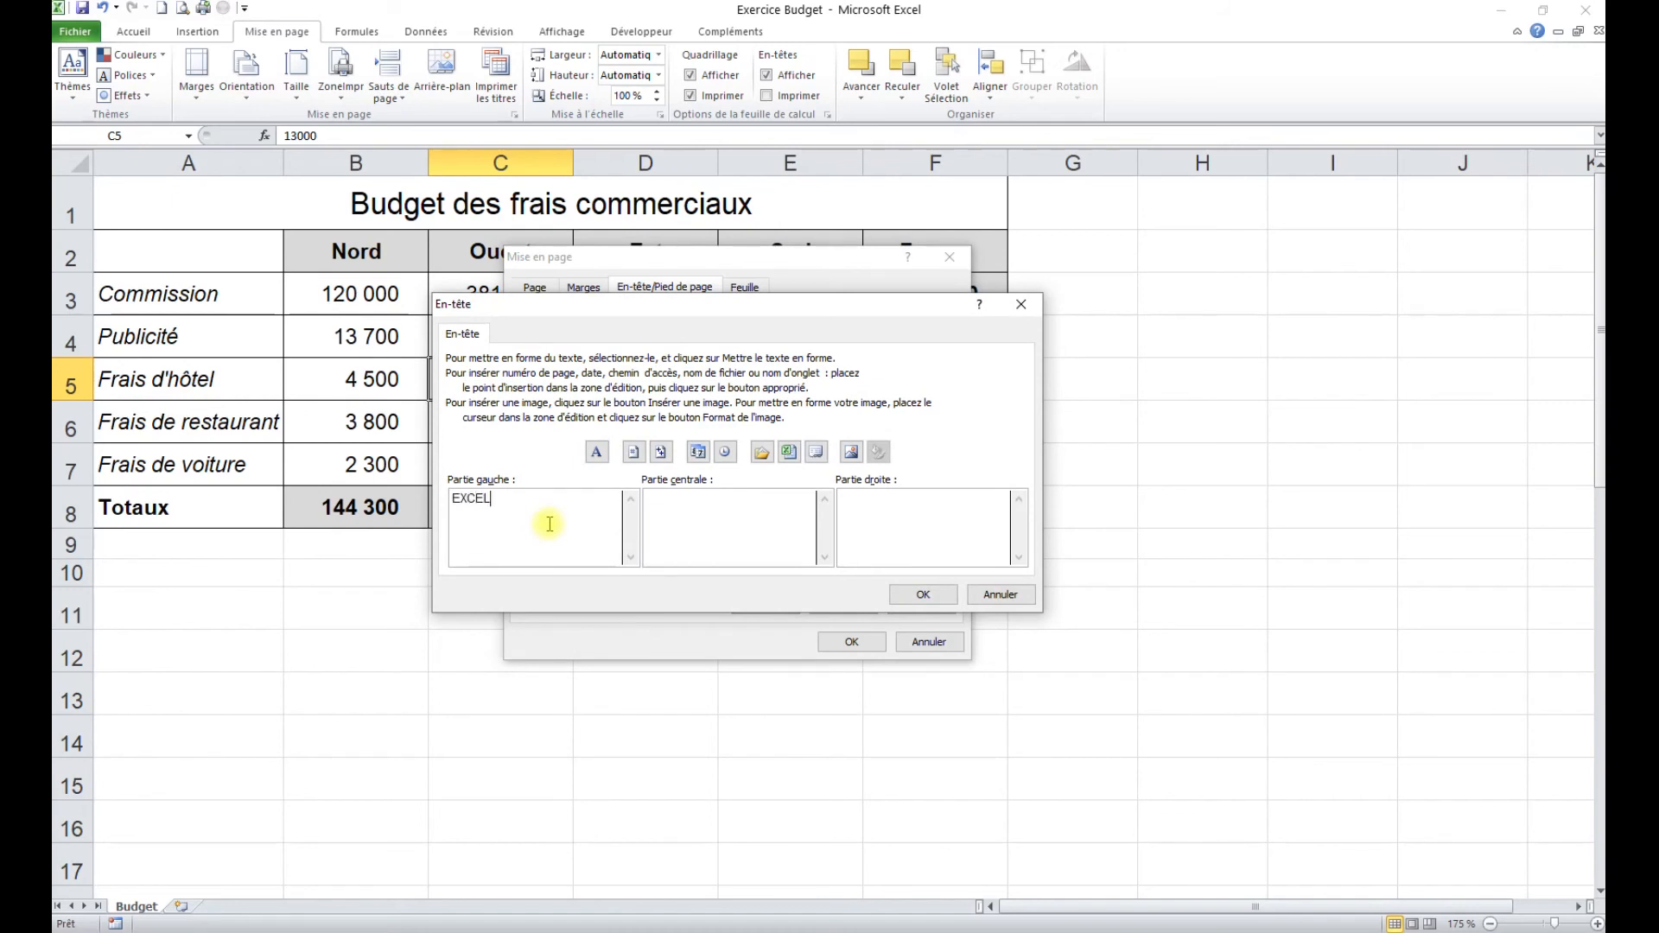
key("Tab")
type("Budget")
left_click(920, 598)
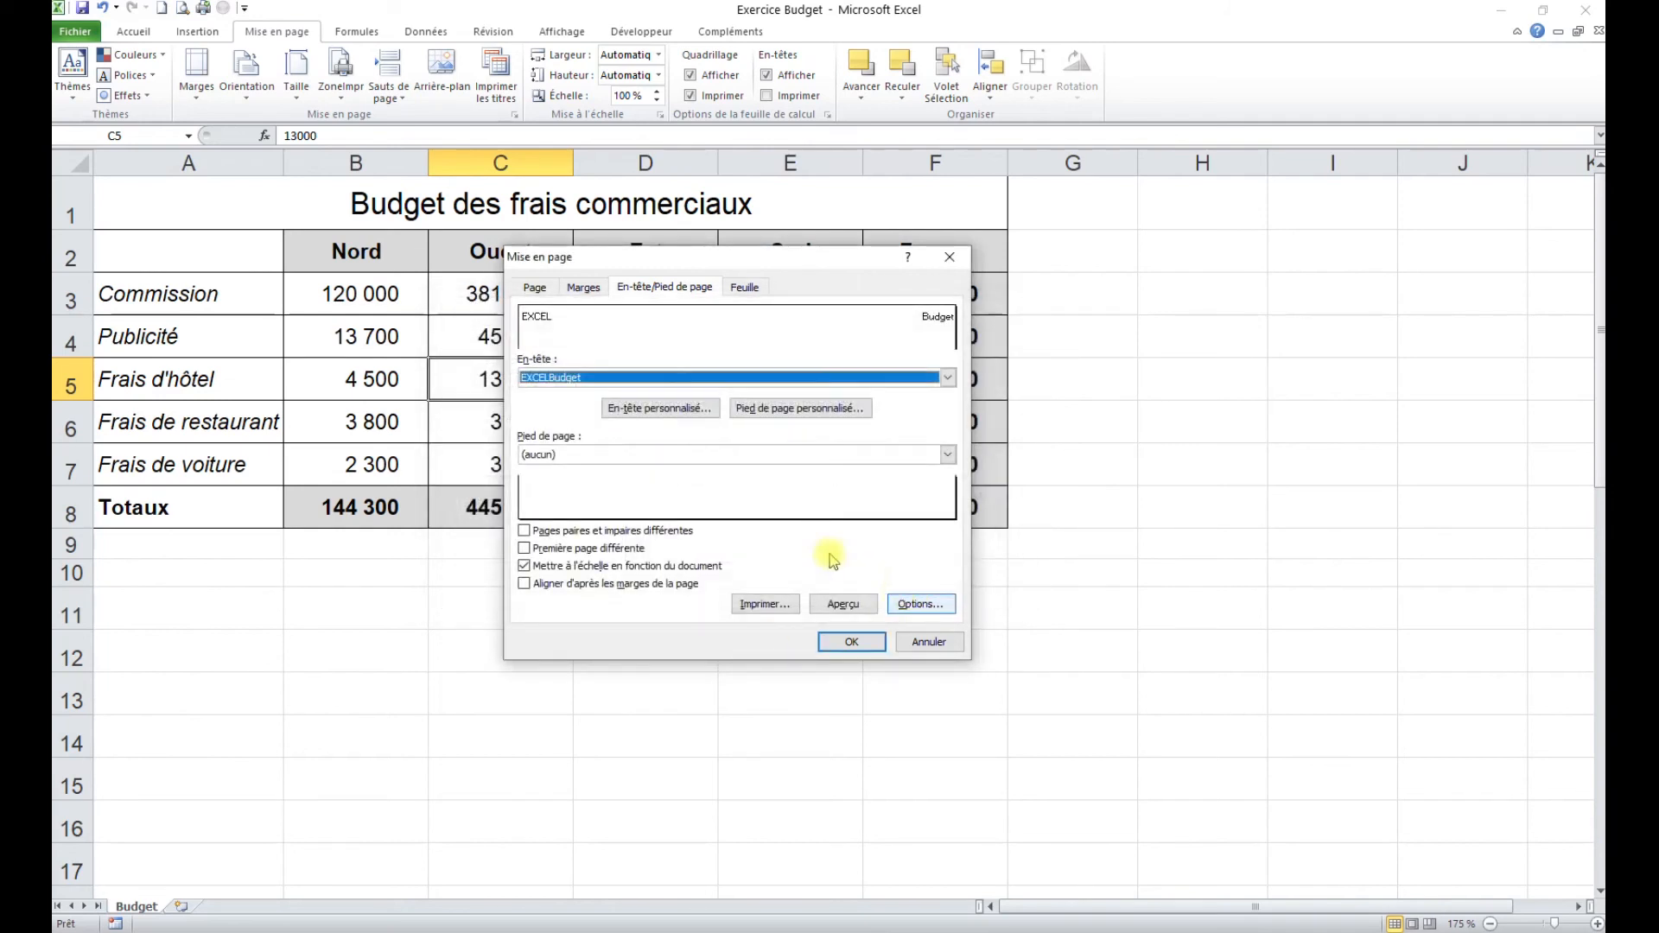
Step: Create a custom page footer with Exercice in the centre section
left_click(819, 418)
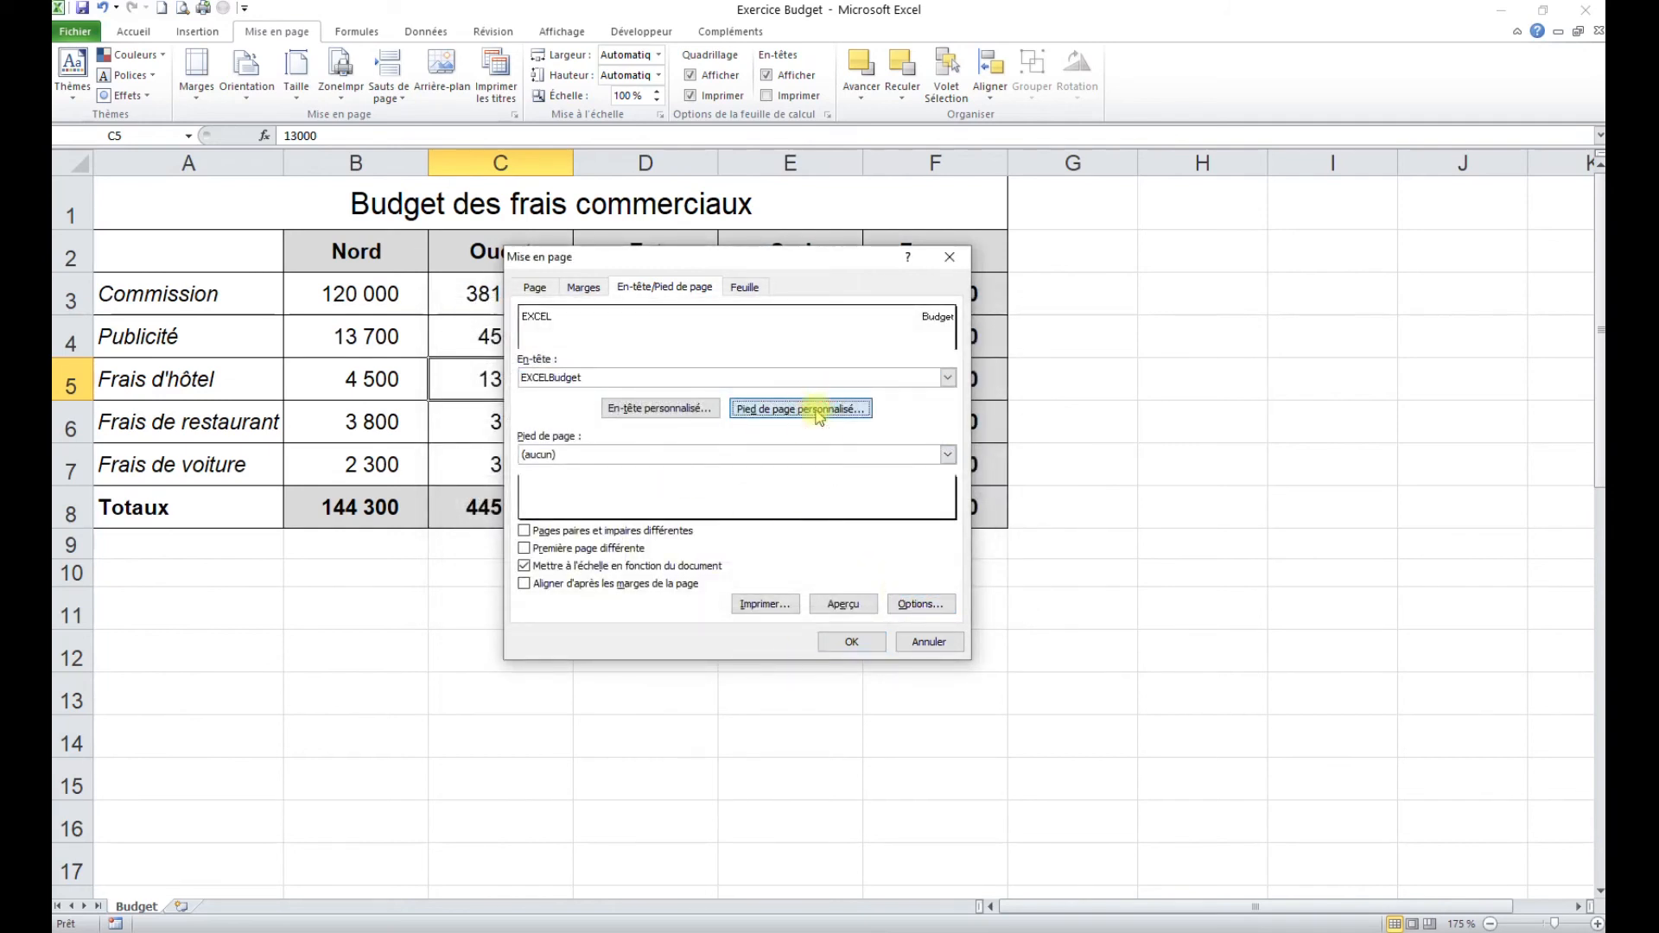
left_click(727, 524)
type("Exercice")
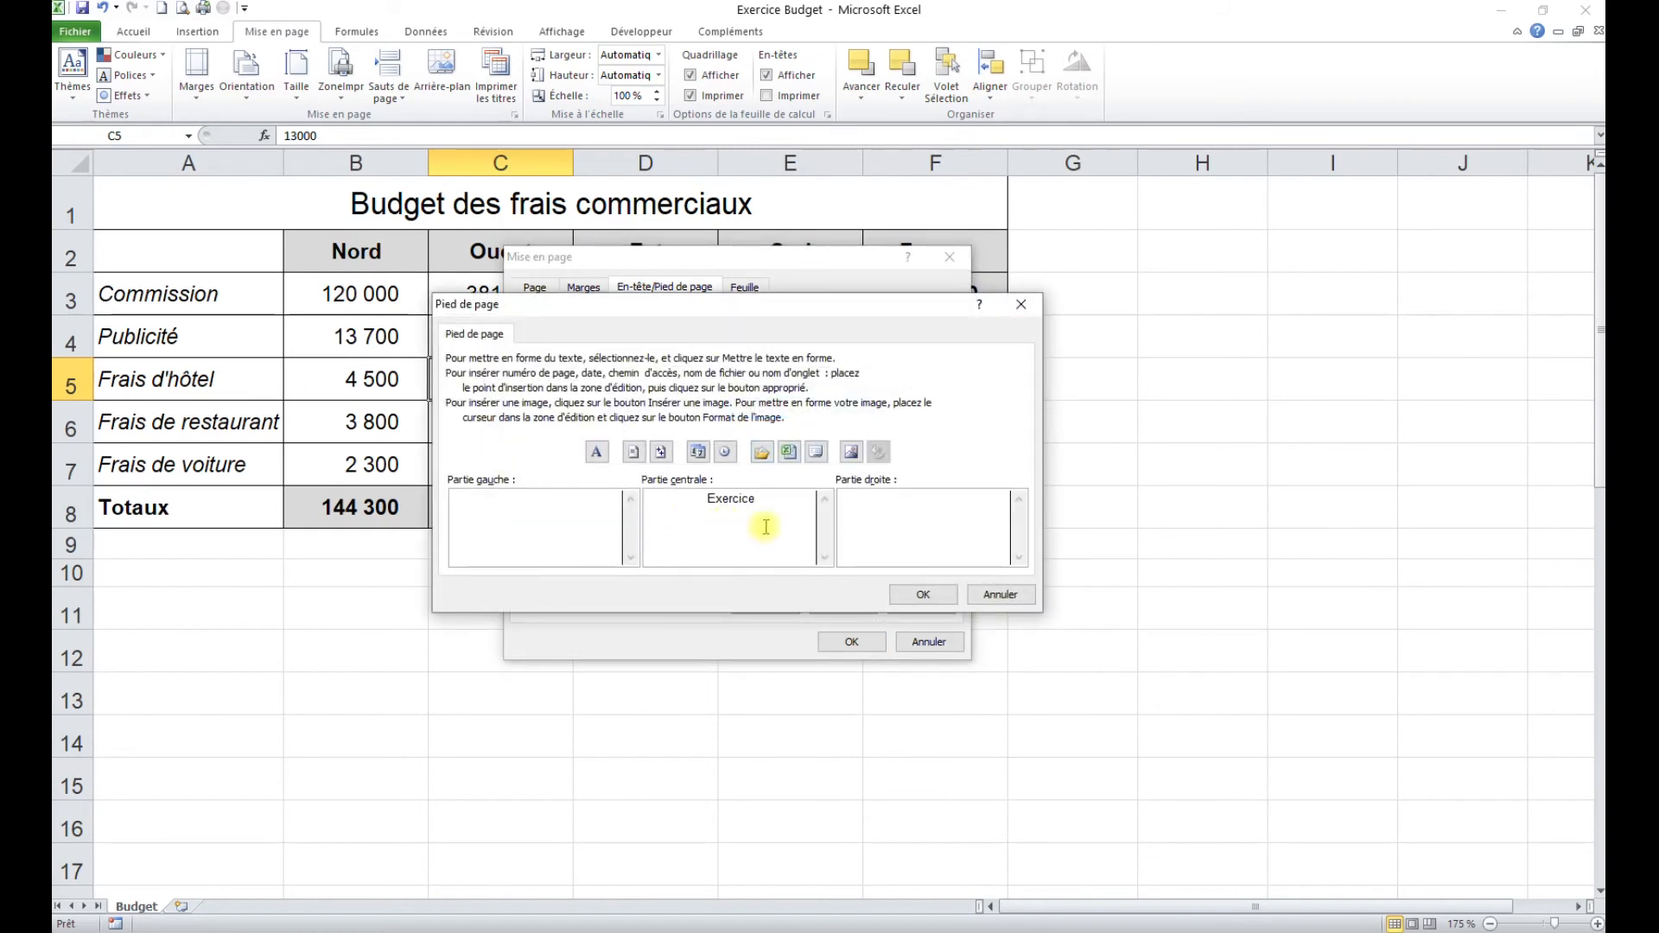
left_click(923, 594)
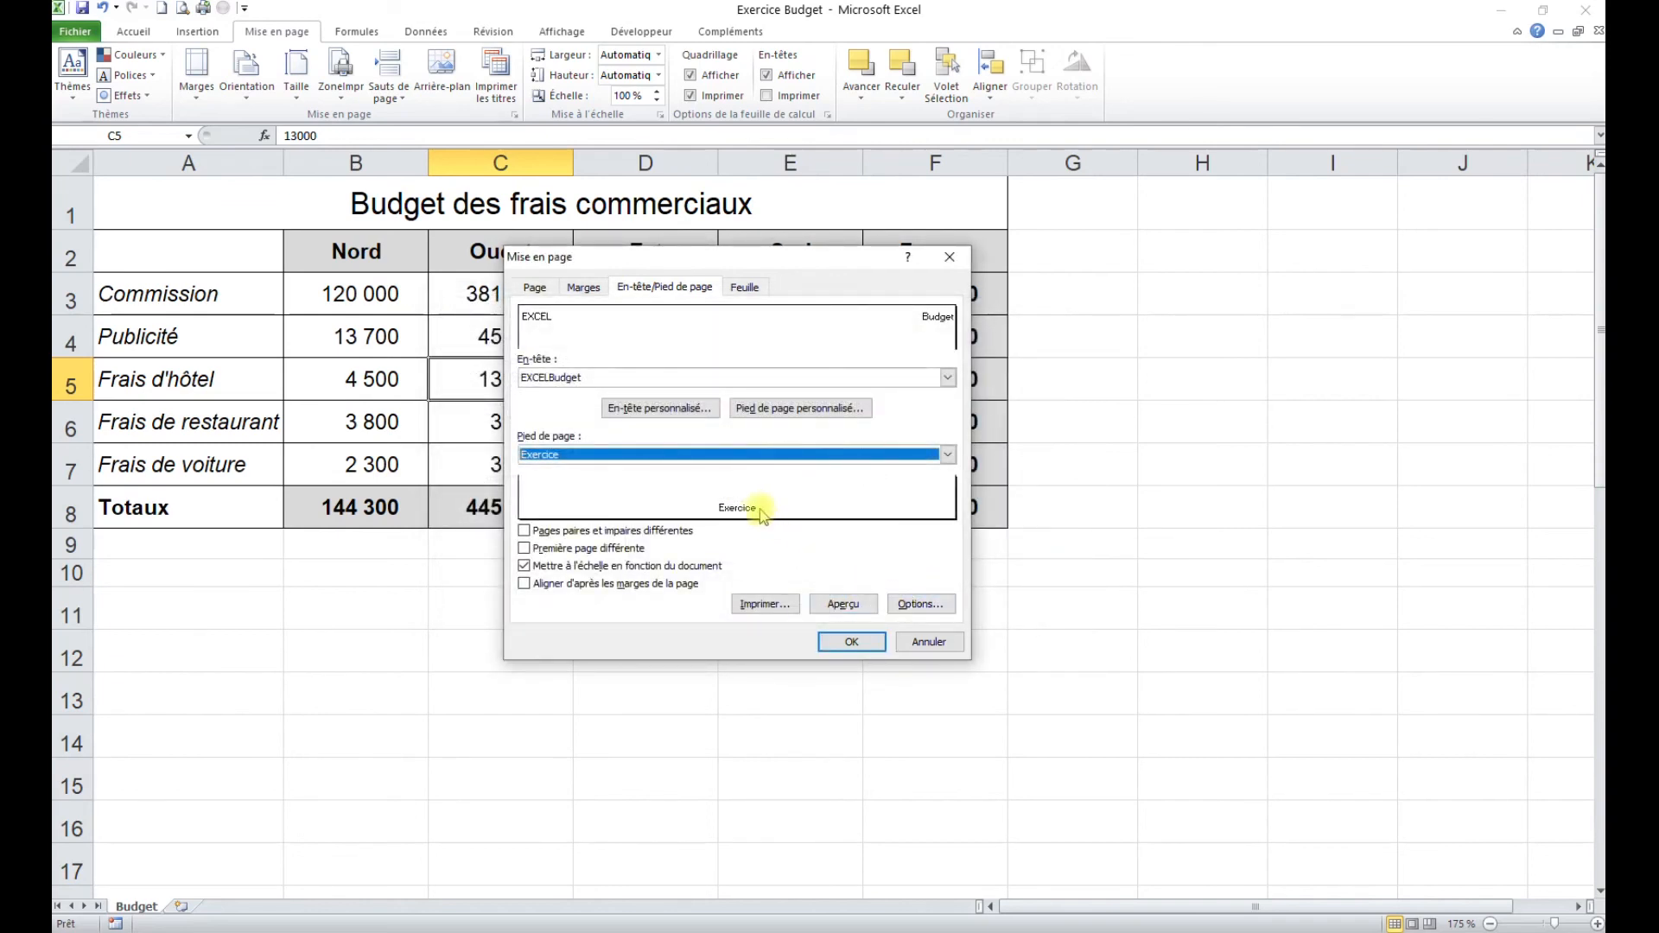
Step: Centre the table horizontally and vertically on the printed page, check the print preview and return to the worksheet
left_click(583, 289)
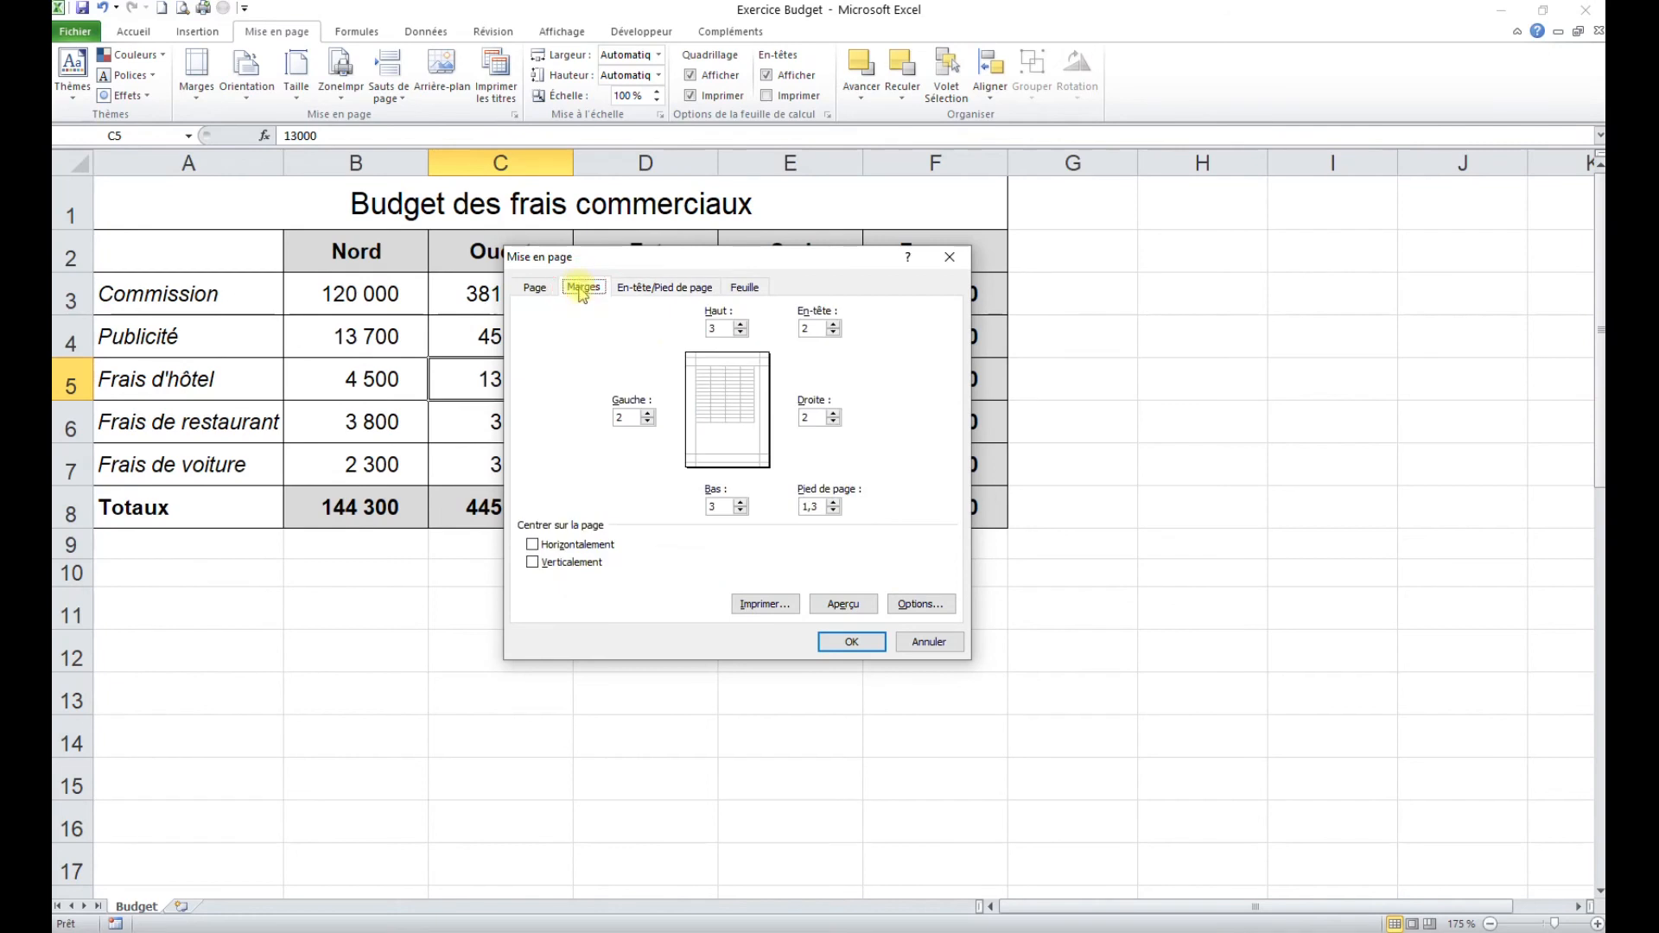
left_click(532, 545)
left_click(533, 563)
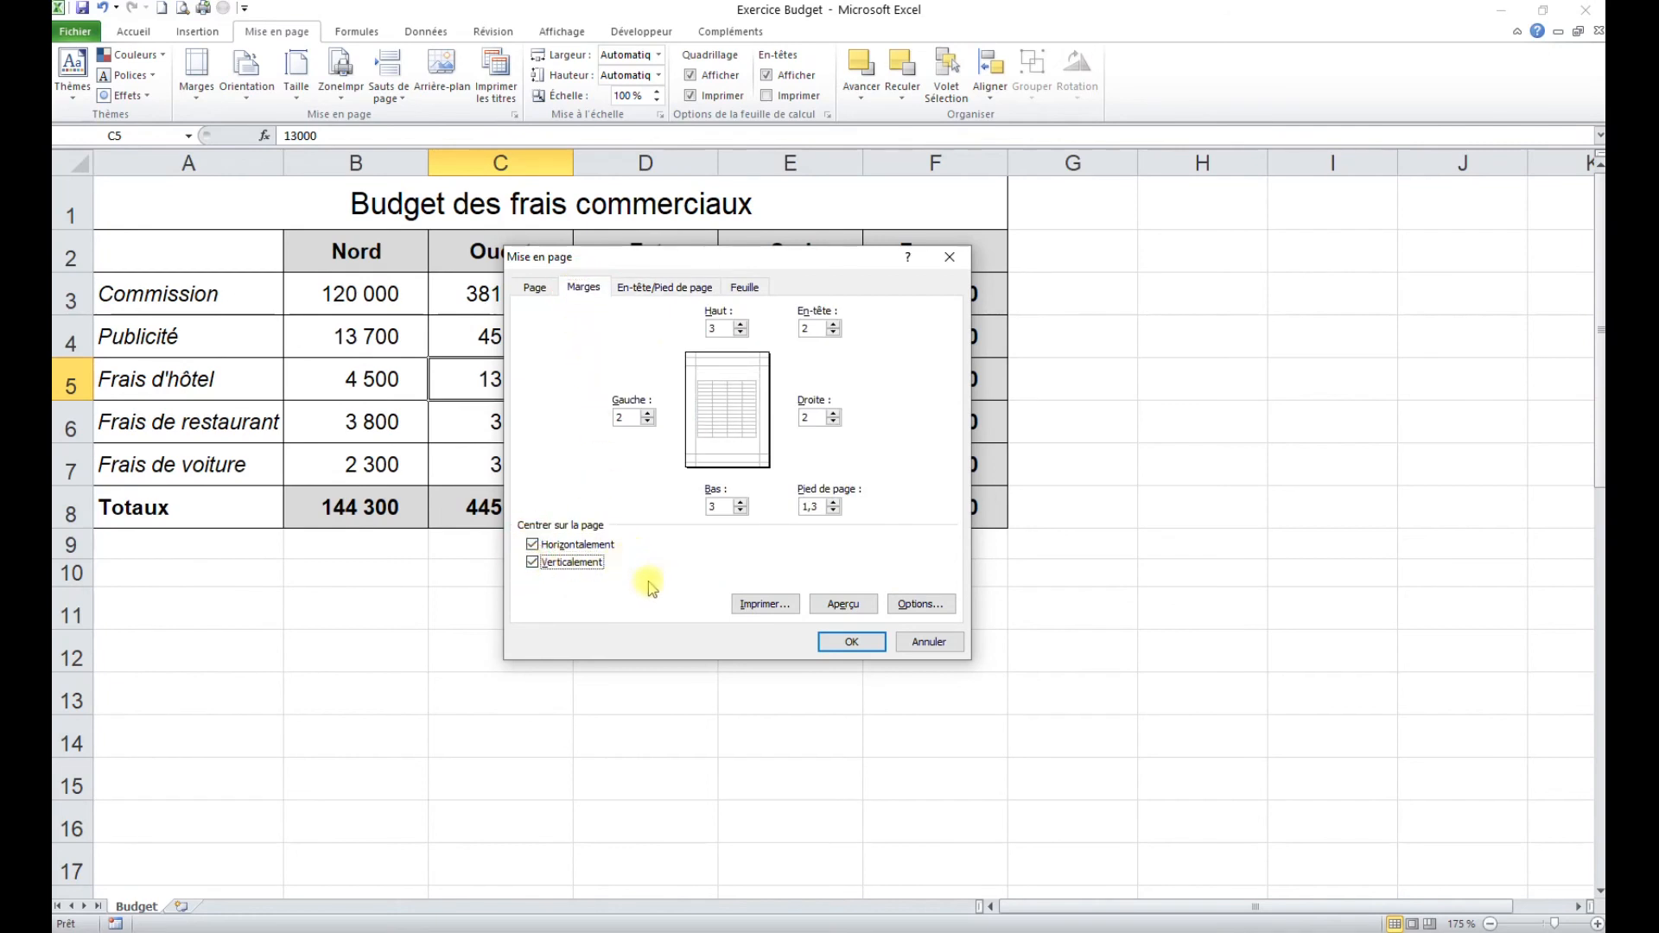
left_click(855, 607)
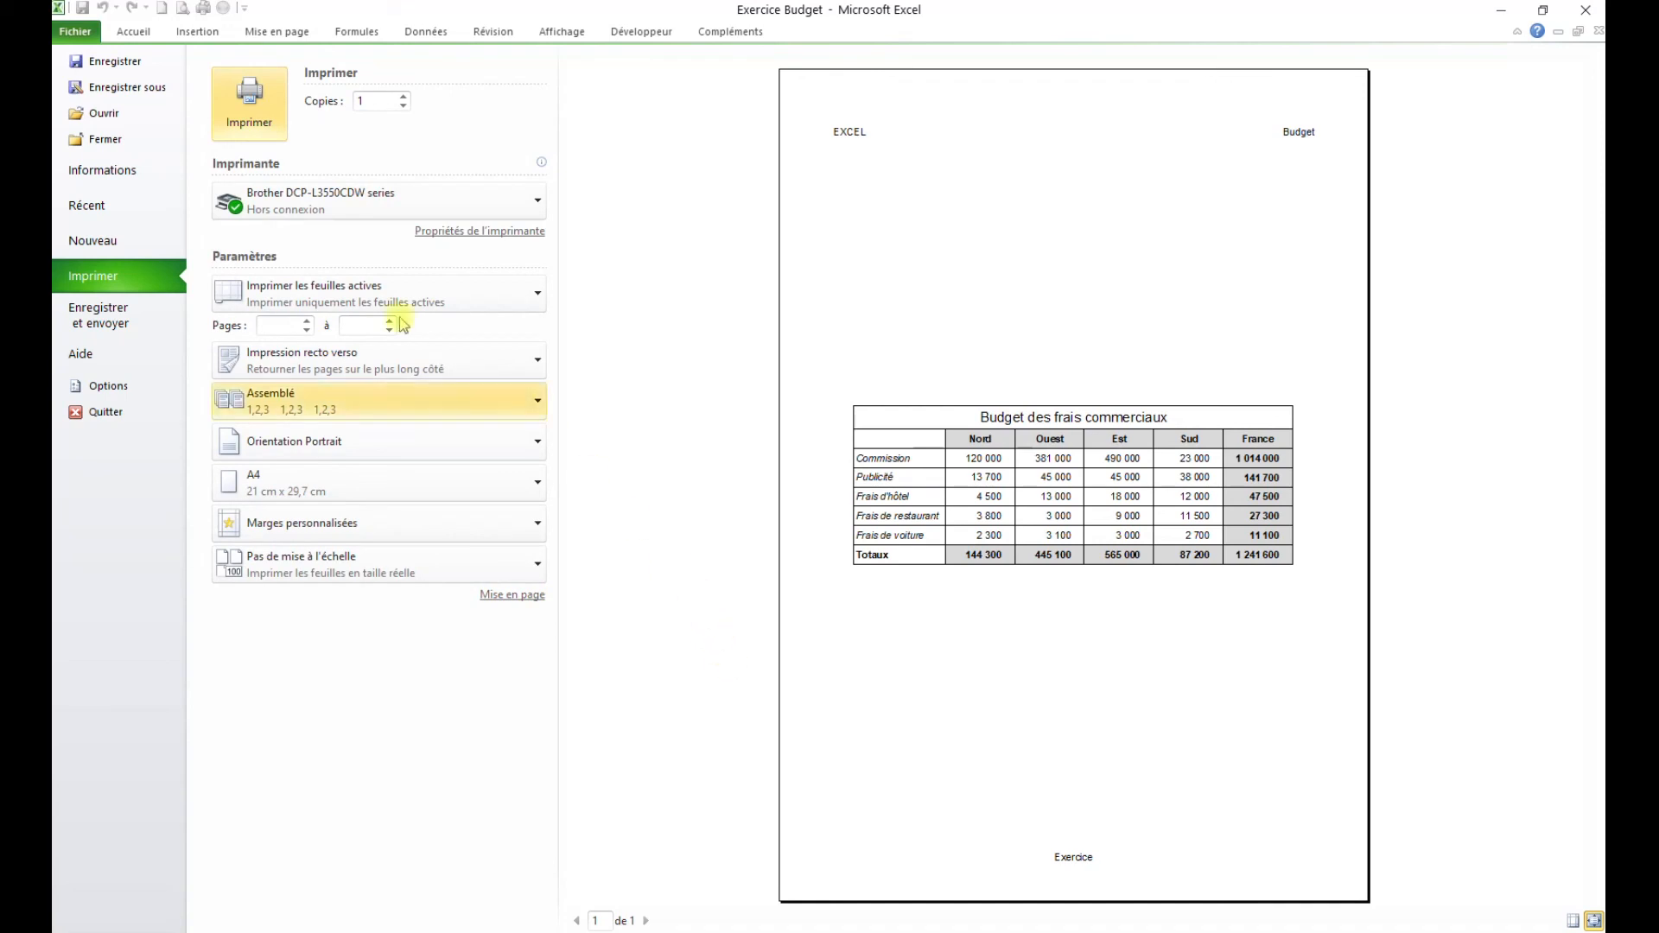
left_click(131, 31)
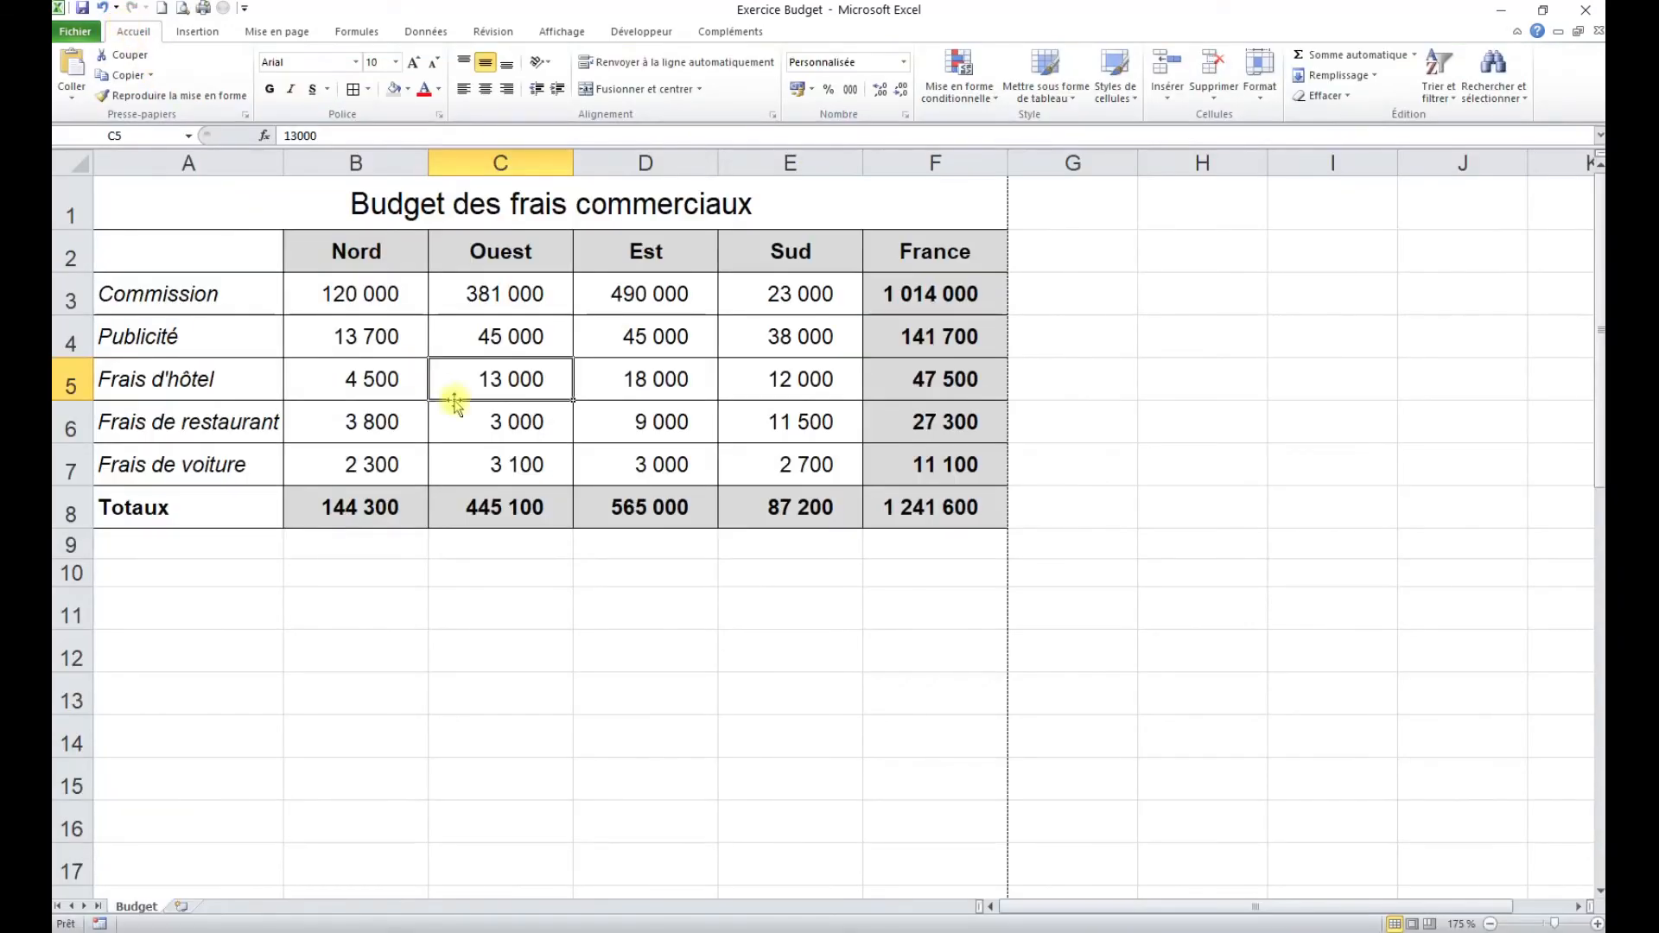
left_click(585, 432)
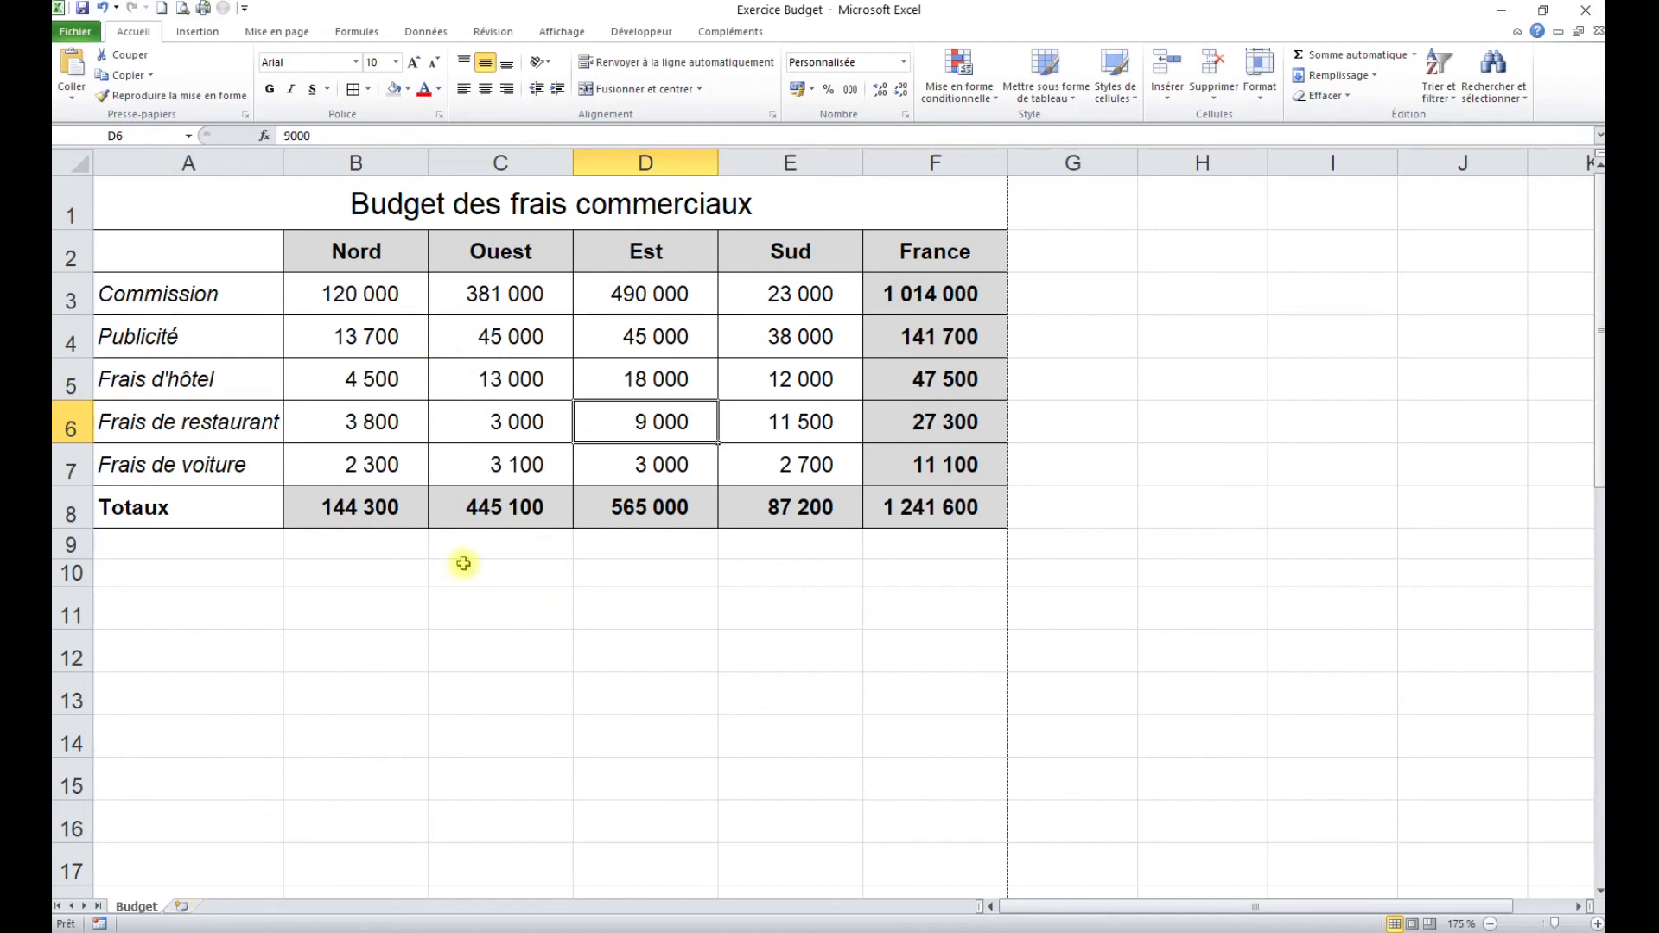
left_click(551, 359)
left_click(687, 593)
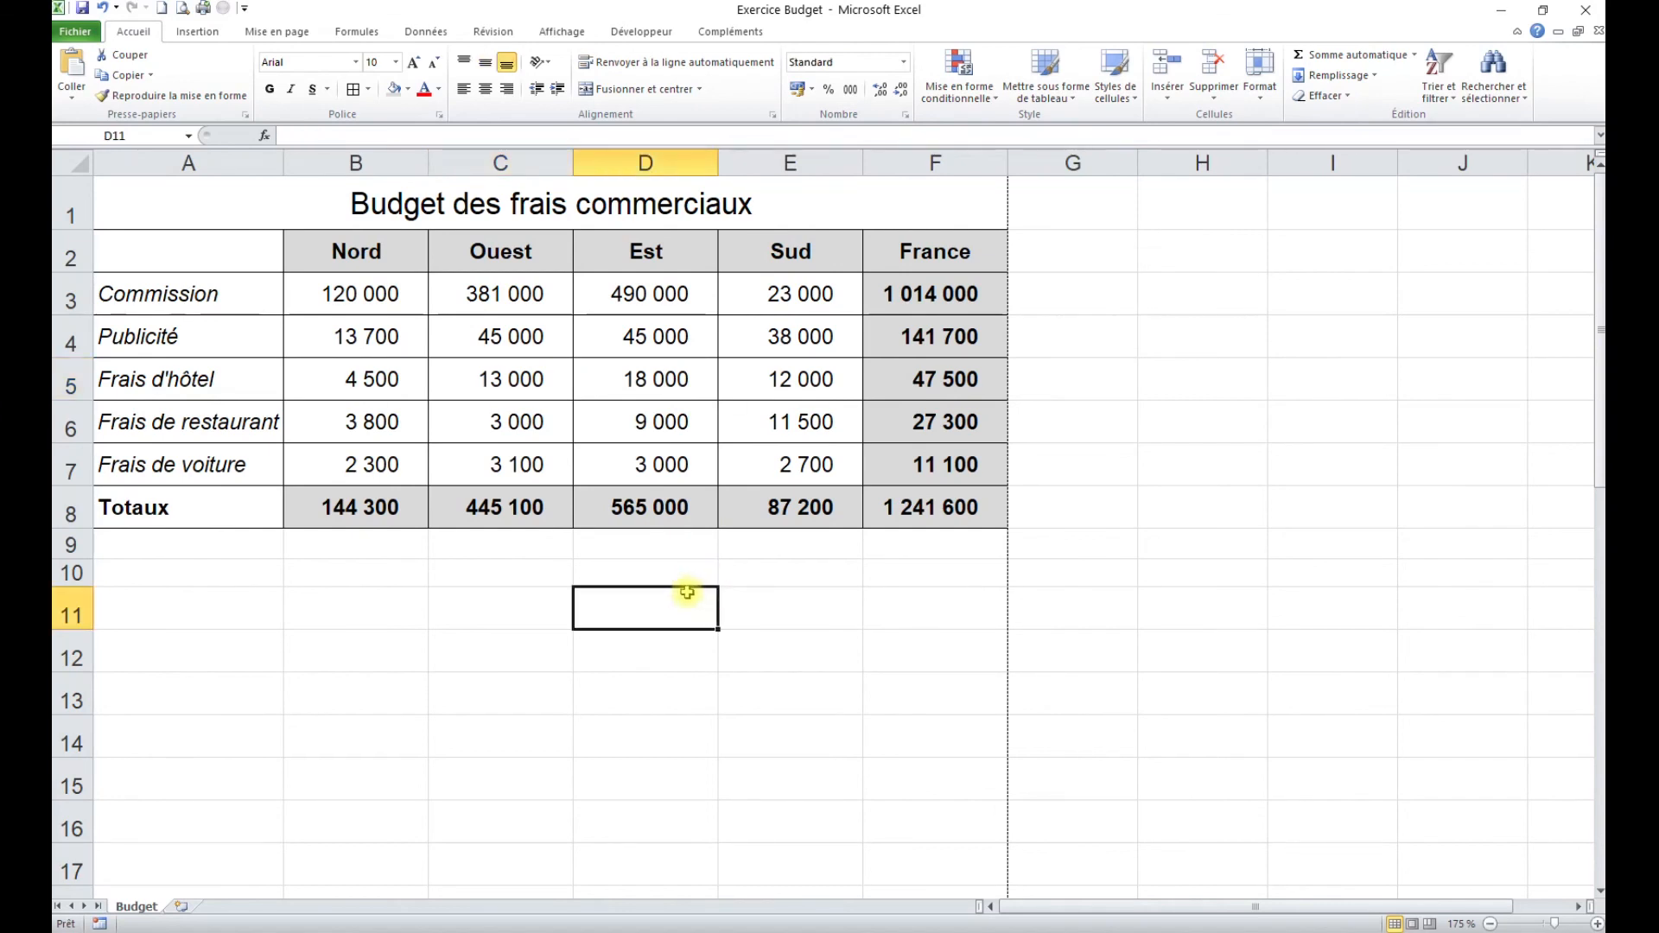
left_click(545, 391)
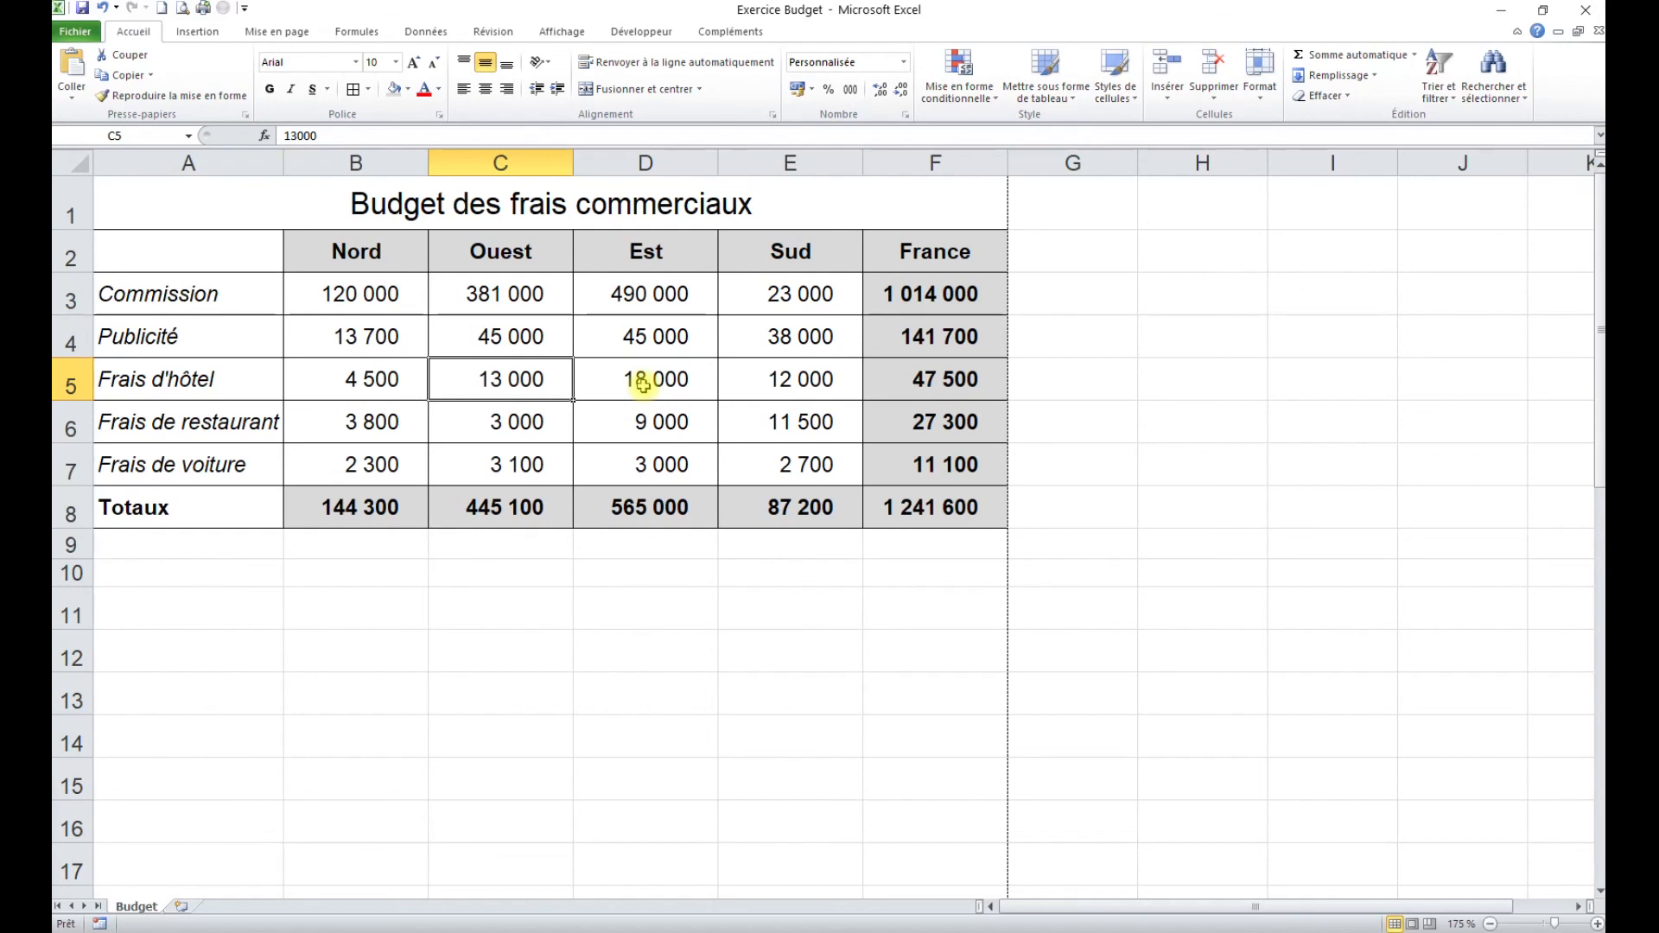
left_click(630, 452)
left_click(757, 610)
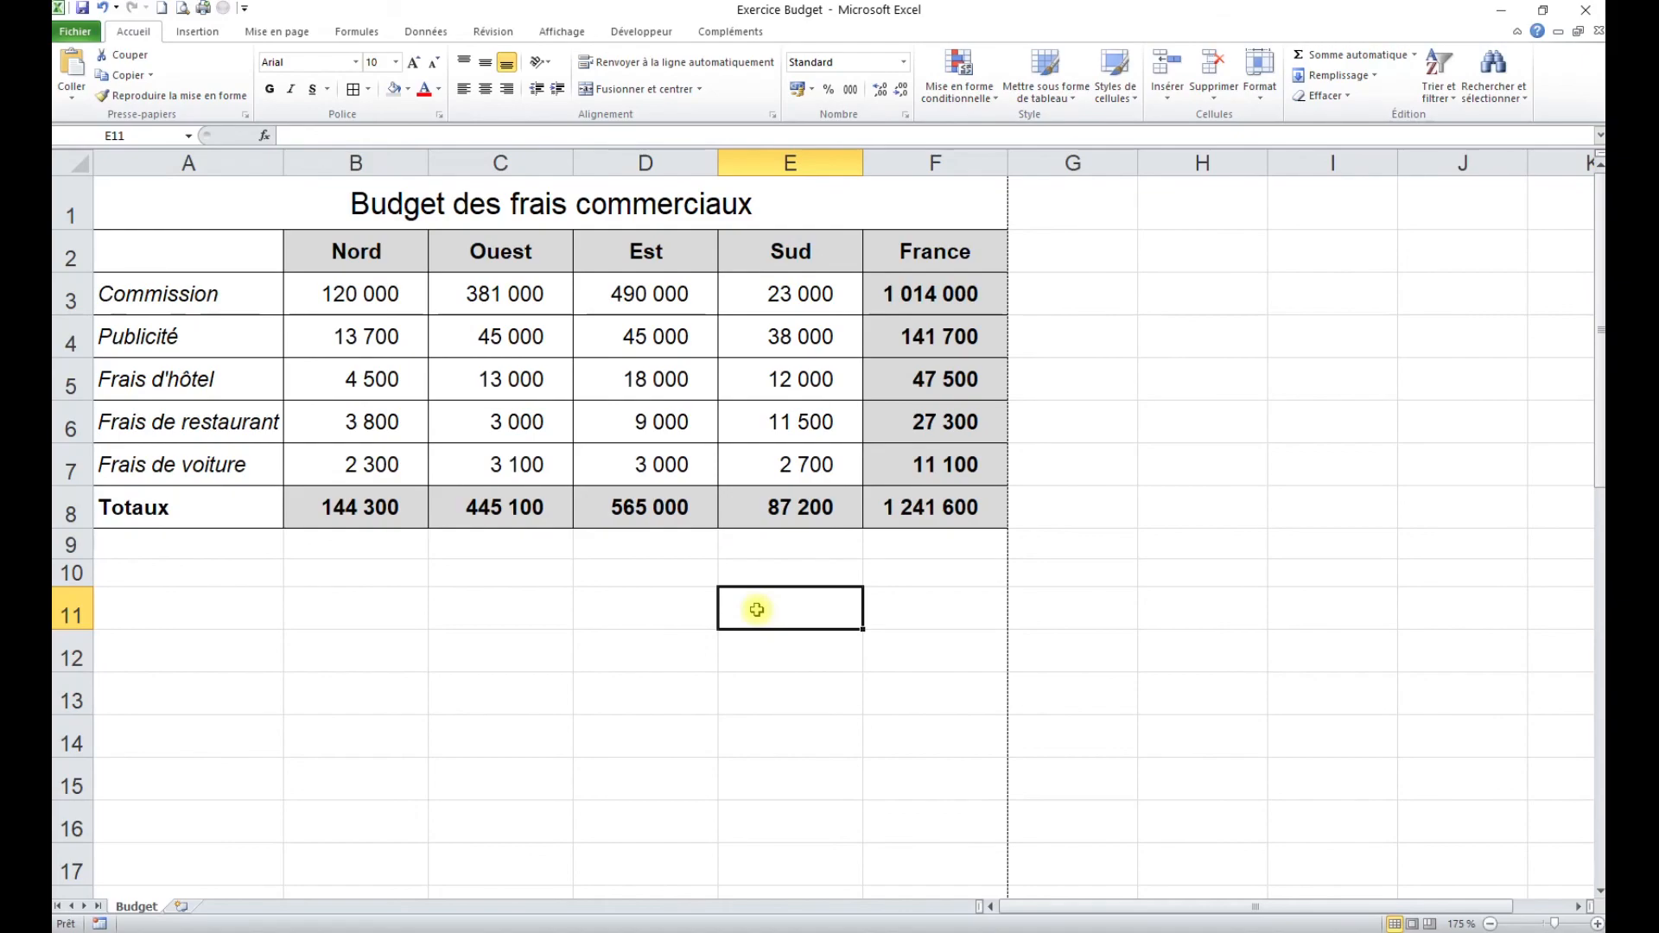